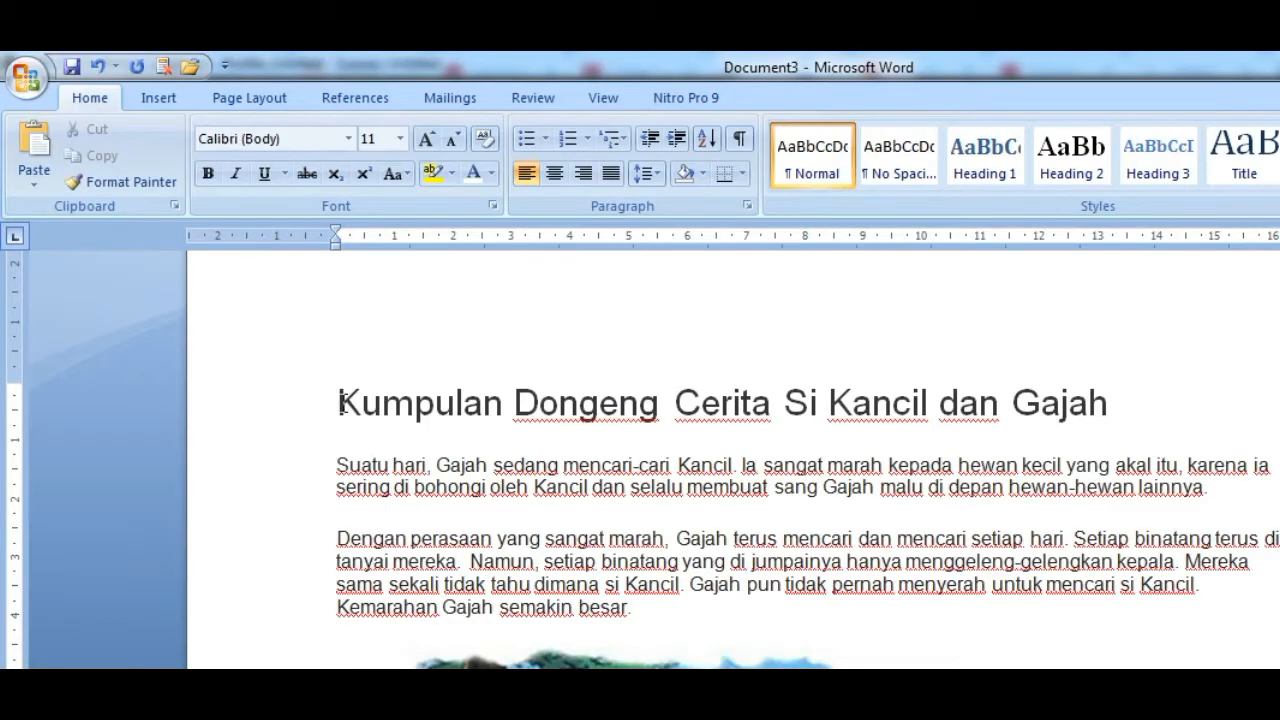
Copy the title "Kumpulan Dongeng Cerita Si Kancil dan Gajah" and paste it on a new line below the original.
drag(340, 403, 1110, 400)
key(ctrl+c)
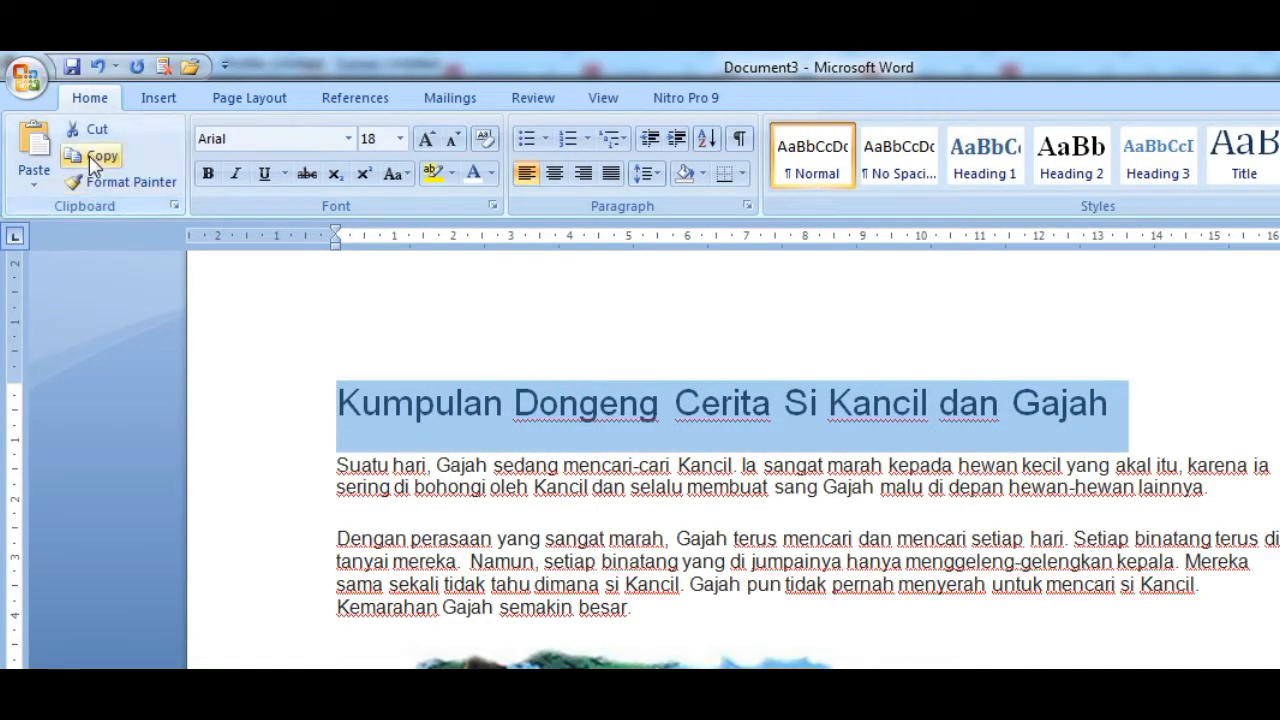
click(1129, 411)
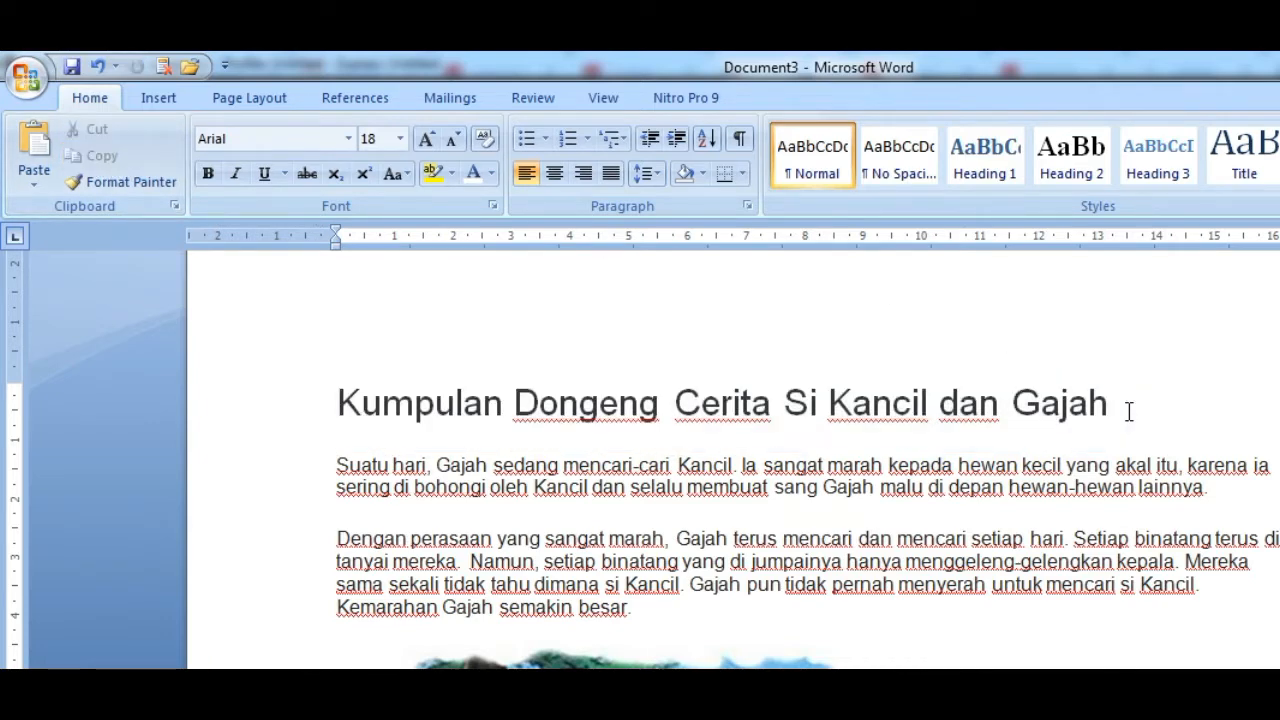
key(Return)
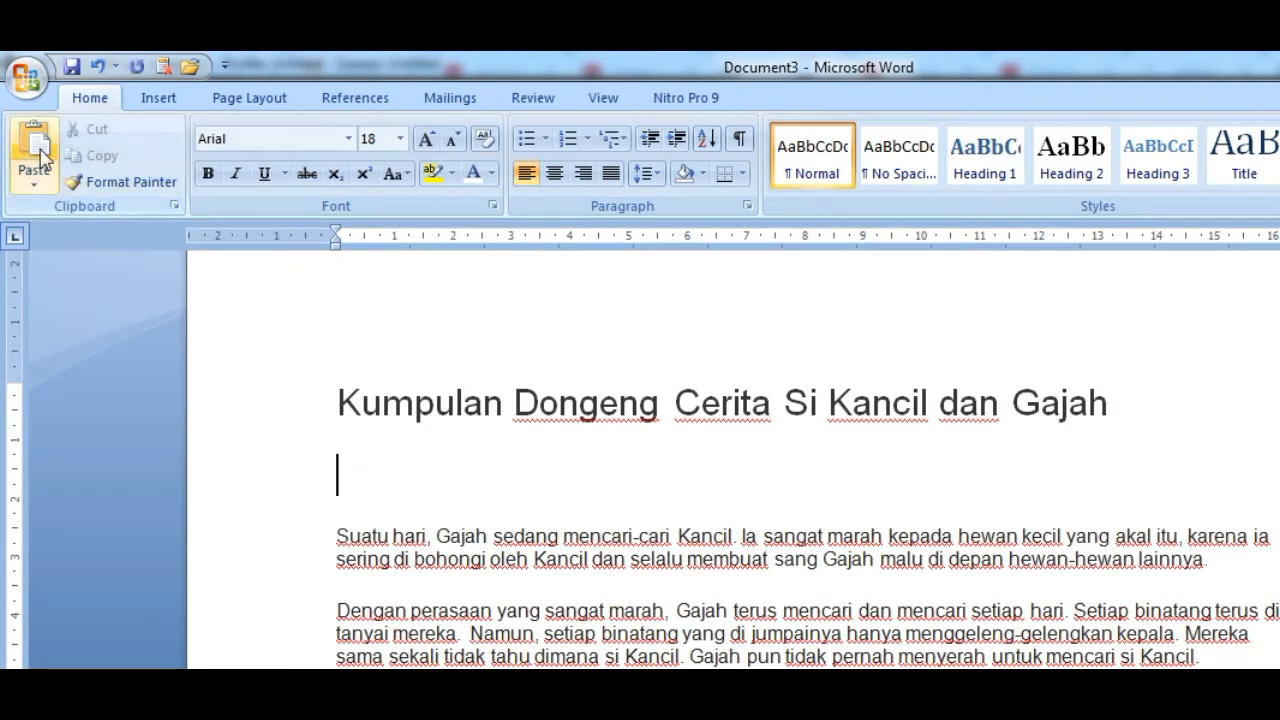
click(40, 155)
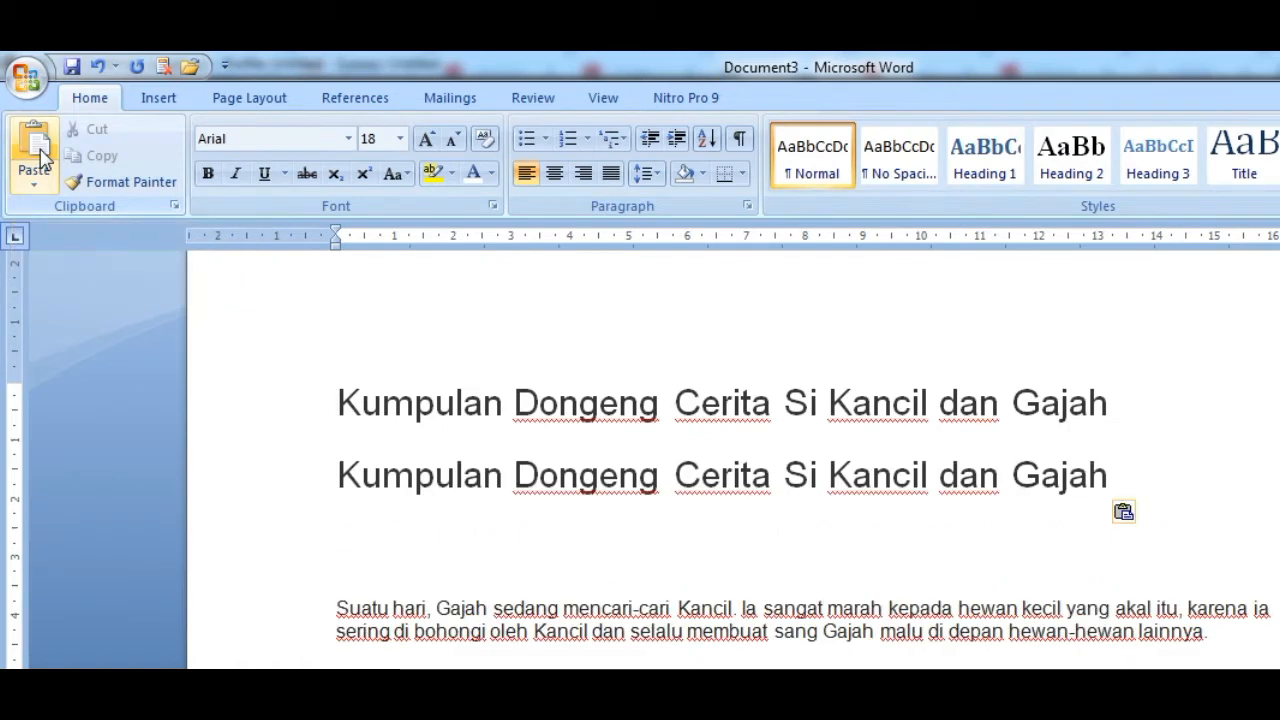
Cut the duplicate title line below the original title.
click(311, 480)
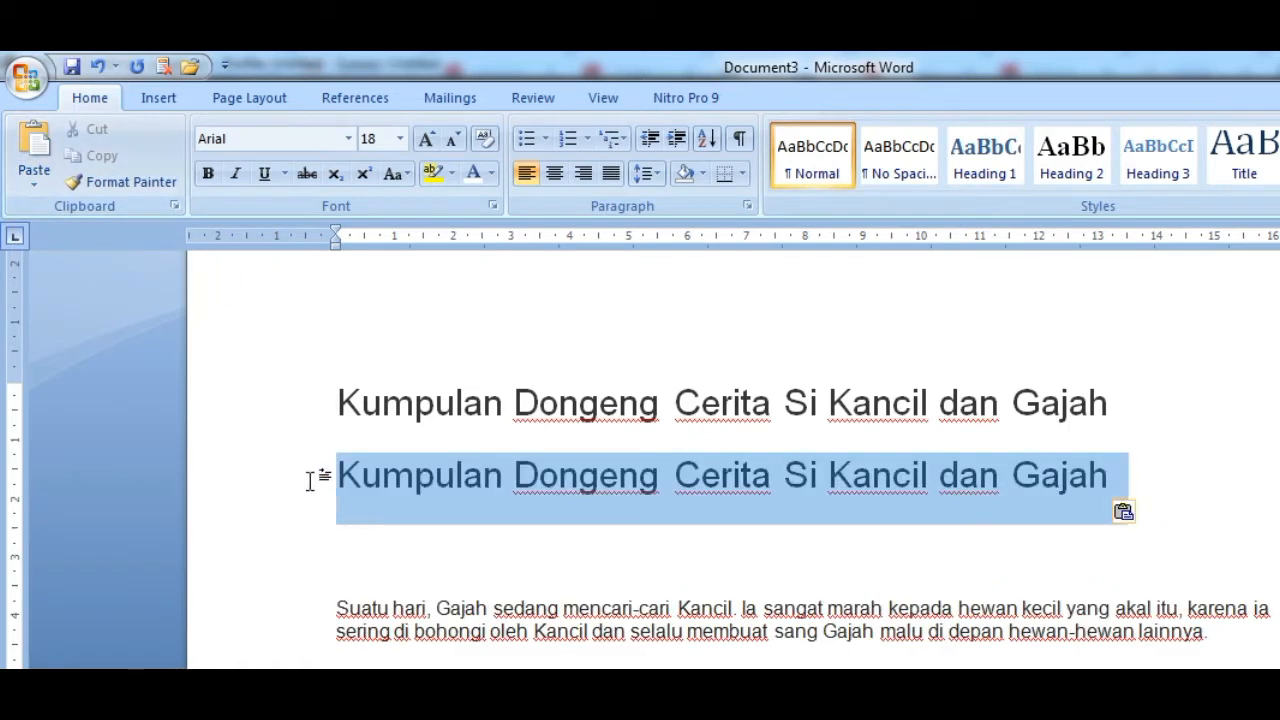
click(92, 129)
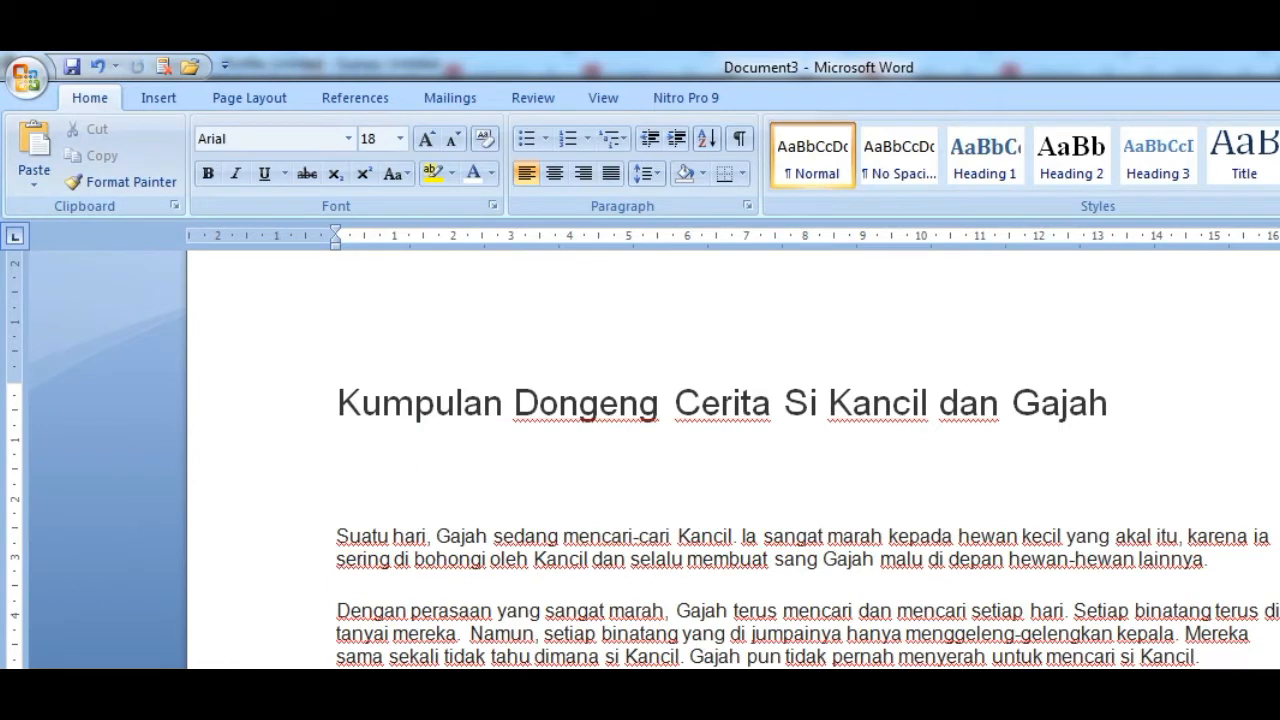
key(ctrl+z)
key(ctrl+y)
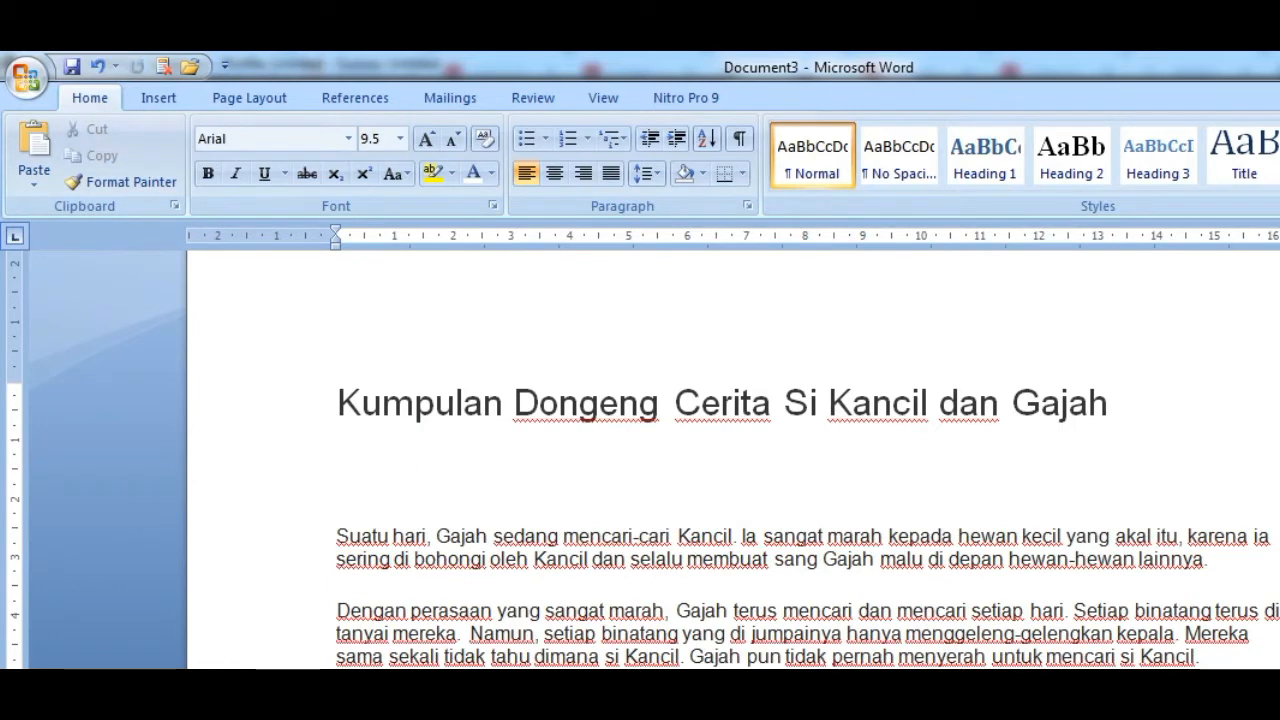
Paste the cut title again, undo the paste, and remove the extra lines below the original title.
click(39, 148)
key(ctrl+z)
key(ctrl+z)
key(BackSpace)
key(BackSpace)
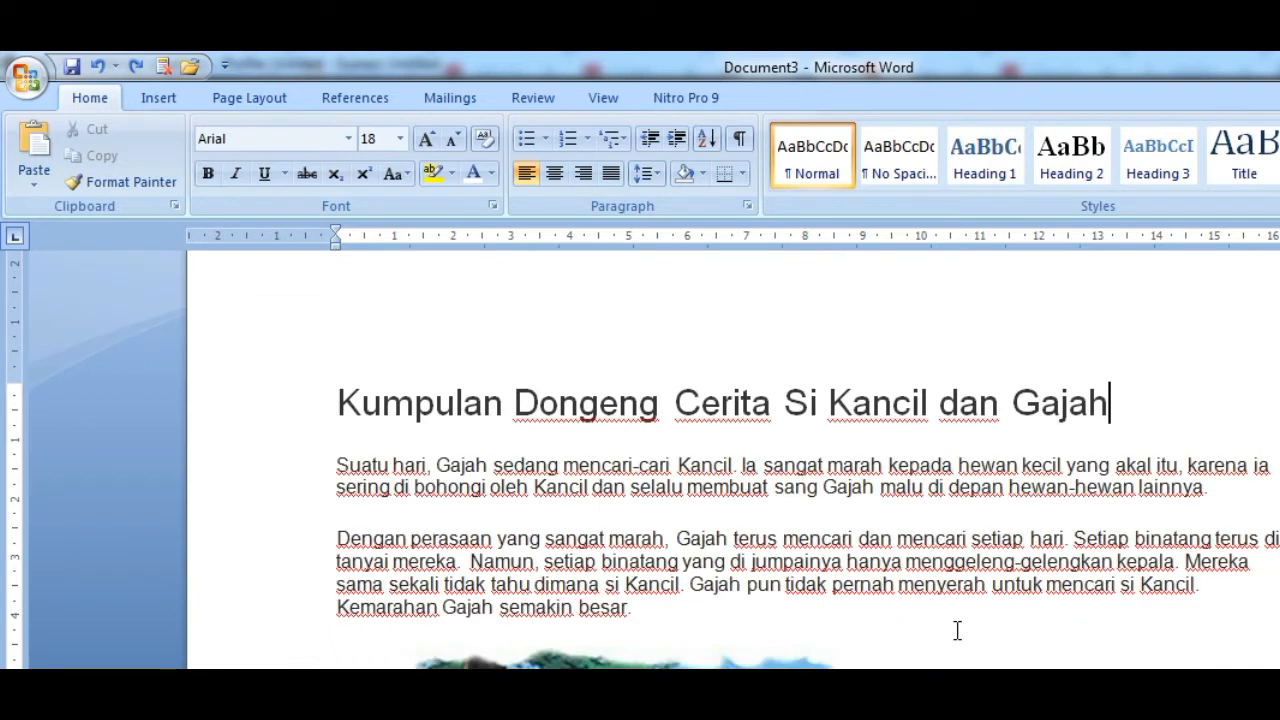
Add a new line below the title containing the word "beni" in Times New Roman.
click(348, 139)
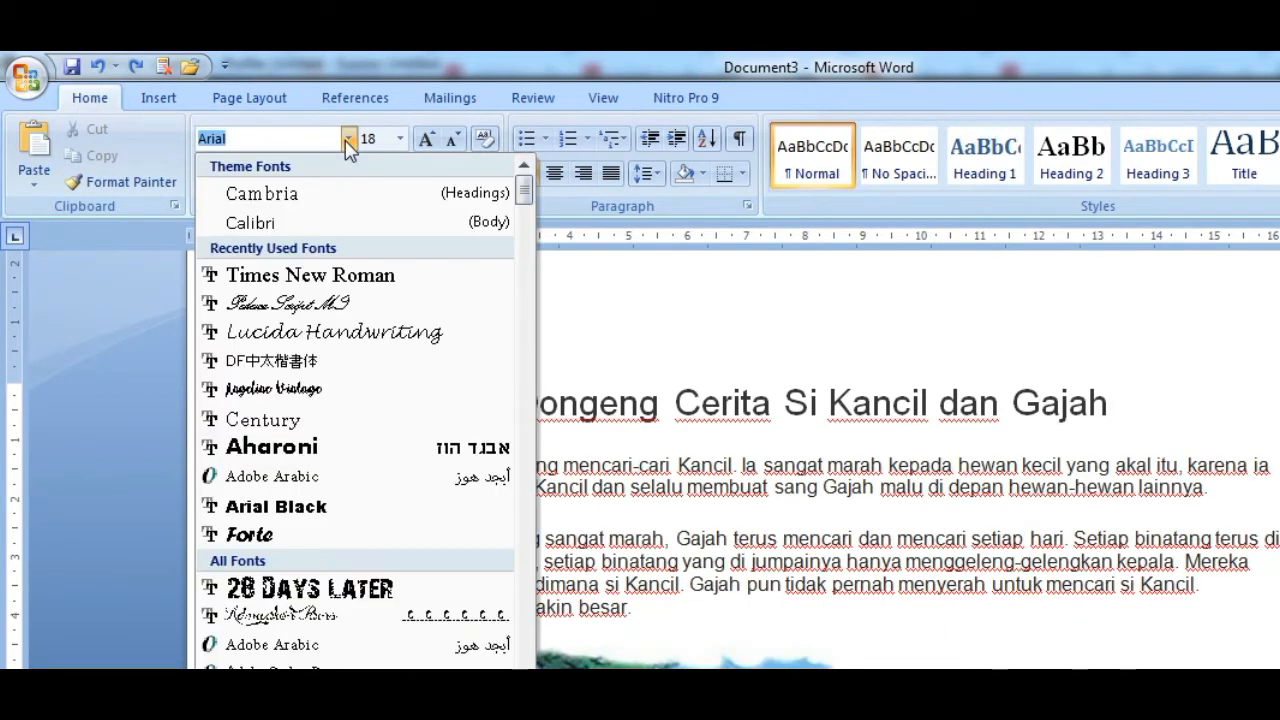
click(351, 284)
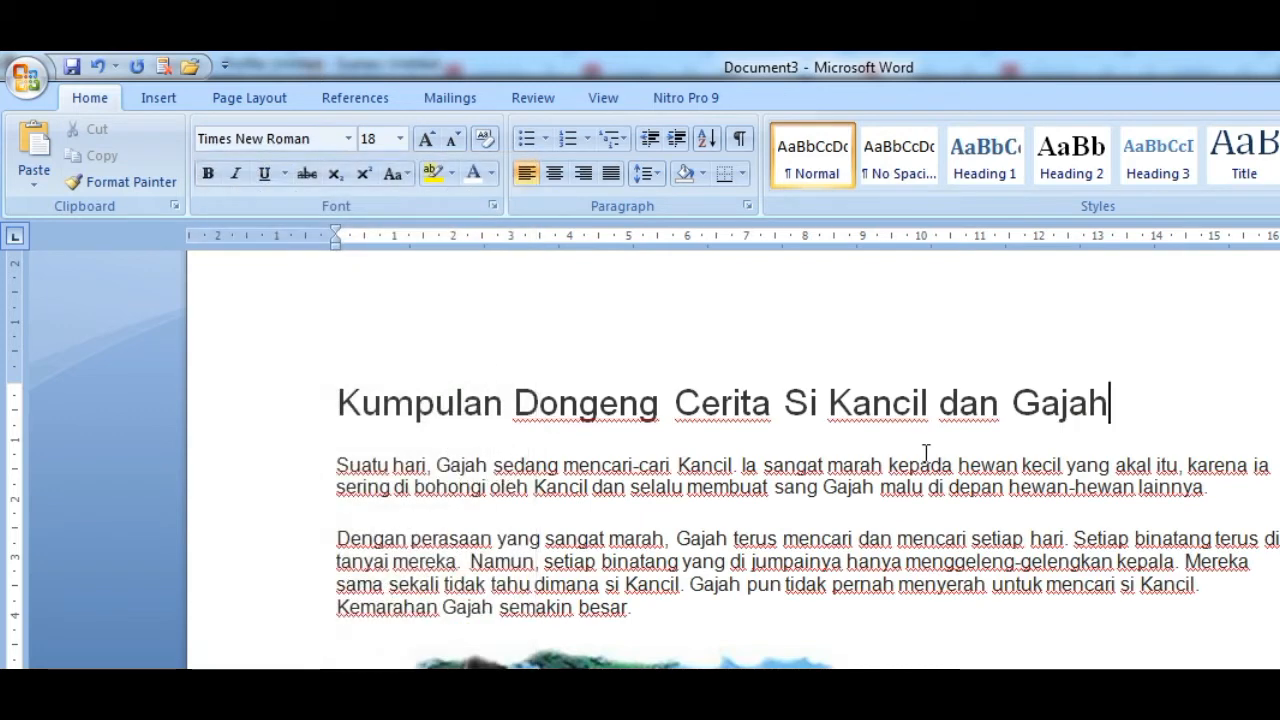
key(Return)
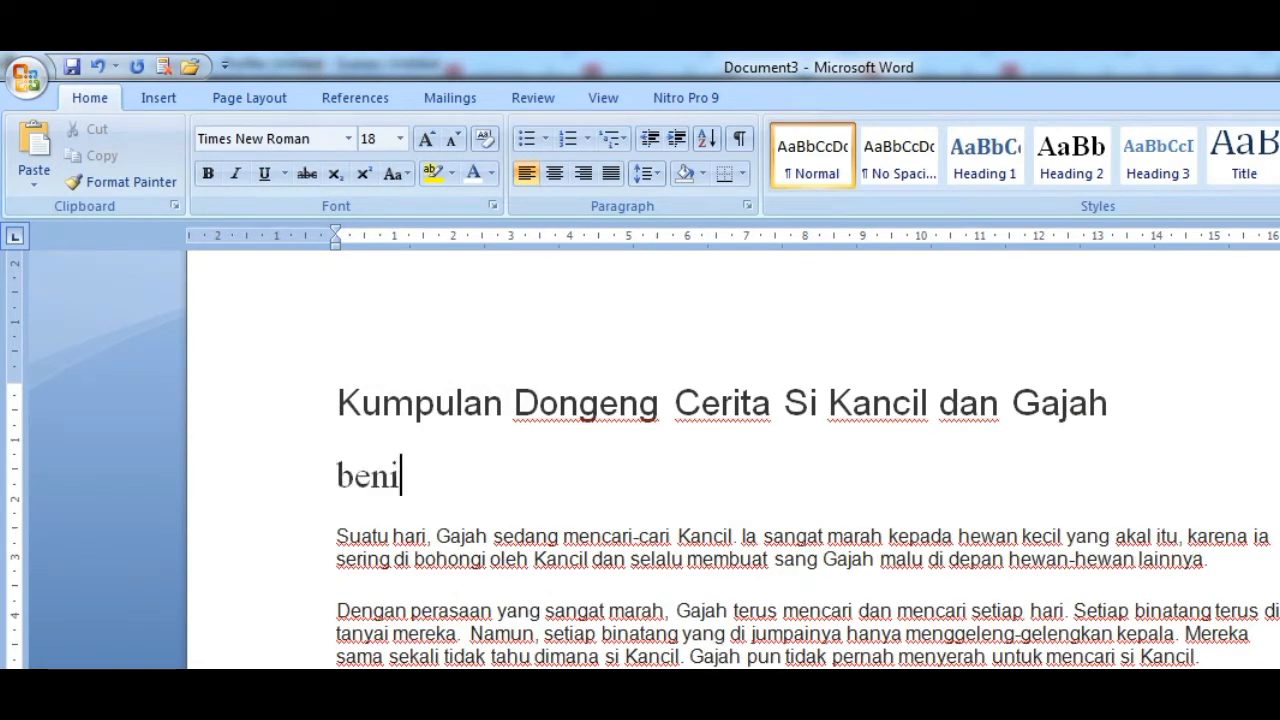
text(beni)
Add a second "beni" on the same line in the Lucida Handwriting font.
click(348, 139)
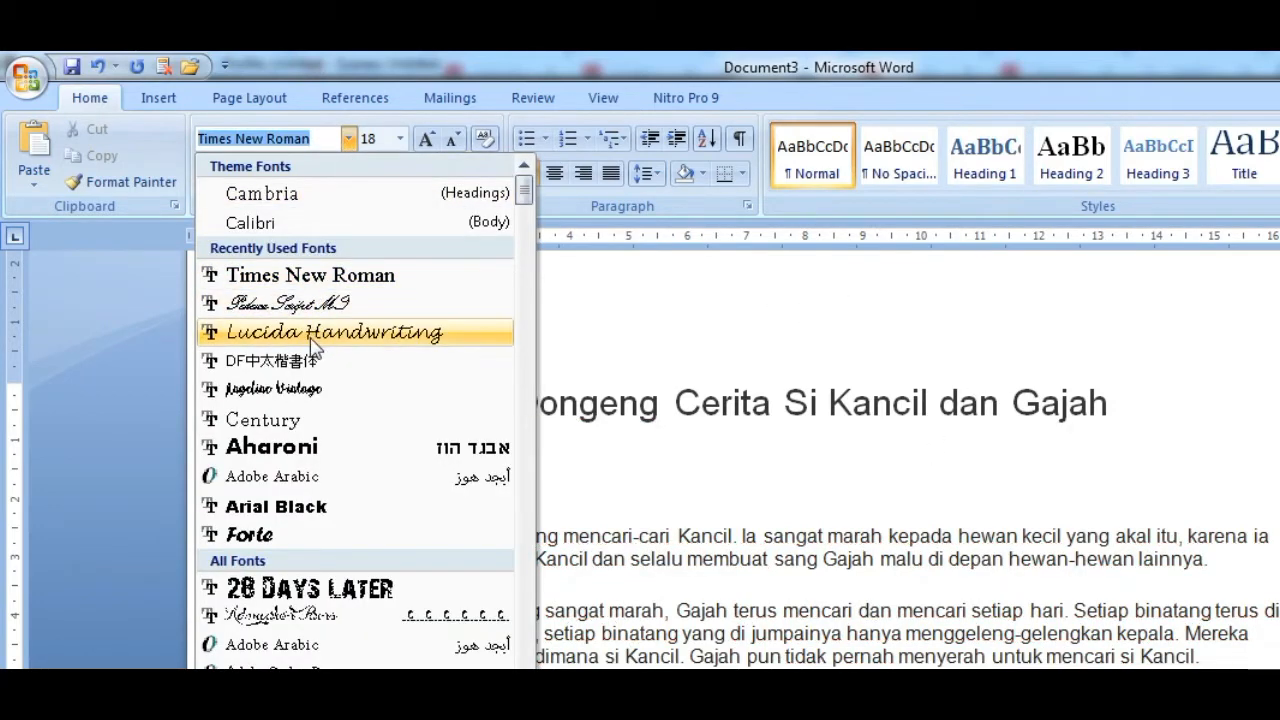
click(316, 333)
text(beni beni)
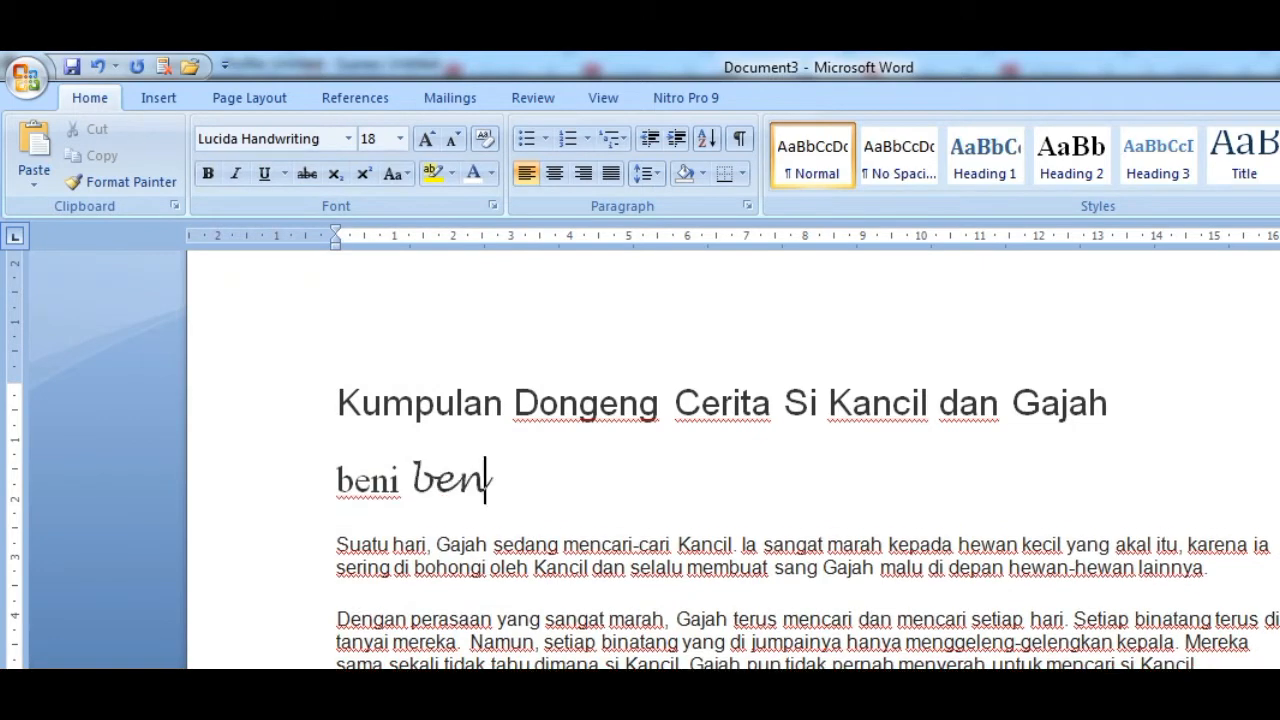
Try to add another "beni" in Aharoni after the second word, and delete the added word.
click(348, 139)
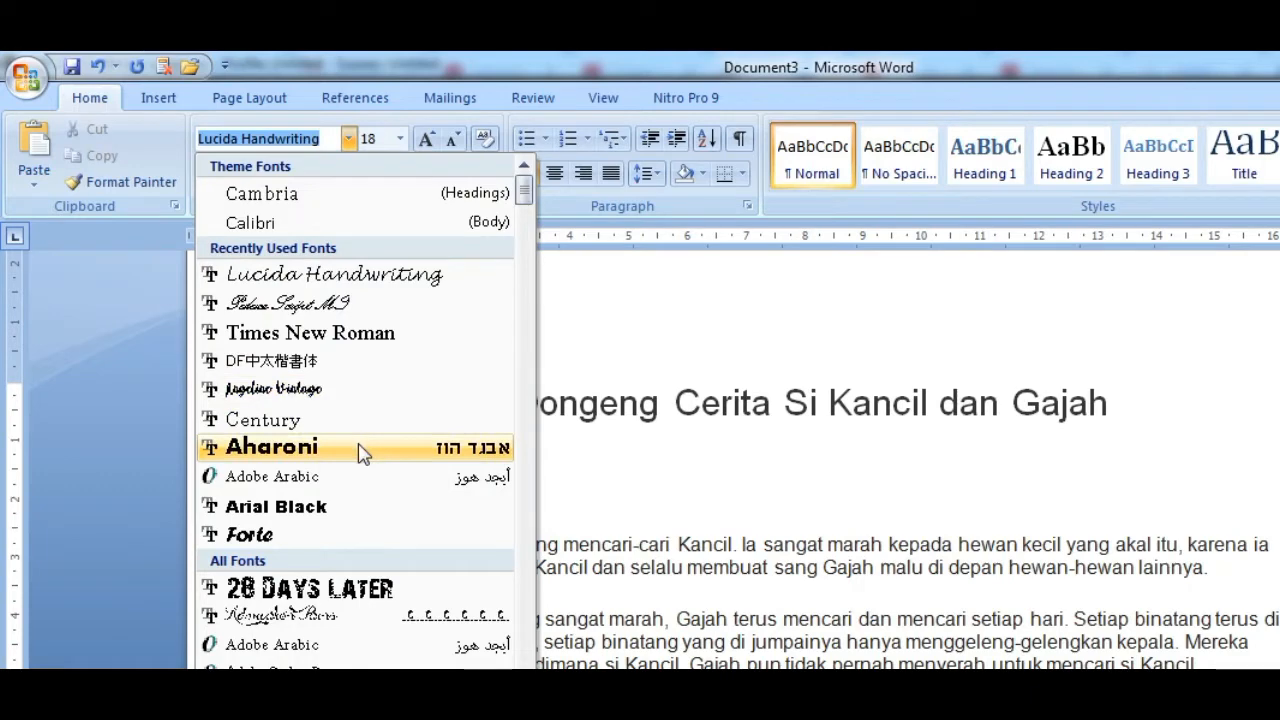
click(516, 472)
text(beni beni beni)
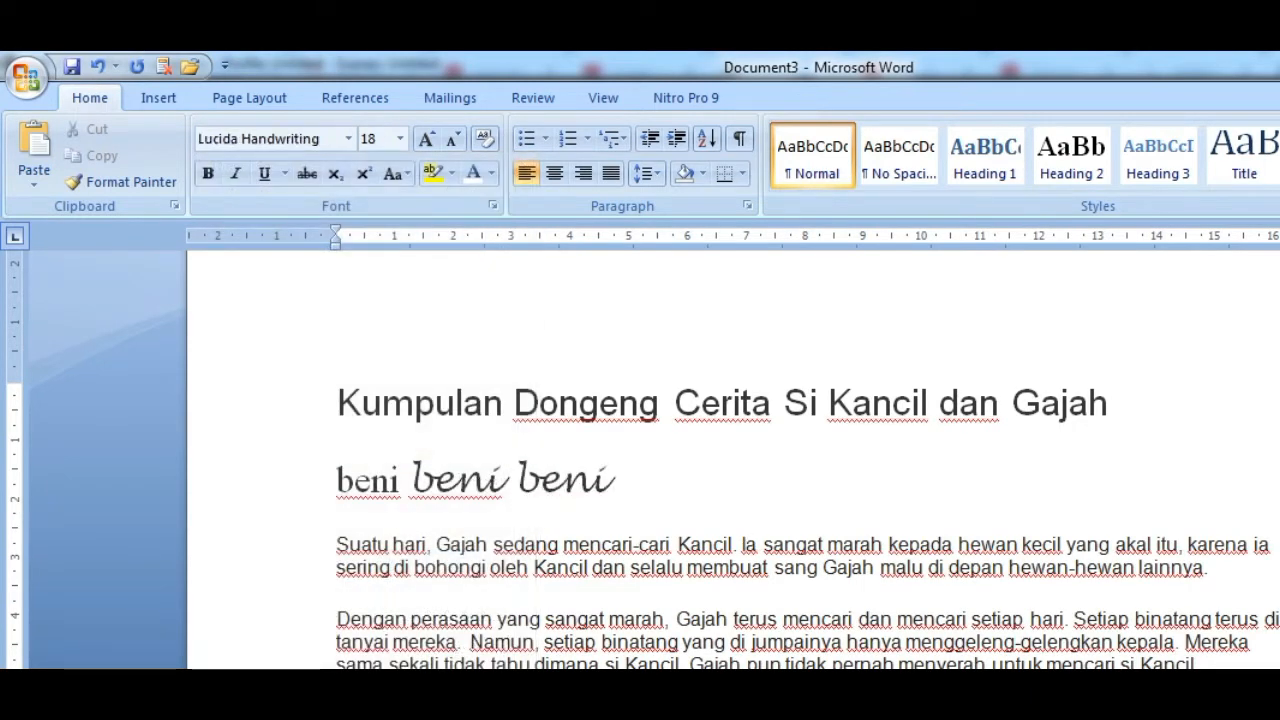
key(BackSpace)
key(BackSpace)
key(BackSpace)
key(BackSpace)
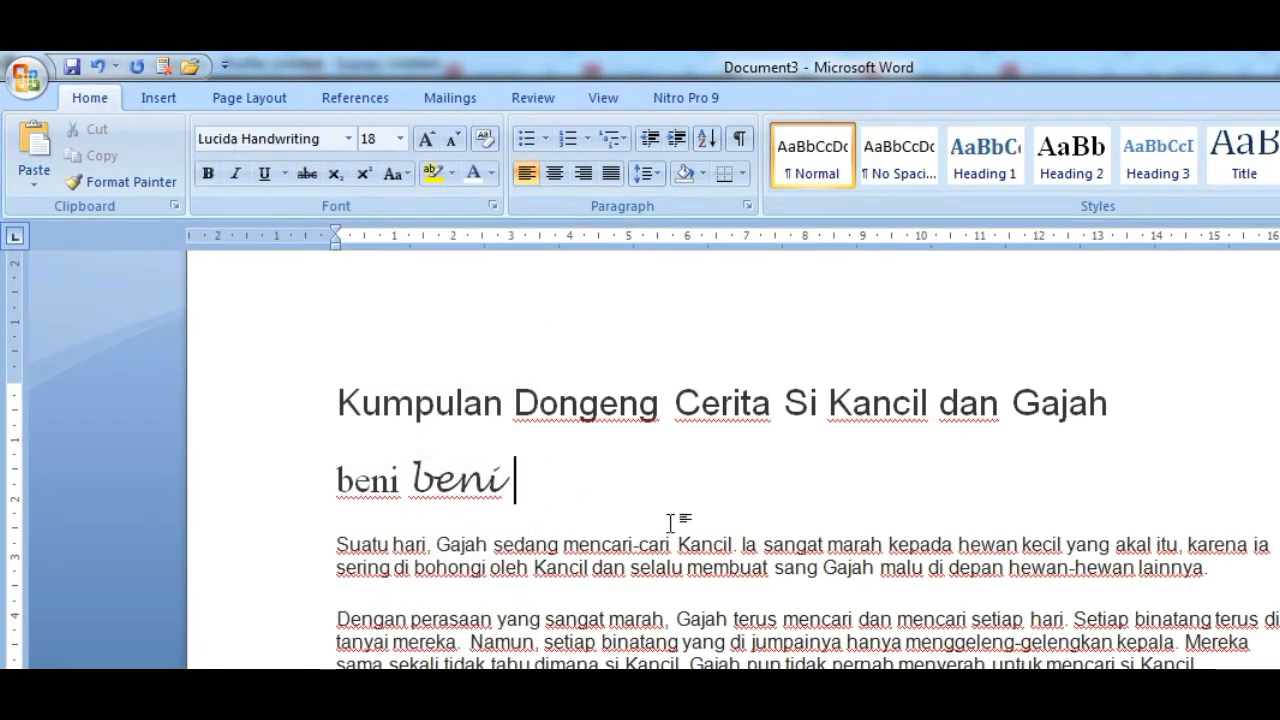
Add a third "beni" on the same line in the Arial Black font.
click(348, 138)
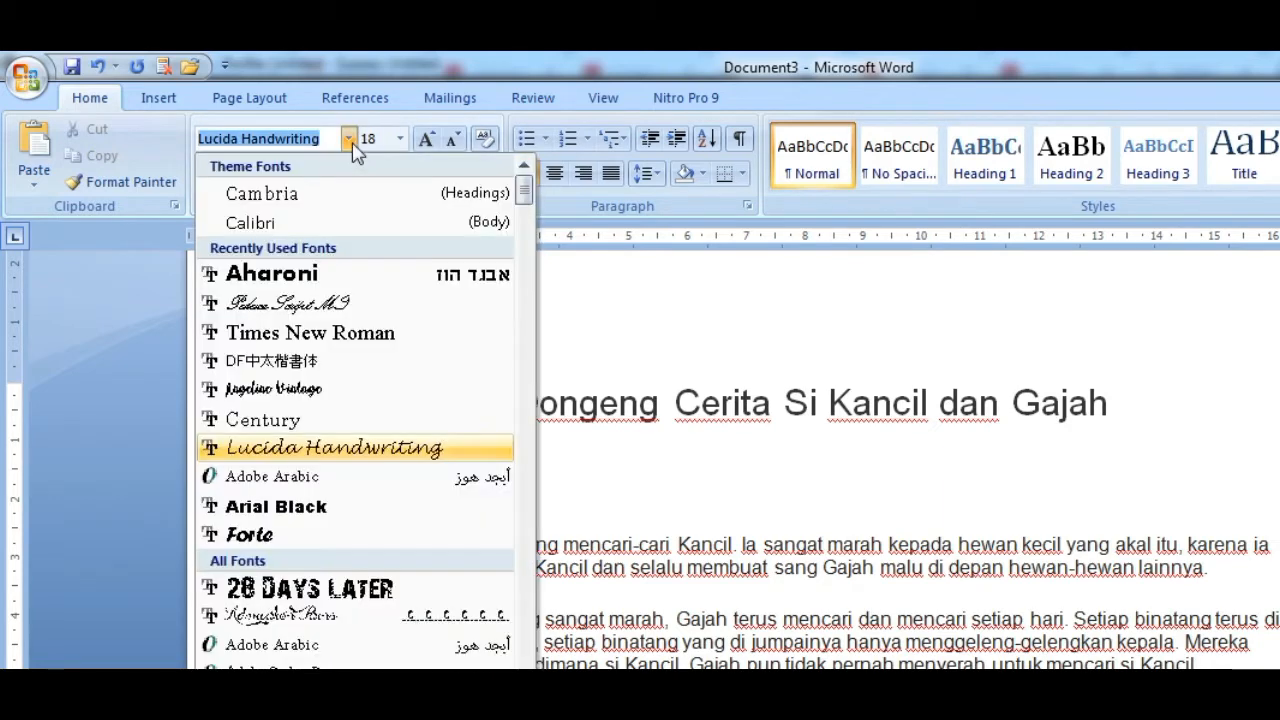
click(290, 507)
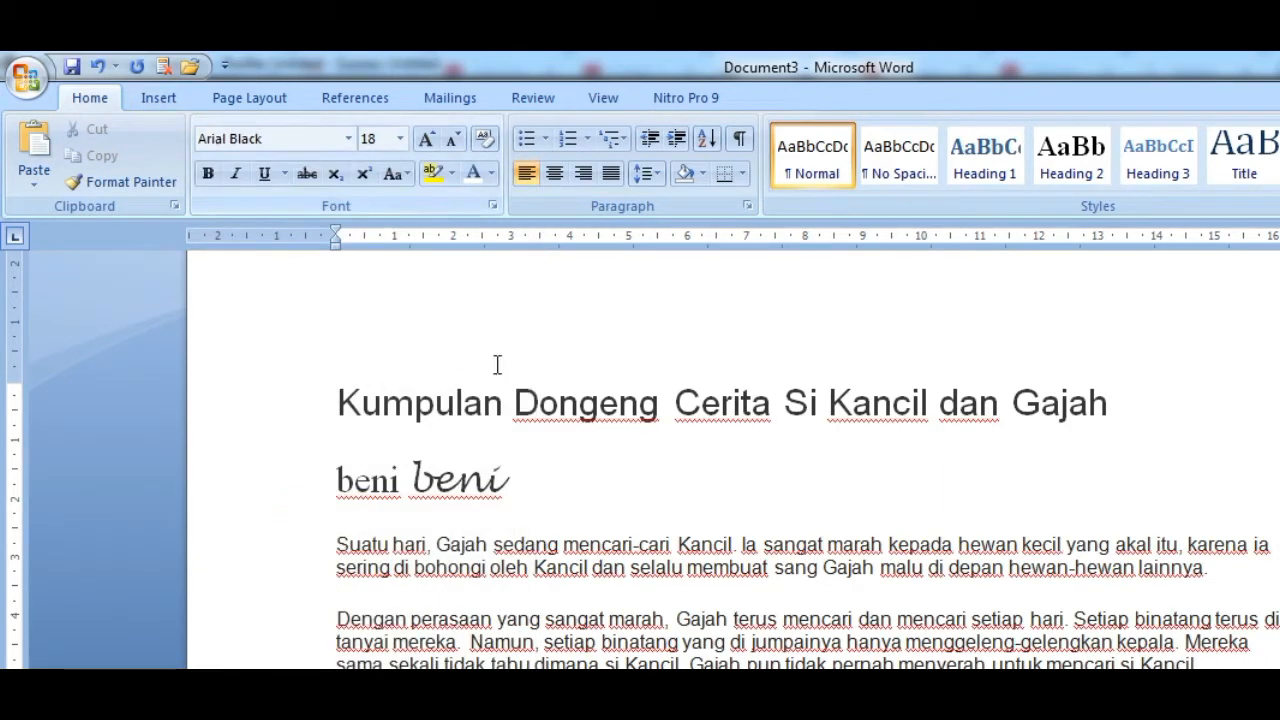
text(beni)
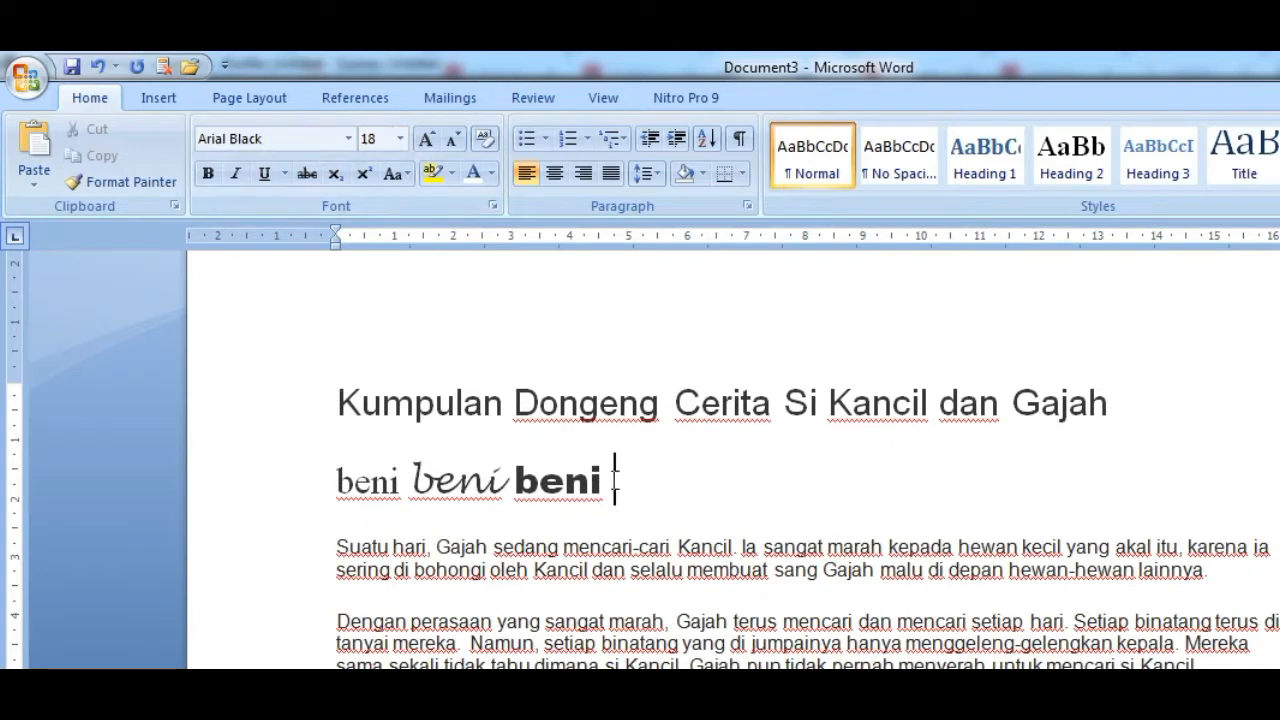
Set the font size to 10 and add a fourth "beni" at the end of the line.
click(400, 139)
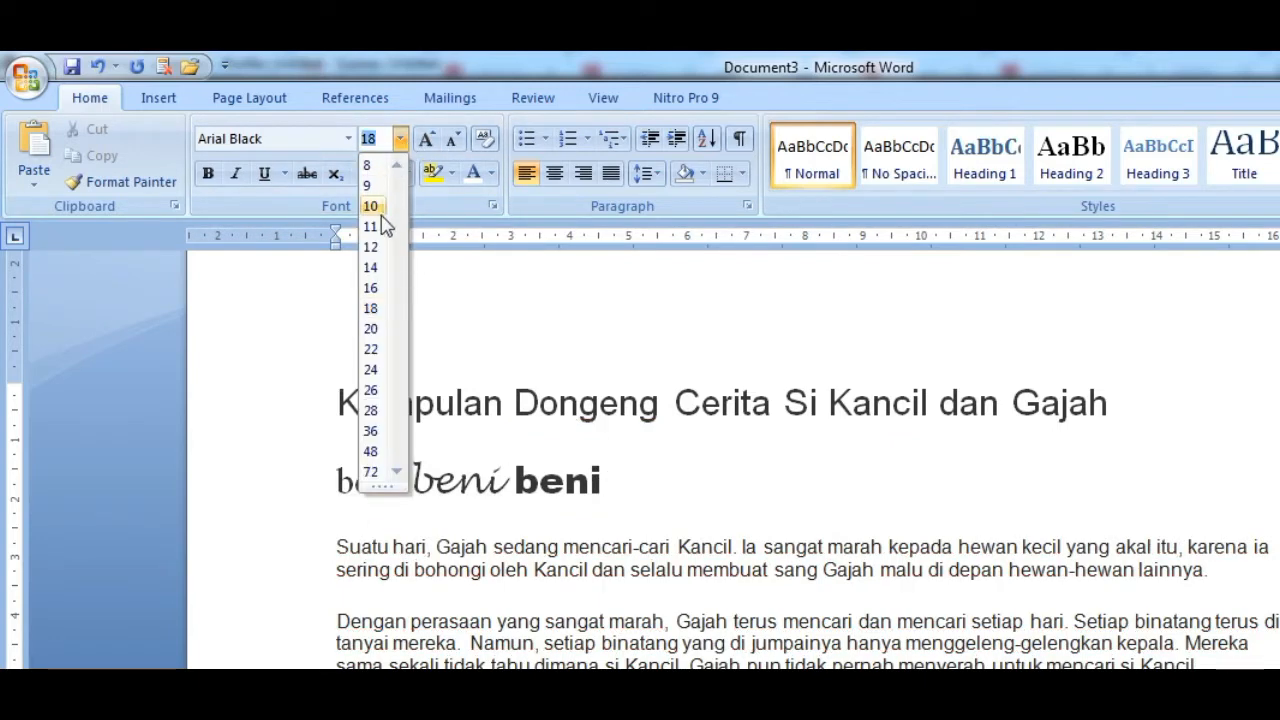
click(370, 247)
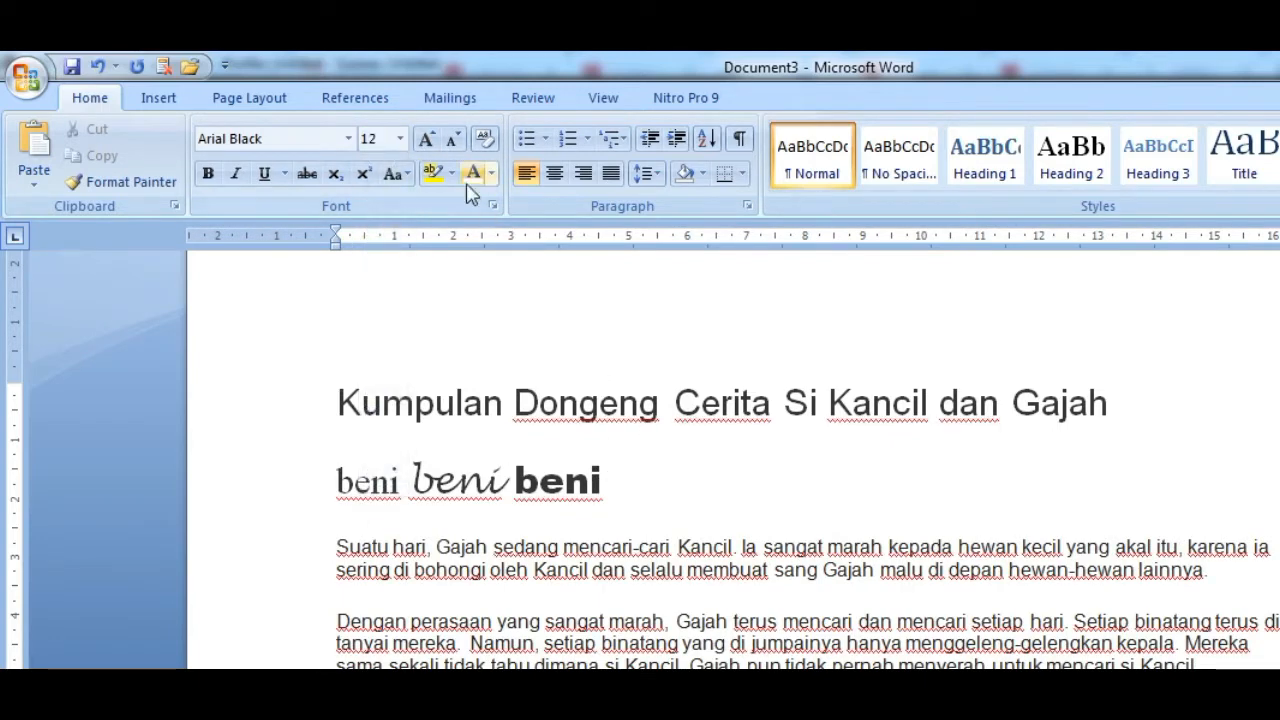
click(400, 139)
click(378, 210)
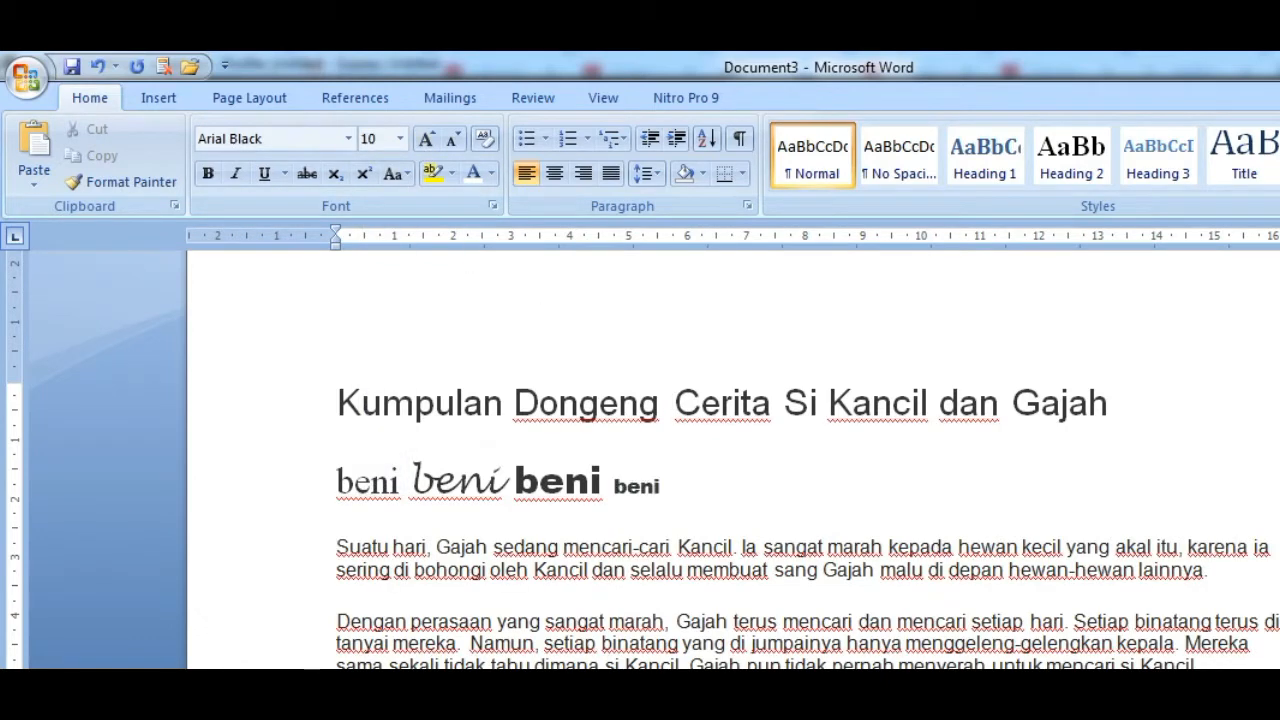
Add another "beni" at font size 72 at the end of the line, and undo the addition.
click(400, 139)
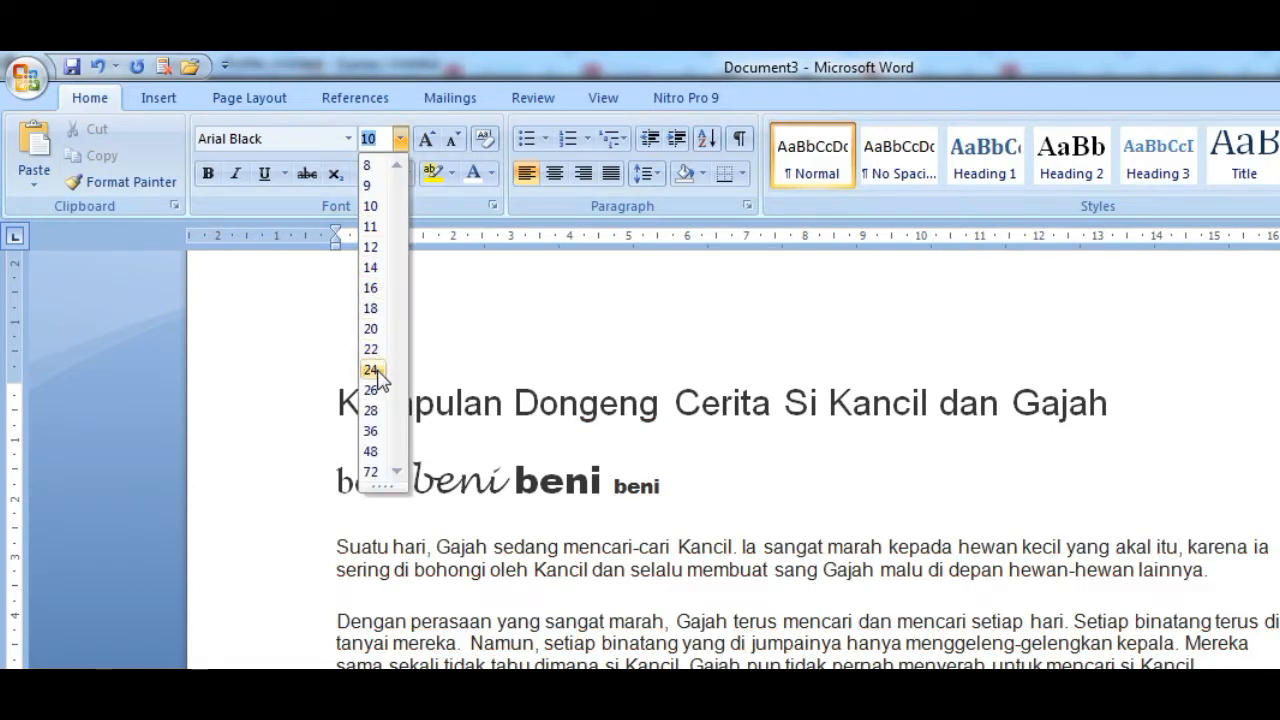
click(380, 468)
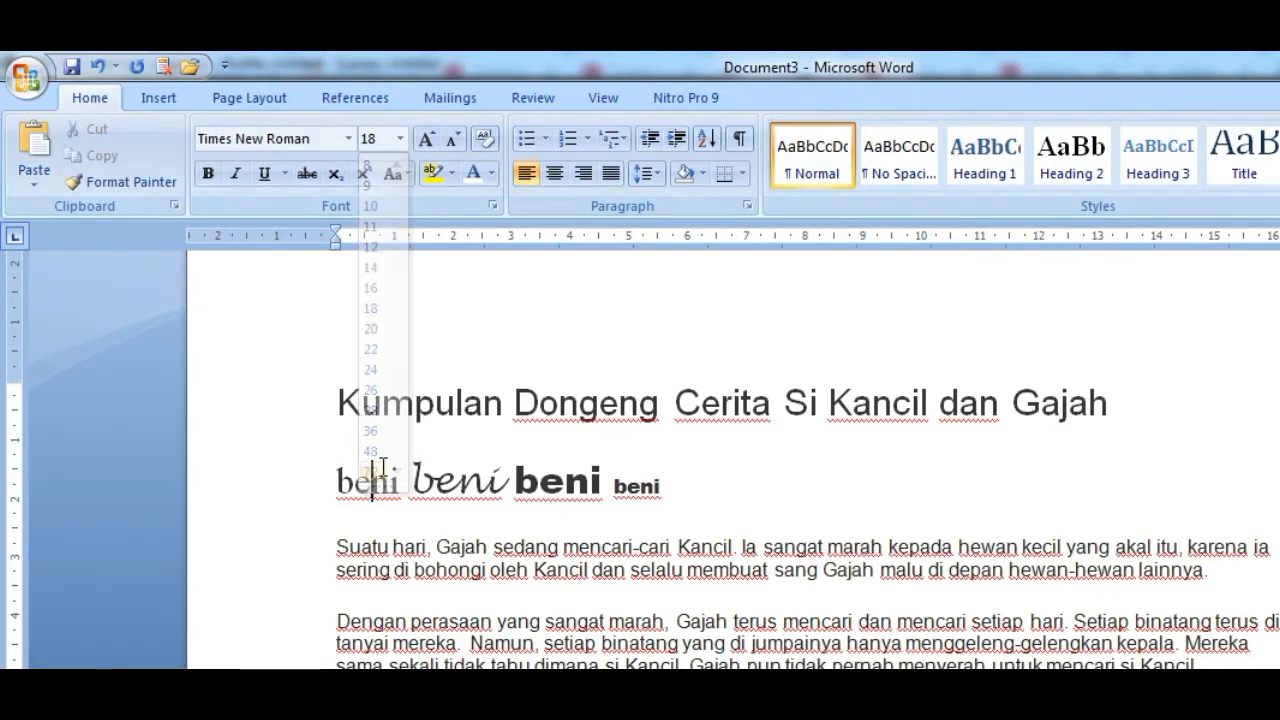
click(723, 486)
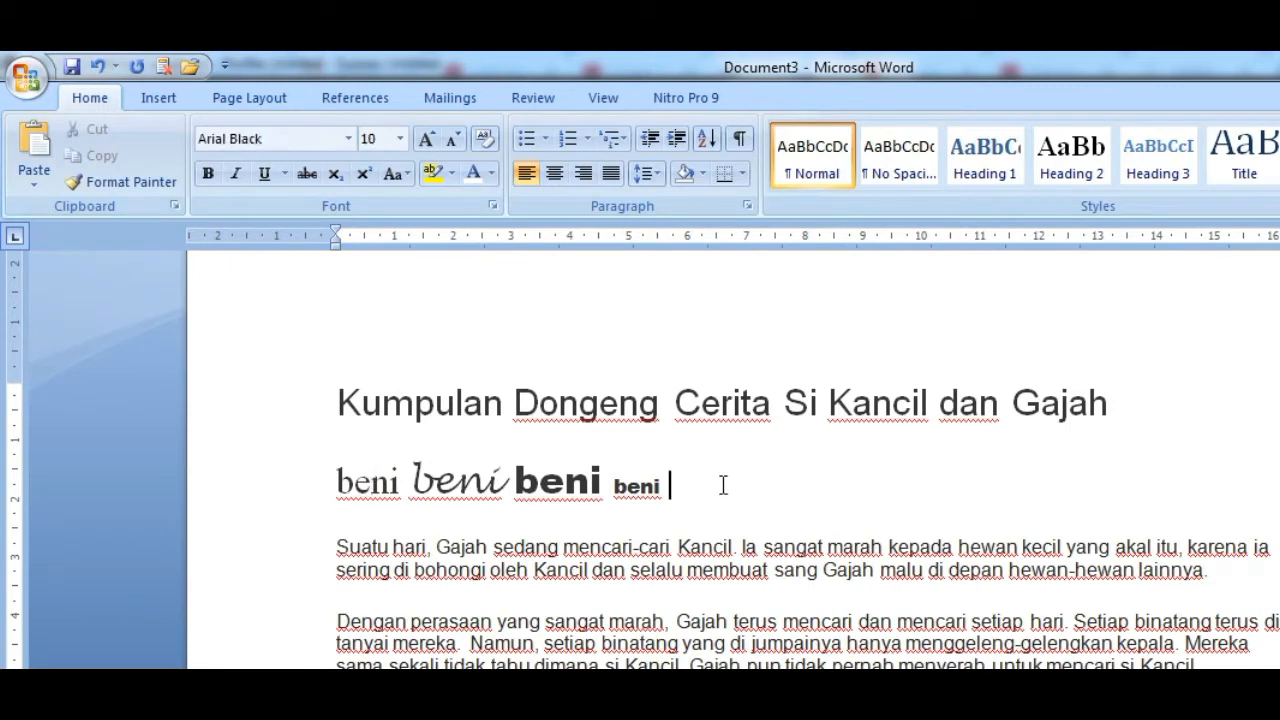
click(400, 138)
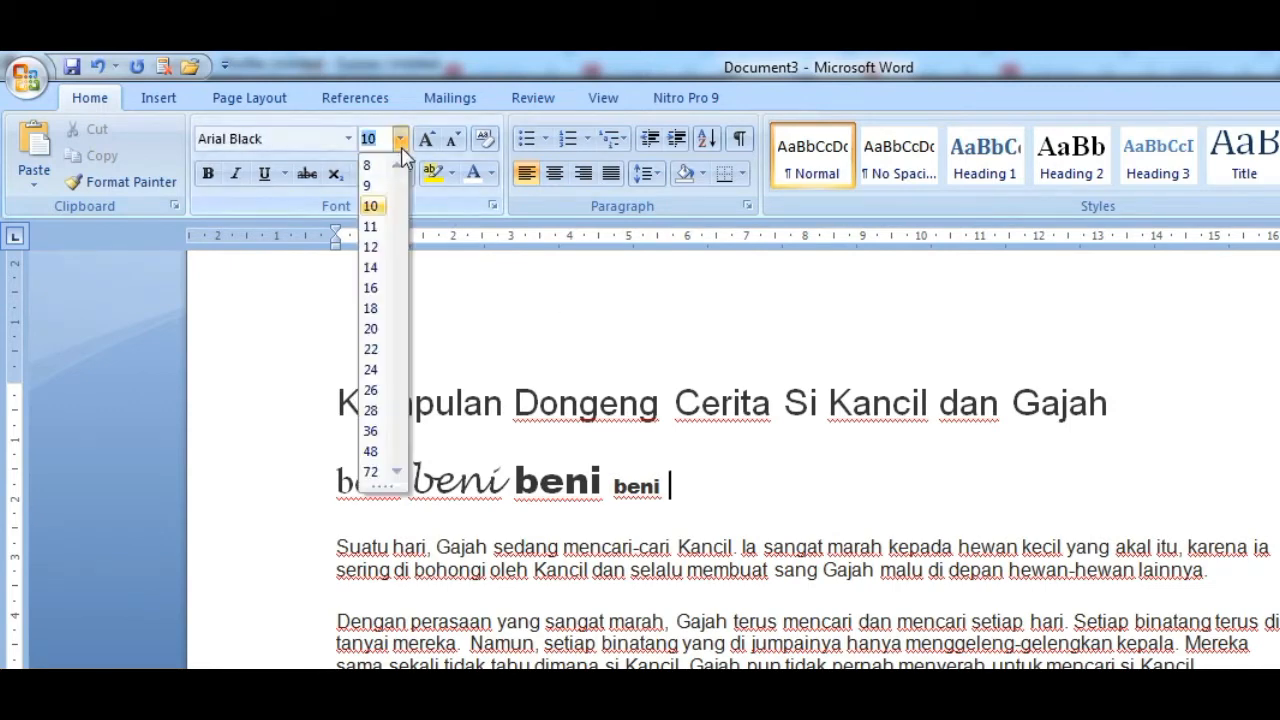
click(371, 471)
text(beni)
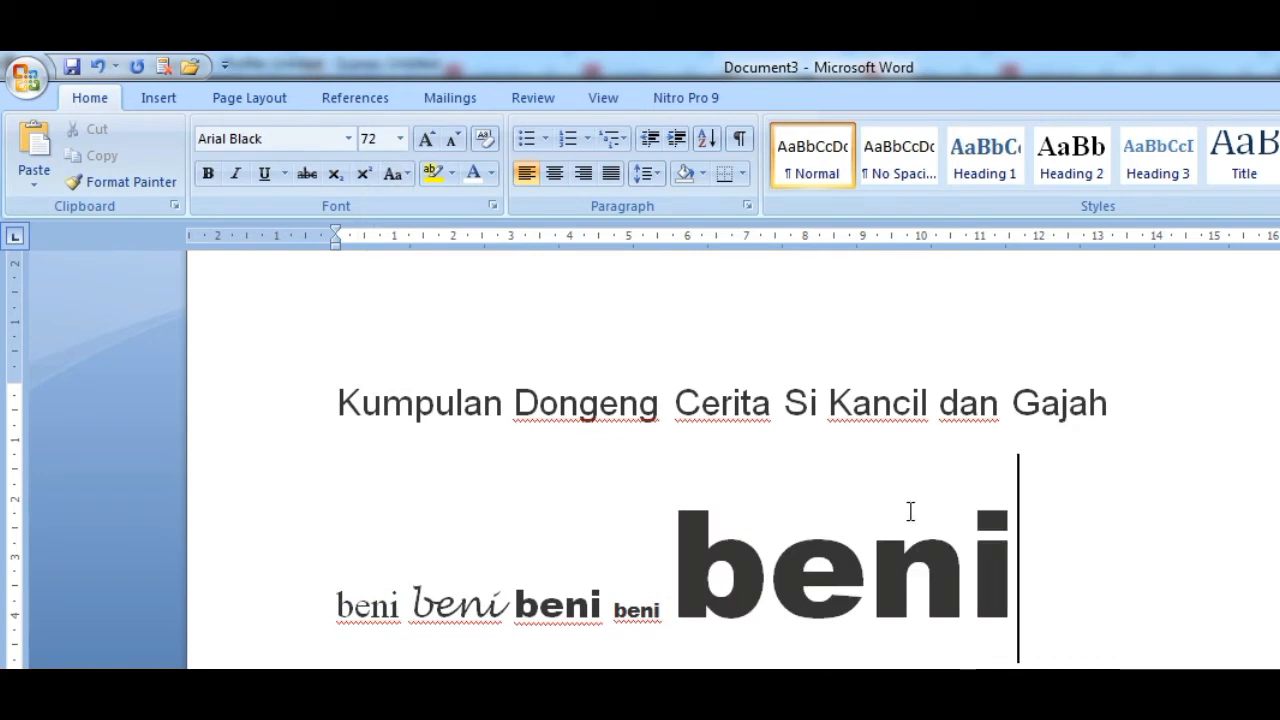
key(ctrl+z)
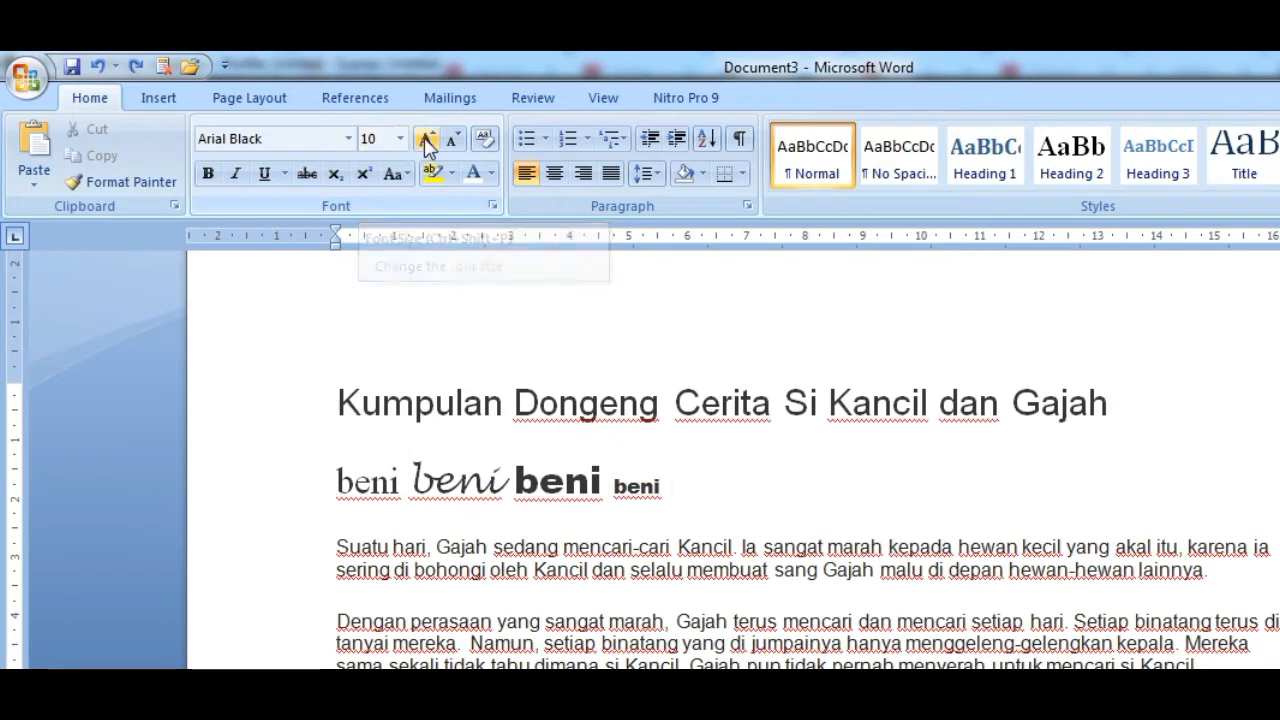
Enlarge the fourth "beni" step by step with Grow Font, well beyond size 18.
drag(662, 487, 614, 487)
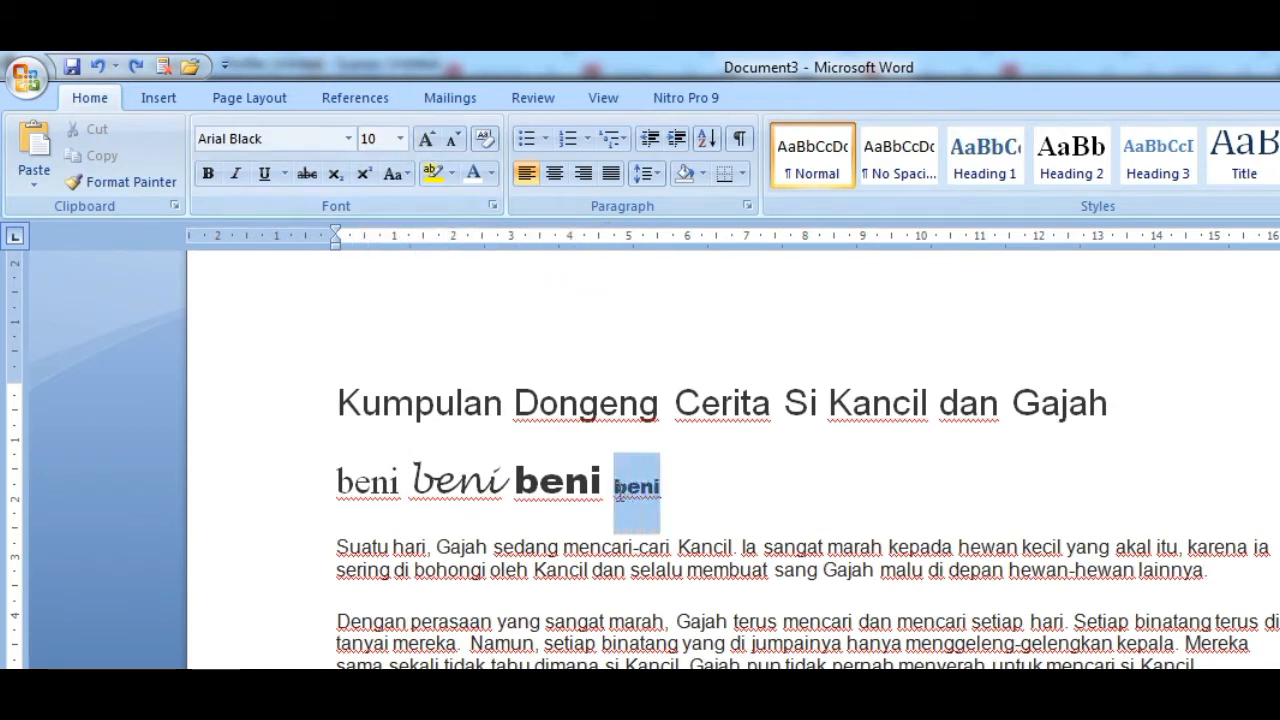
click(427, 140)
click(427, 140)
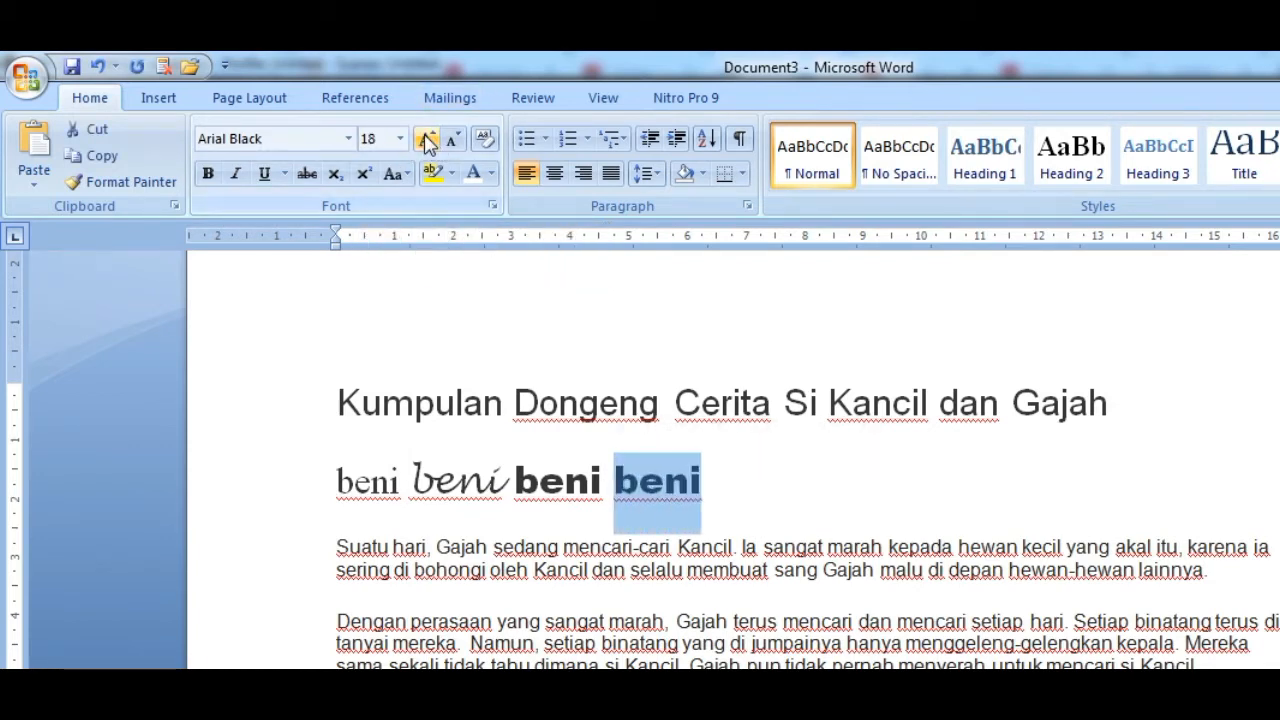
click(427, 140)
click(427, 140)
click(427, 140)
Reduce the fourth "beni" step by step with Shrink Font to size 20.
click(453, 140)
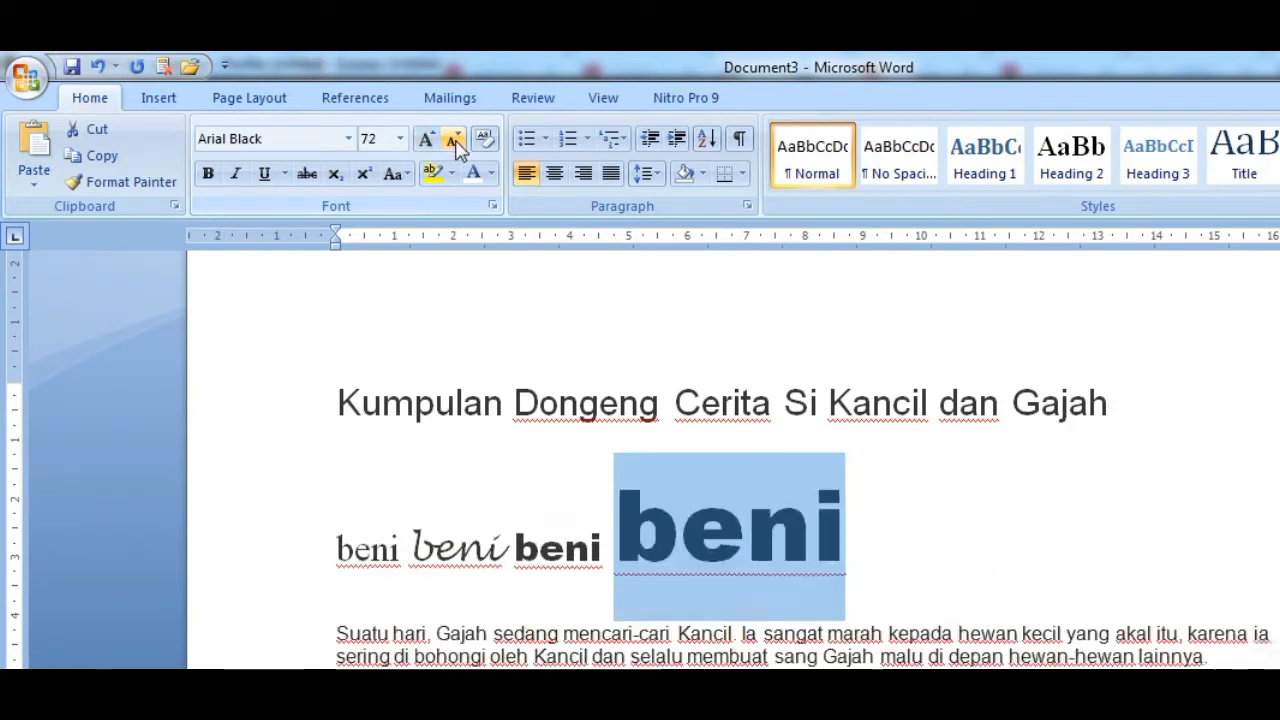
click(453, 140)
click(453, 140)
click(453, 140)
click(453, 140)
click(453, 140)
click(453, 140)
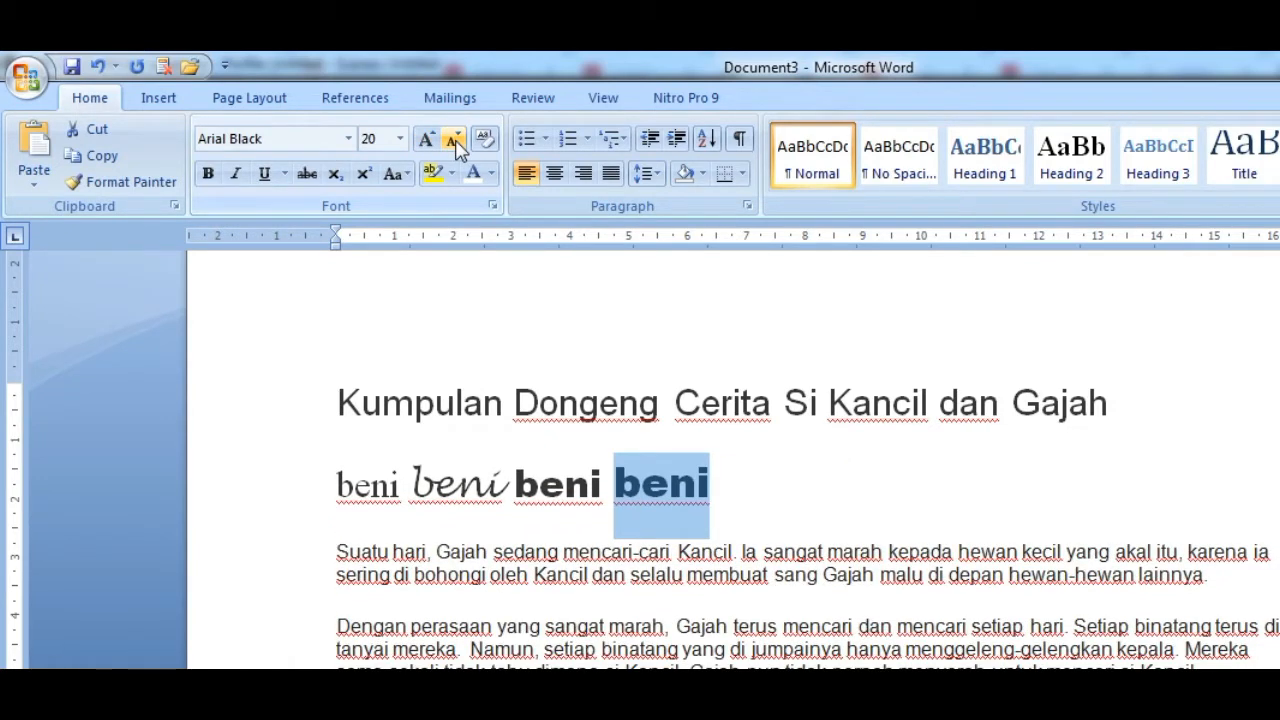
Clear all formatting from the fourth "beni" at the end of the line.
click(757, 490)
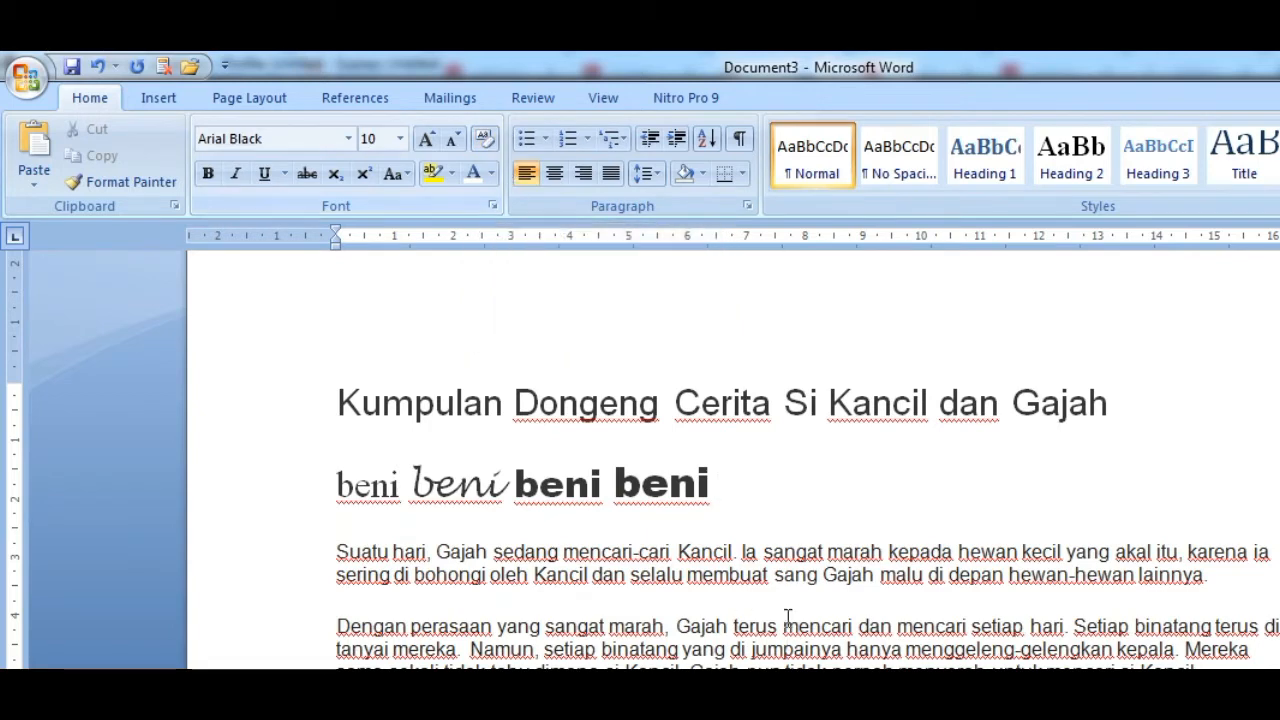
click(614, 485)
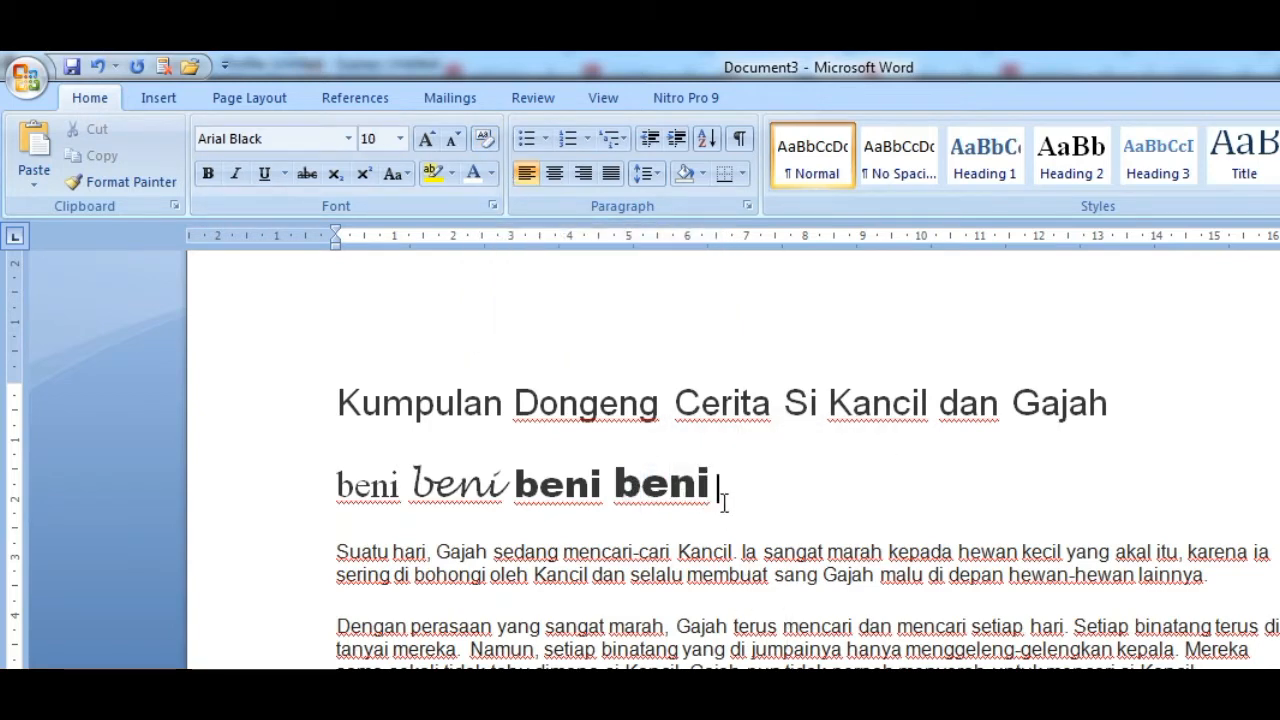
drag(720, 500, 625, 498)
click(485, 142)
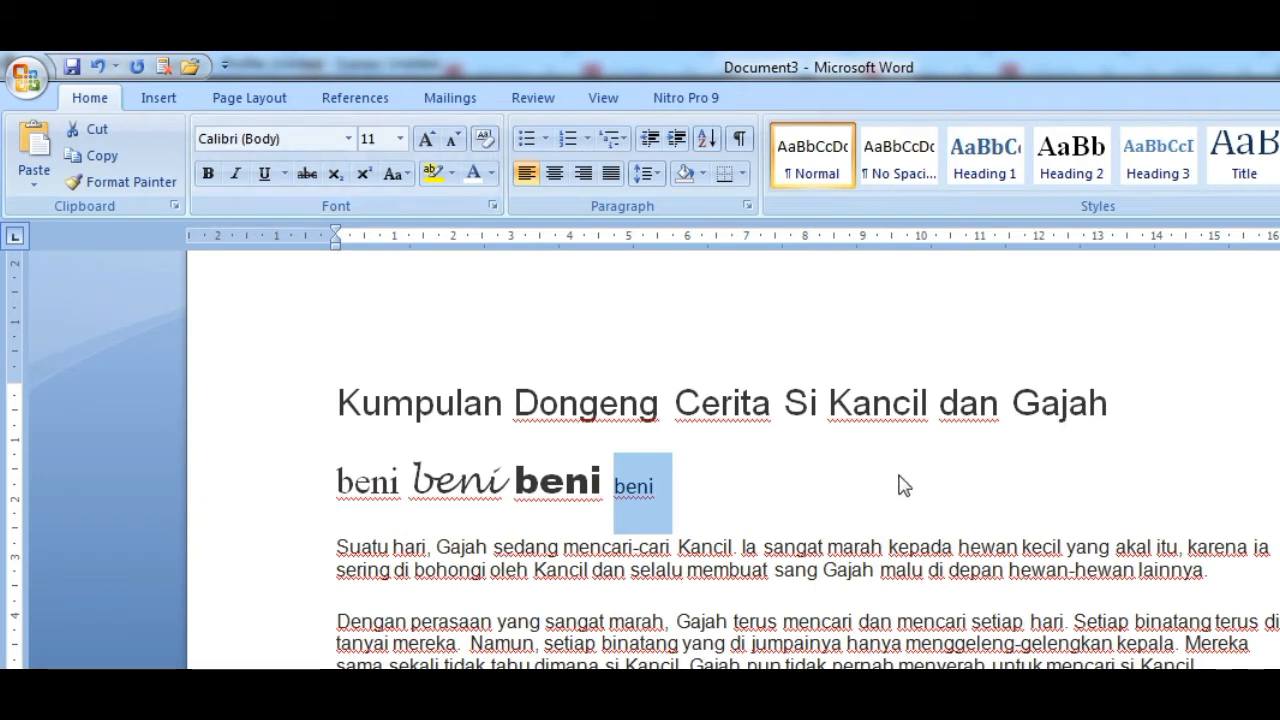
Apply bold to the fourth "beni" at the end of the line, and remove it again.
click(748, 486)
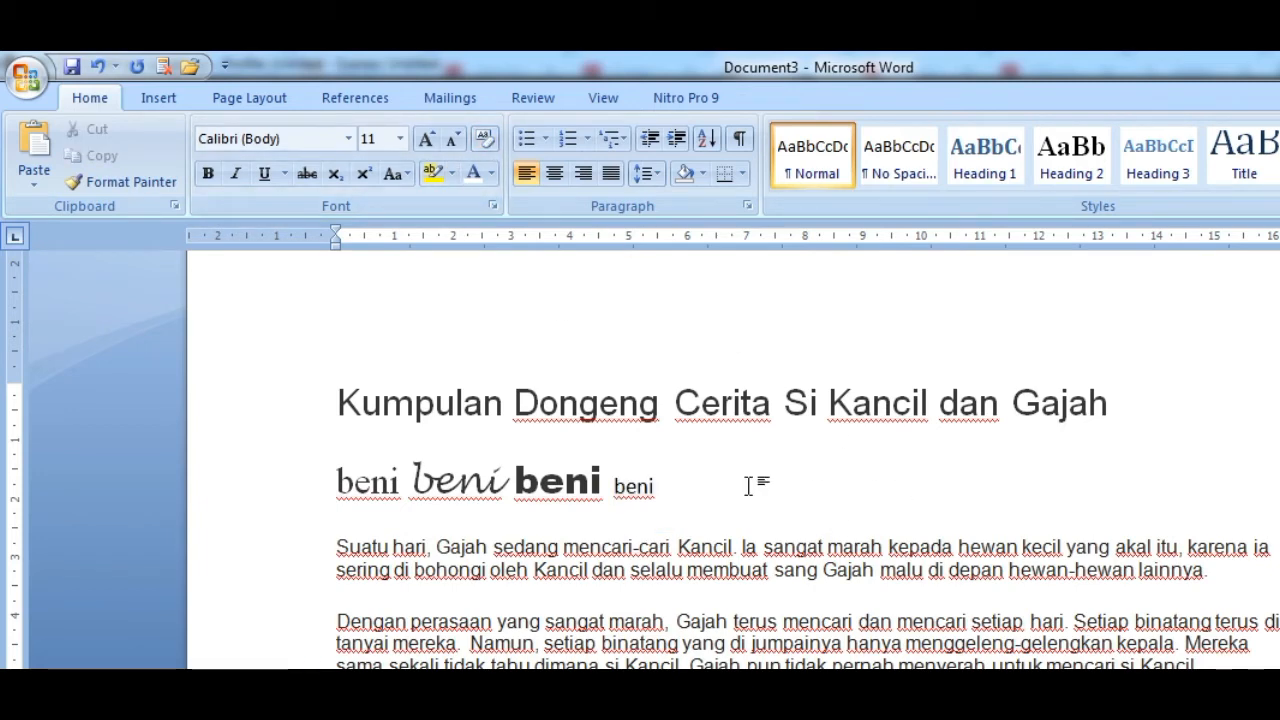
drag(666, 489, 612, 488)
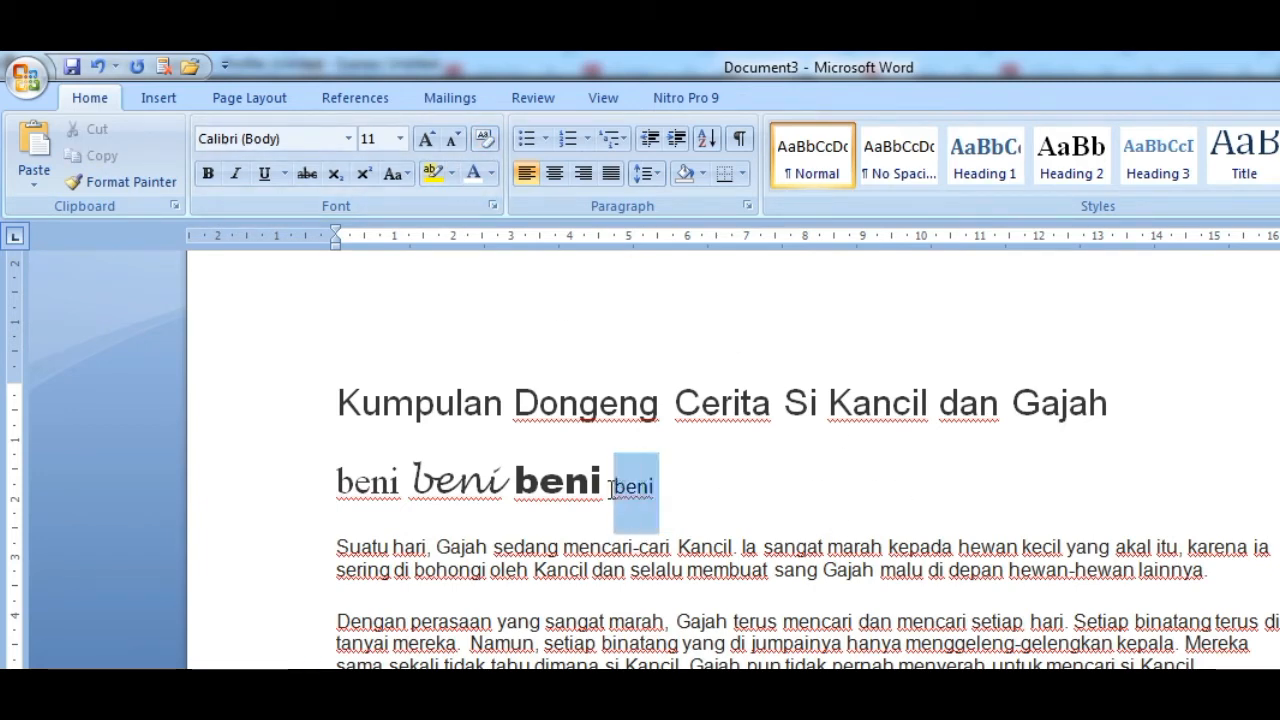
click(209, 177)
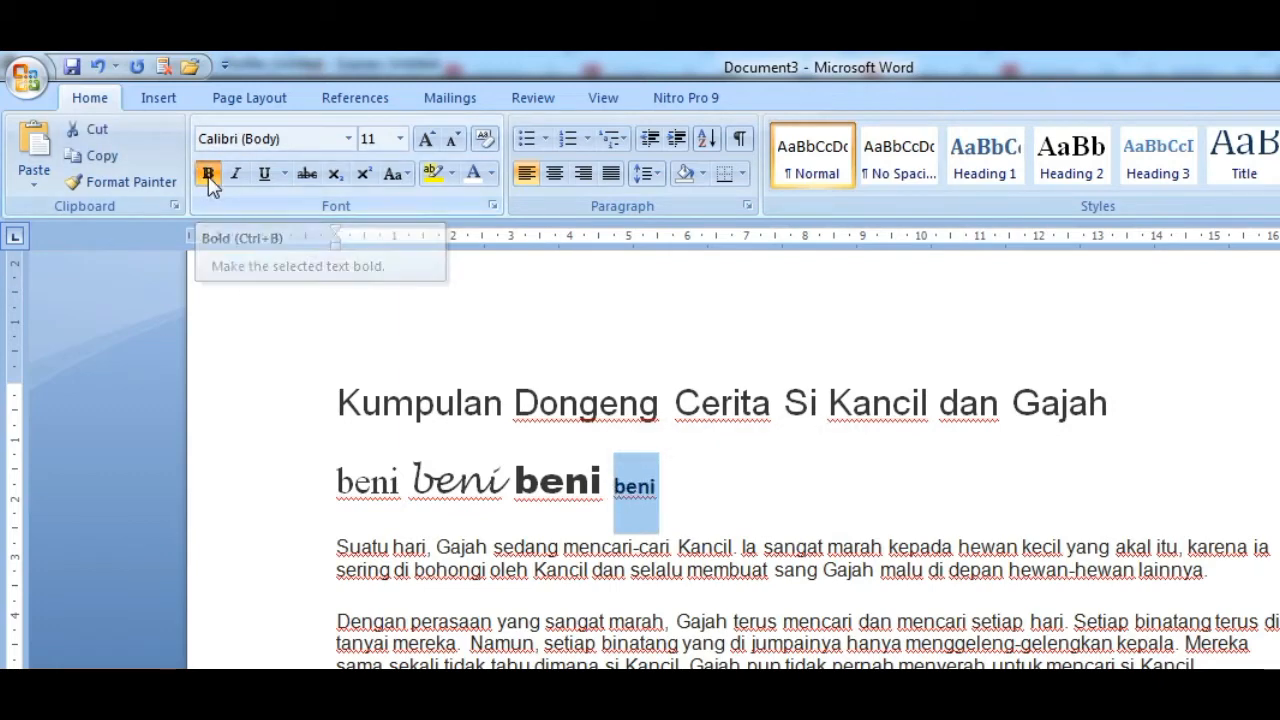
click(209, 177)
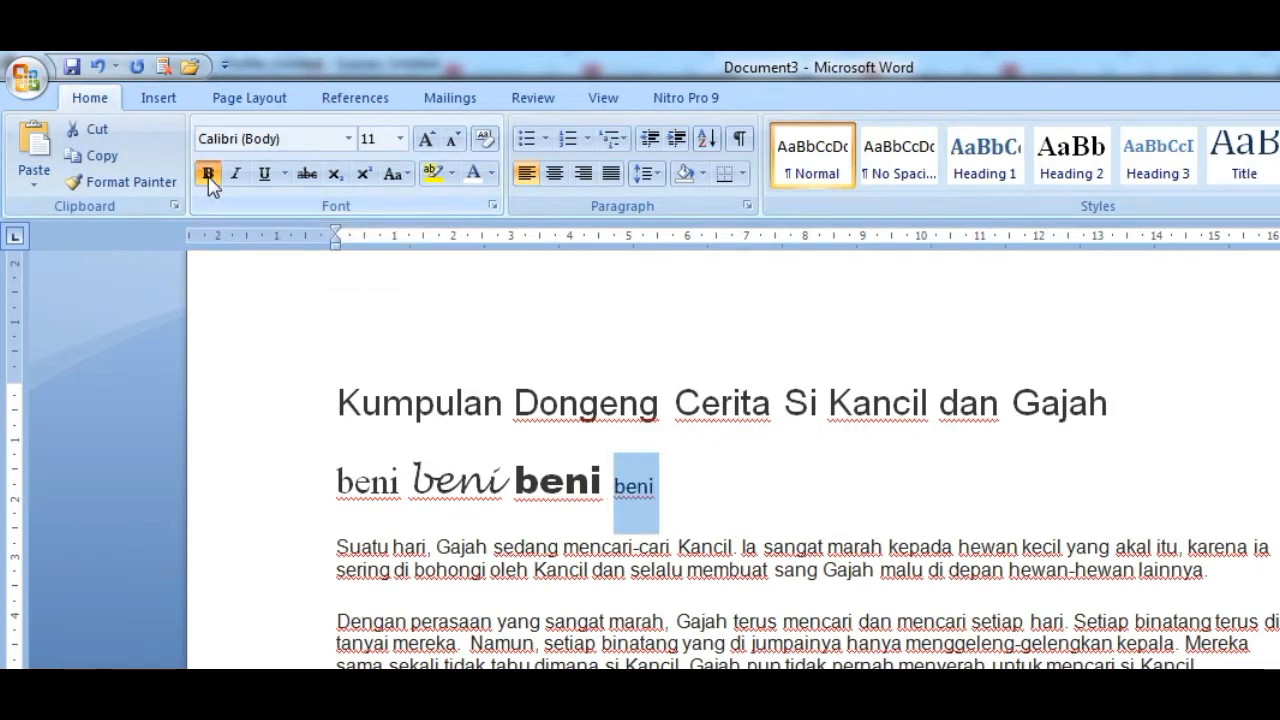
click(209, 177)
click(209, 177)
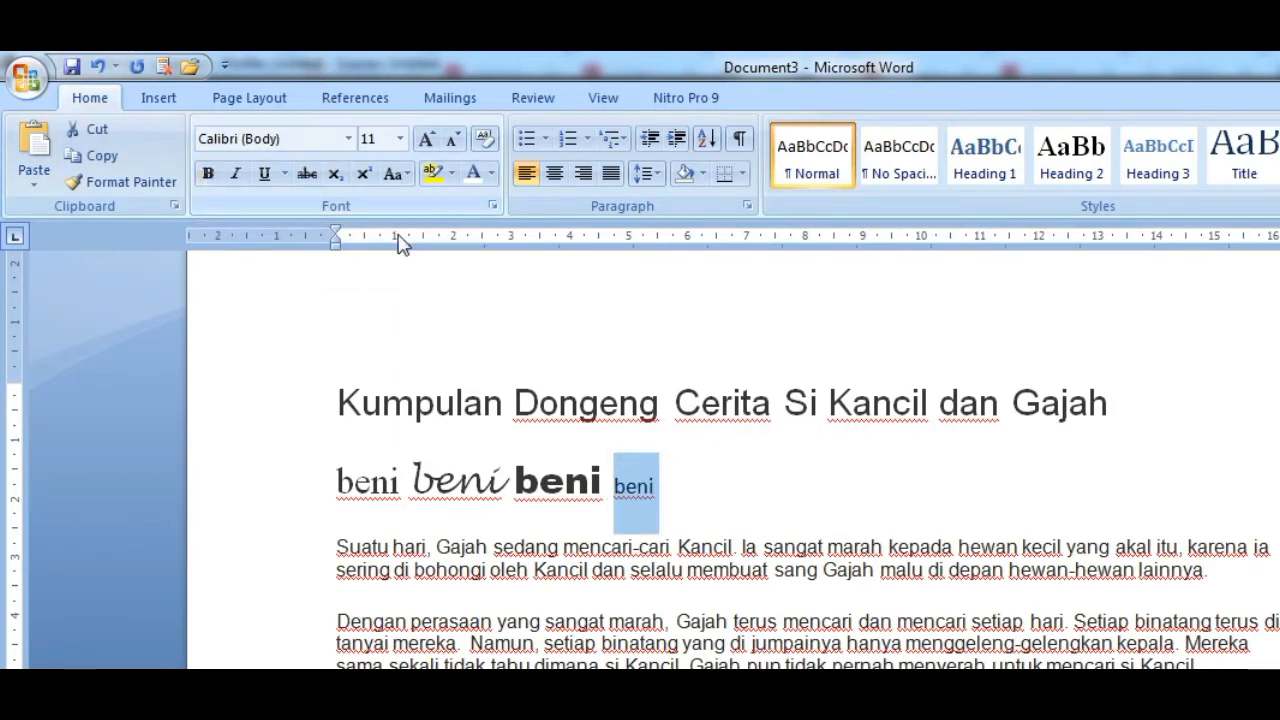
Italicize the fourth "beni" at the end of the line.
click(236, 175)
click(236, 176)
click(236, 176)
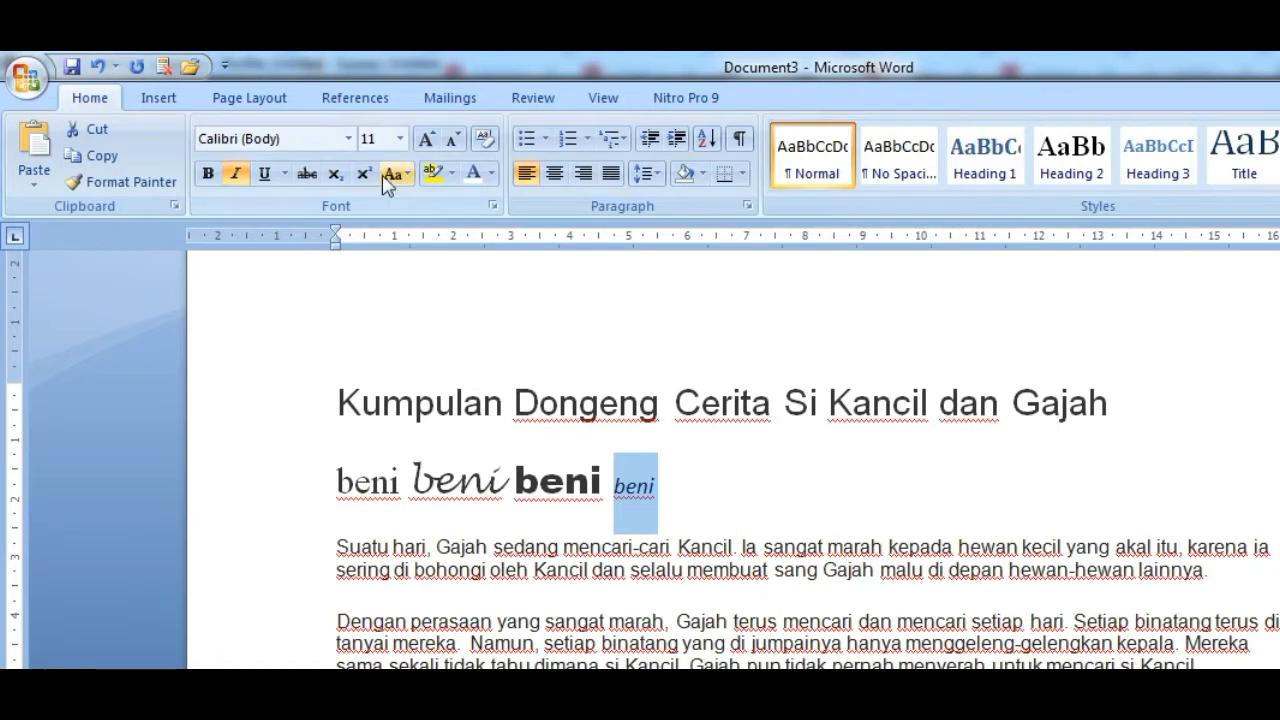
Enlarge the fourth "beni" step by step with Grow Font to size 90, and shrink it to size 80.
click(426, 140)
click(426, 140)
click(426, 140)
click(426, 140)
click(426, 140)
click(426, 140)
click(426, 140)
click(426, 140)
click(426, 140)
click(426, 140)
click(426, 140)
click(426, 140)
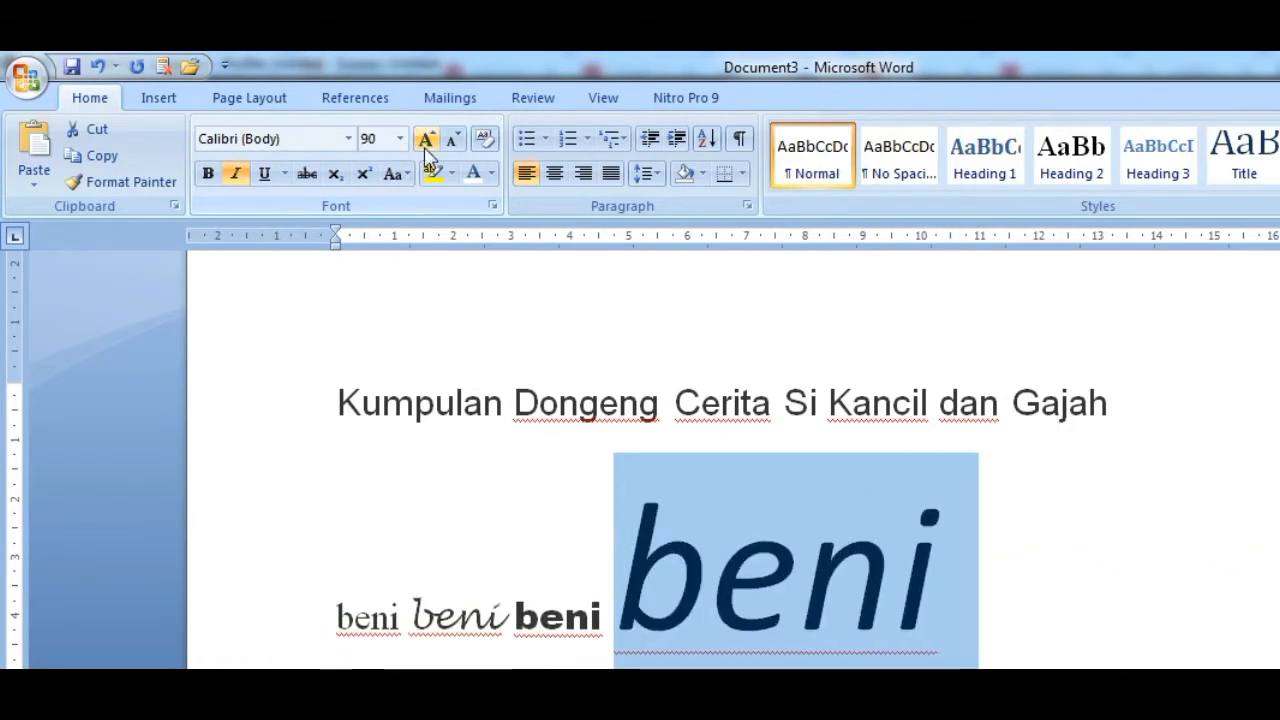
click(452, 140)
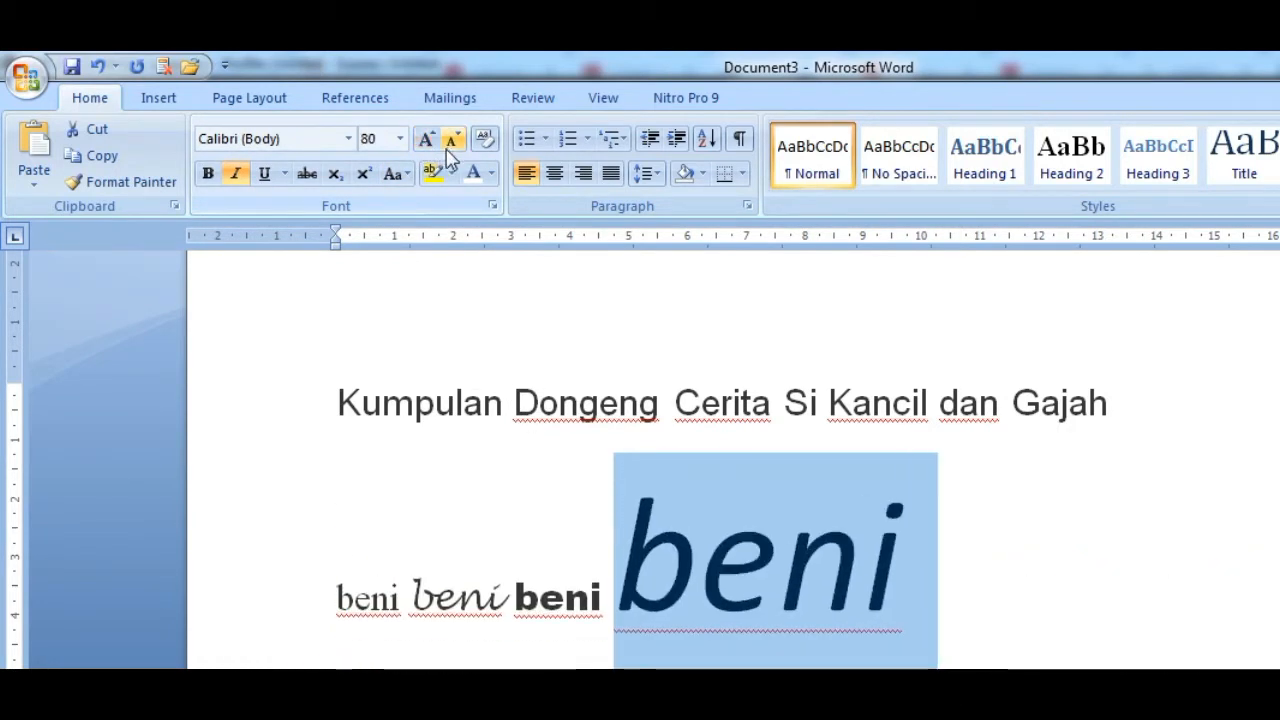
Toggle italic and underline on the enlarged "beni", leaving italic turned off.
click(246, 174)
click(247, 175)
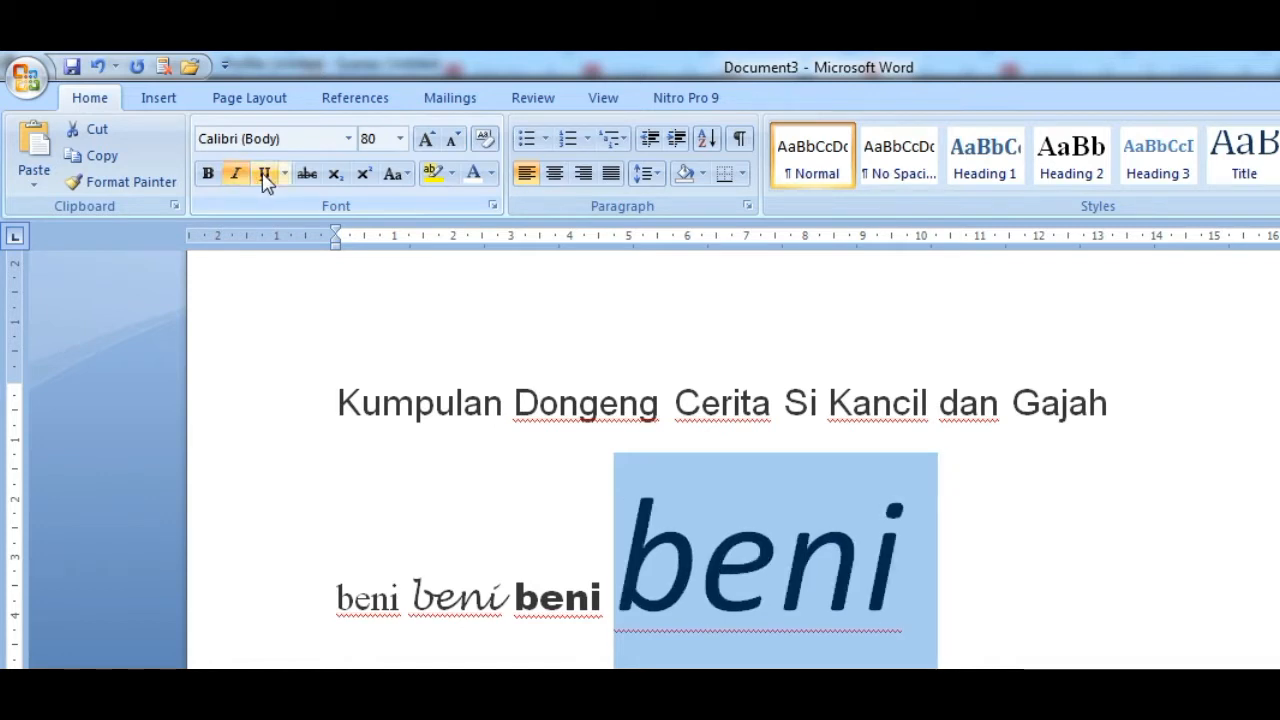
click(264, 175)
click(264, 175)
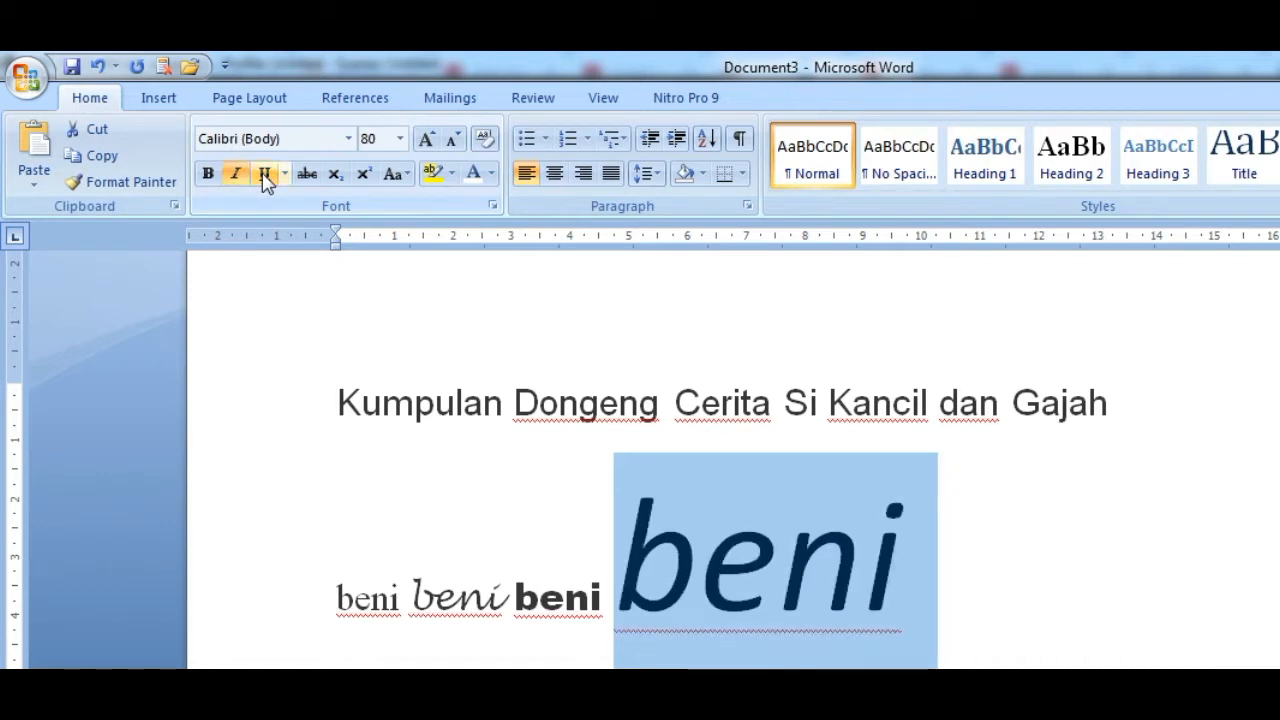
click(240, 176)
Try underline and strikethrough one at a time on the enlarged "beni", removing each again.
click(263, 176)
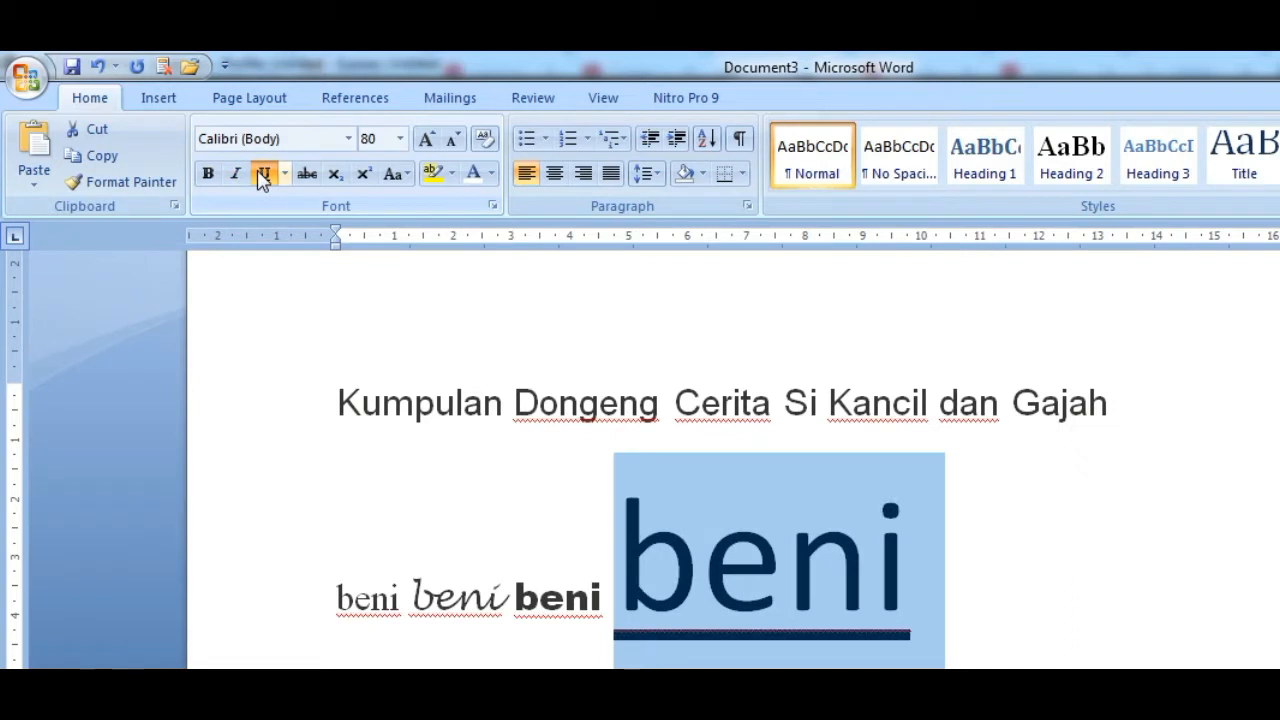
click(264, 175)
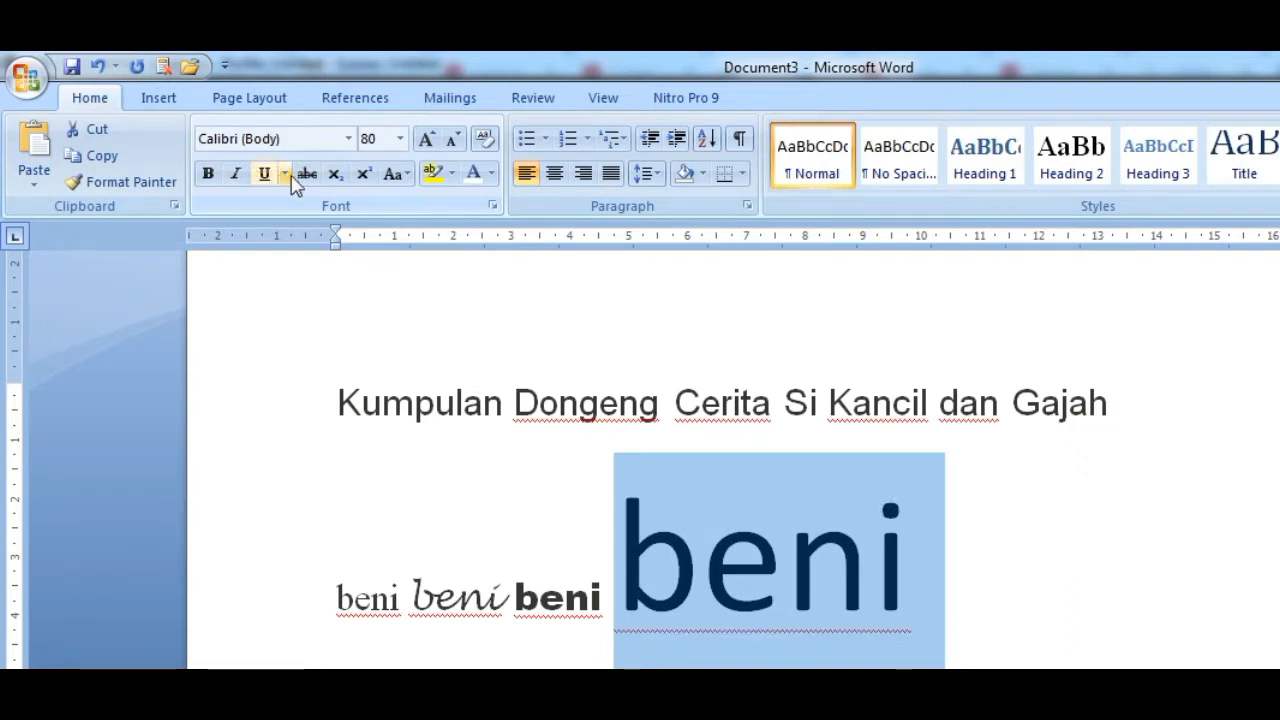
click(306, 180)
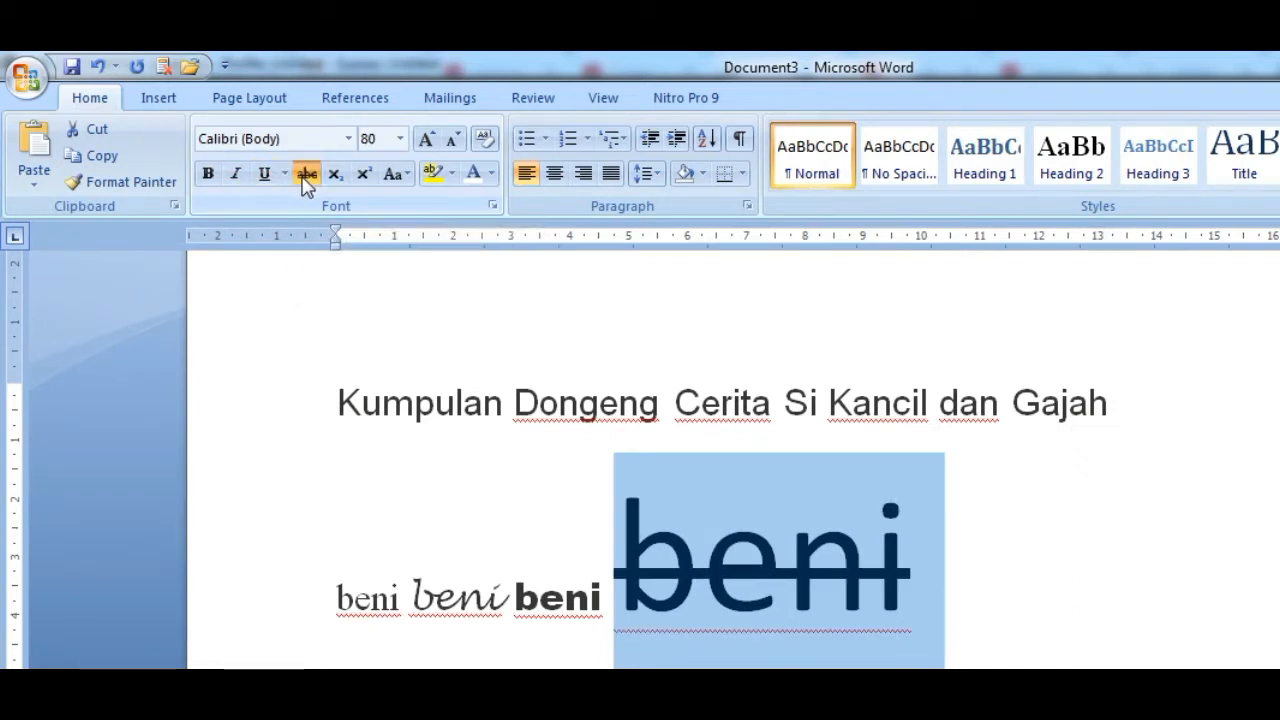
click(306, 175)
Add a "2" directly after the enlarged "beni", format it as subscript, and switch it to superscript.
click(977, 583)
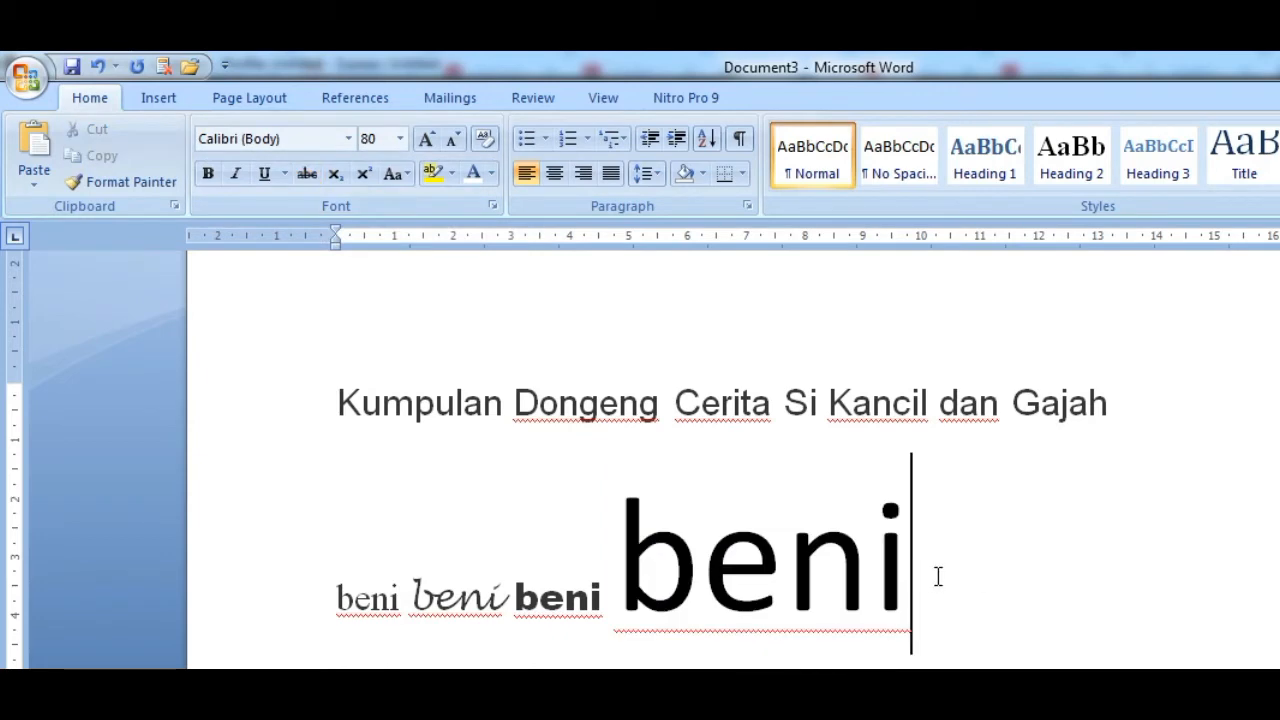
text(2)
key(shift+Left)
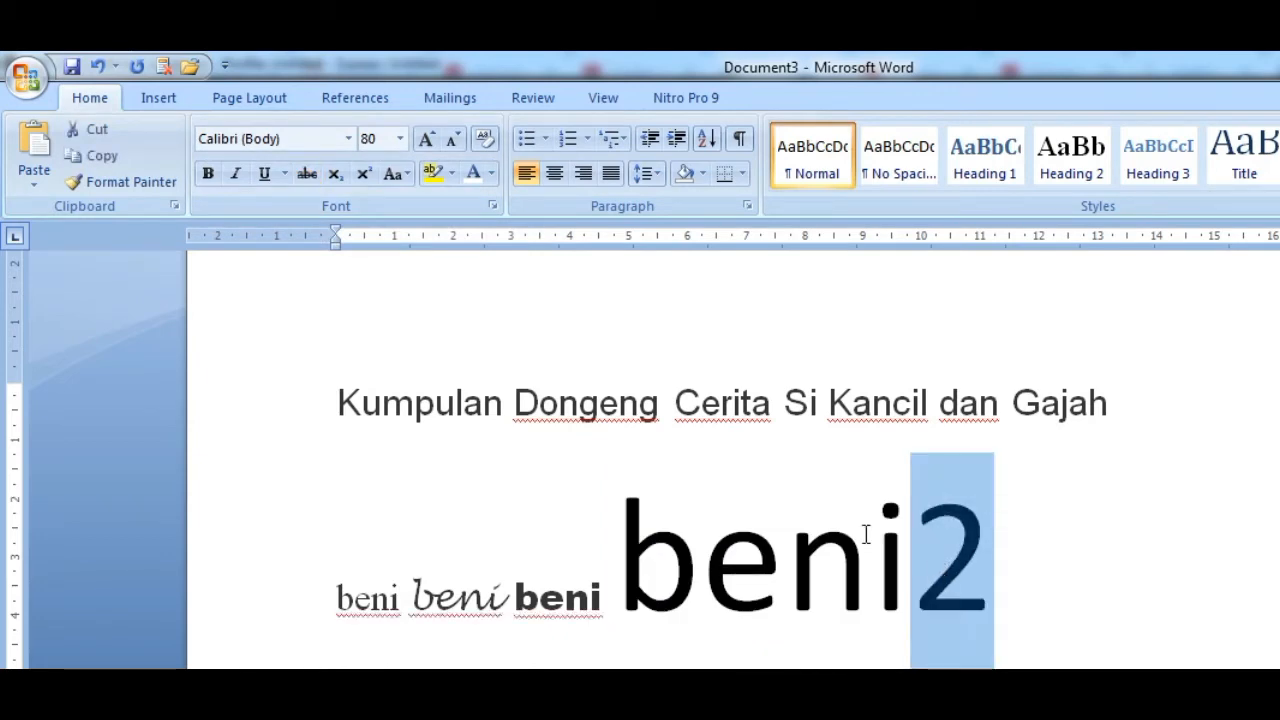
click(336, 177)
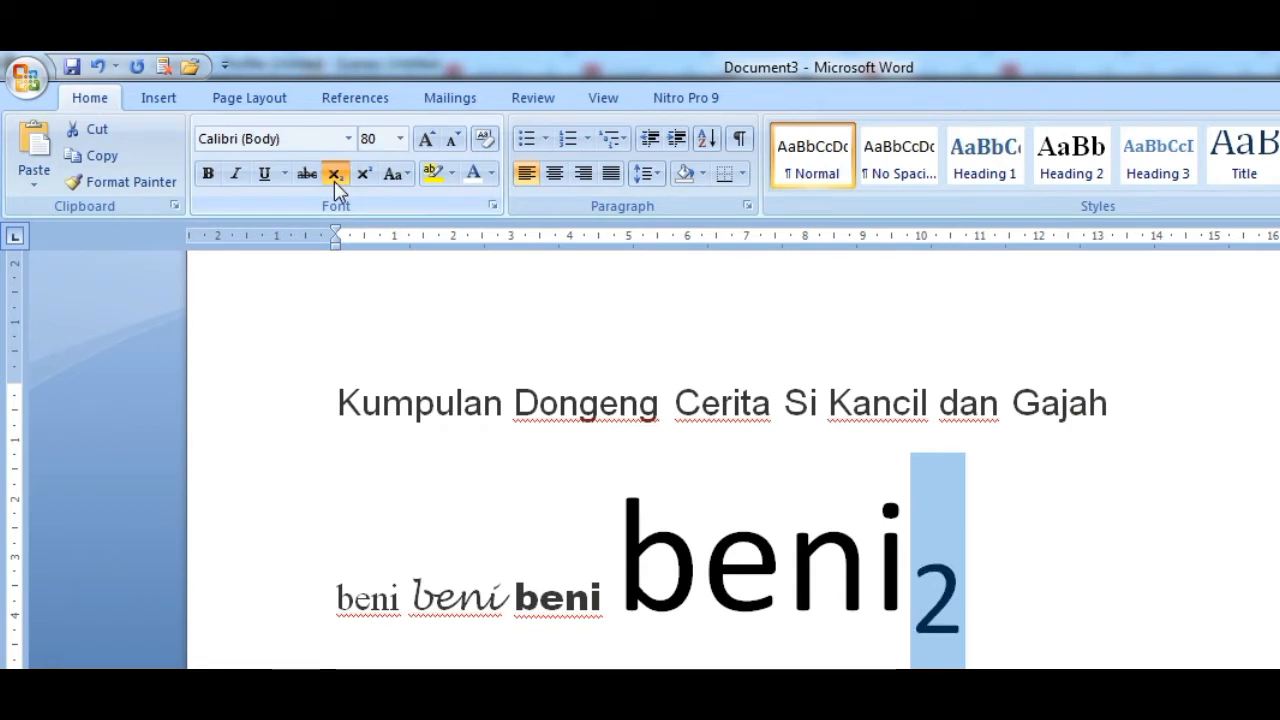
click(364, 176)
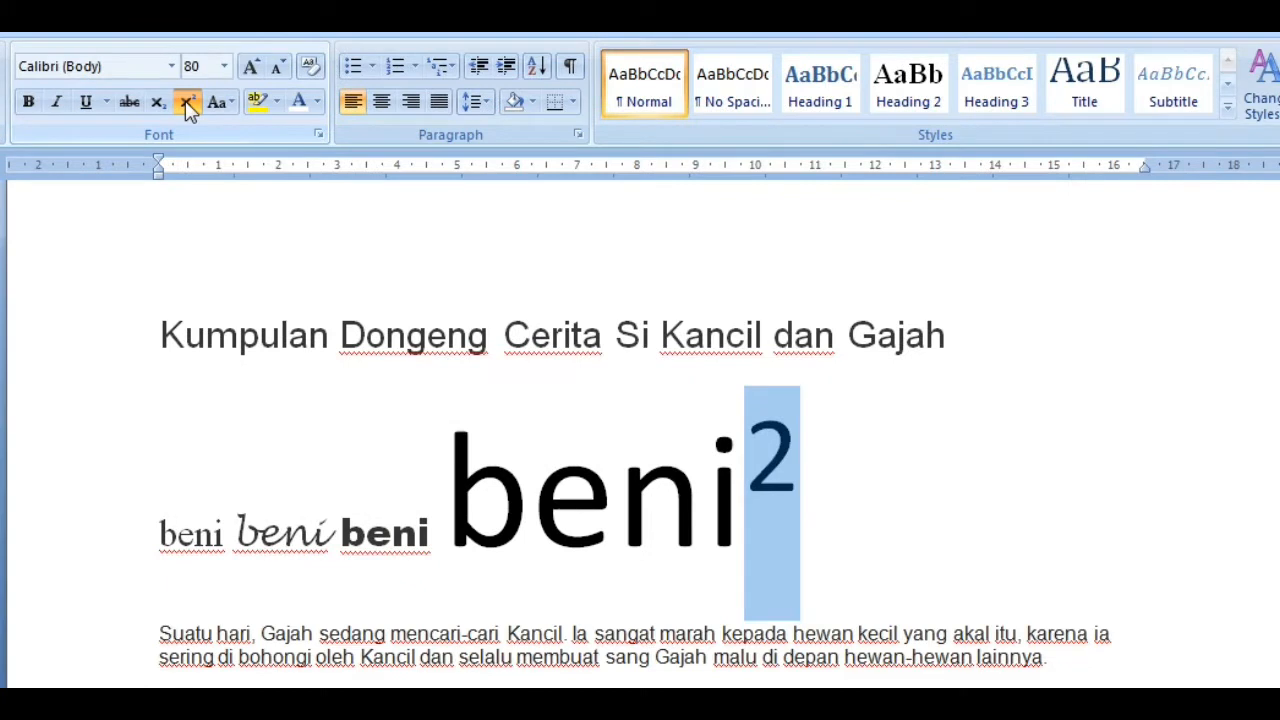
Apply sentence case to the first story paragraph beginning "Suatu hari".
click(1121, 664)
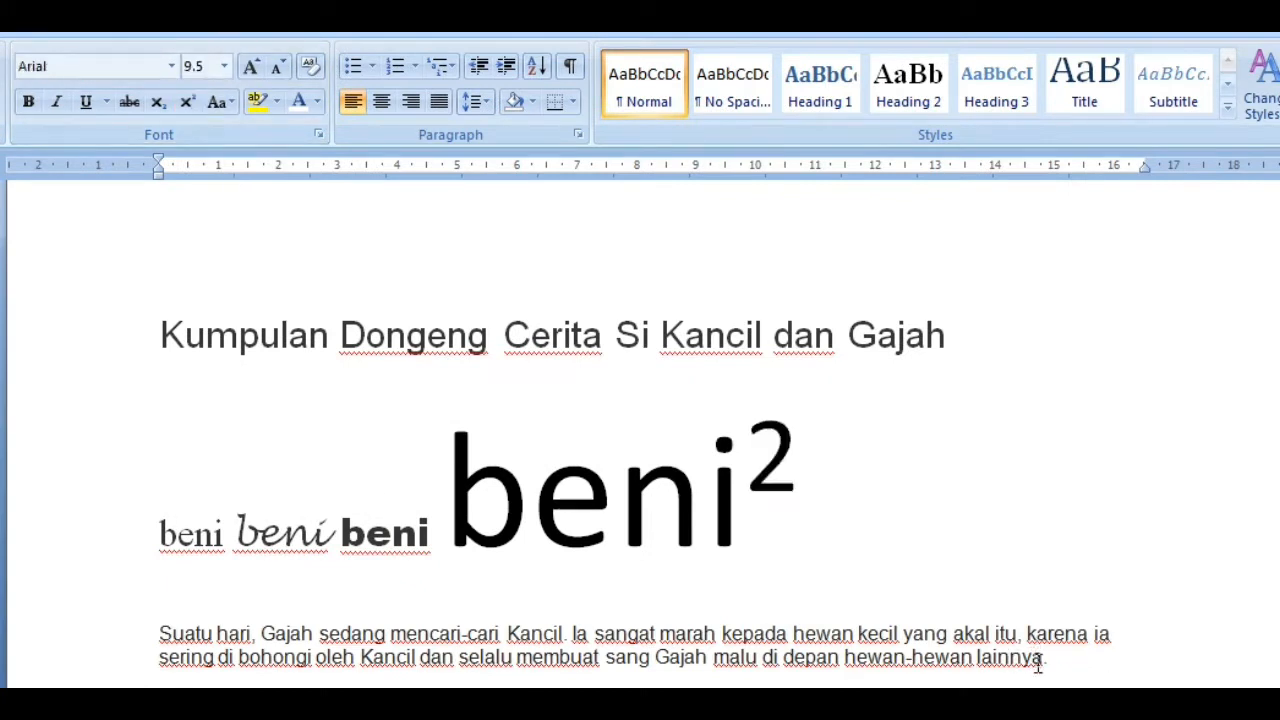
drag(1038, 665, 165, 635)
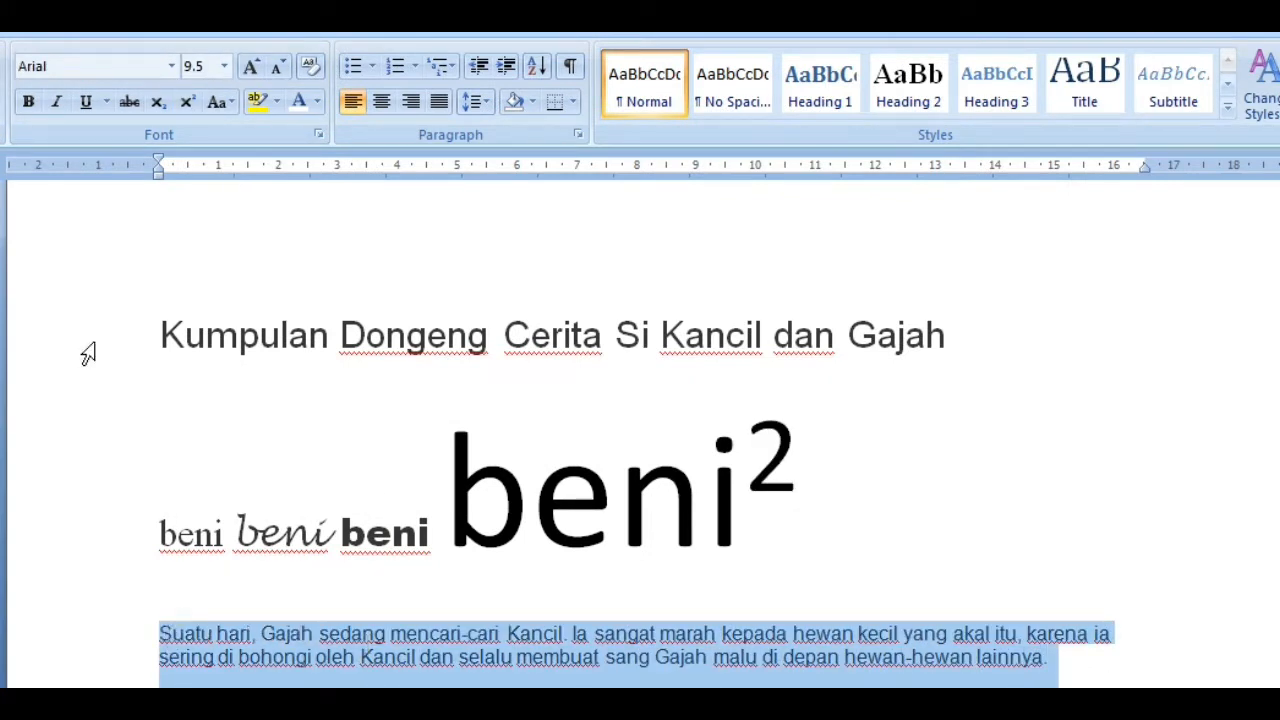
click(225, 105)
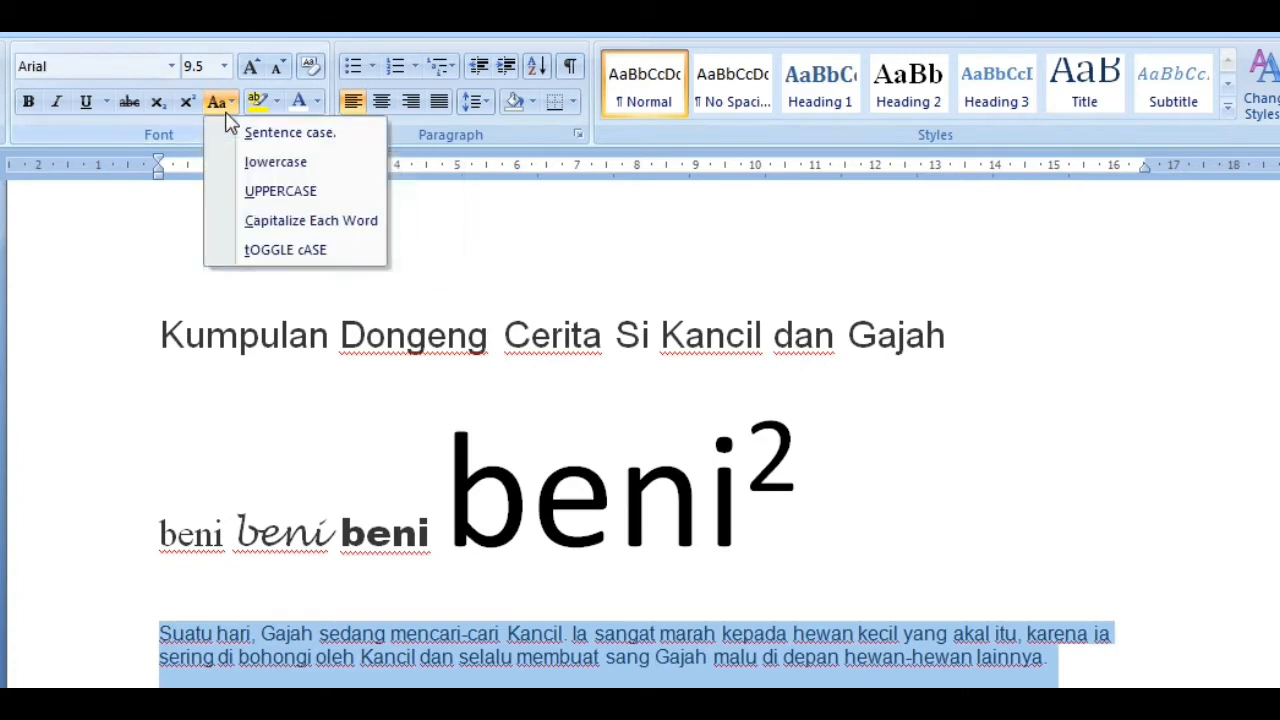
click(250, 135)
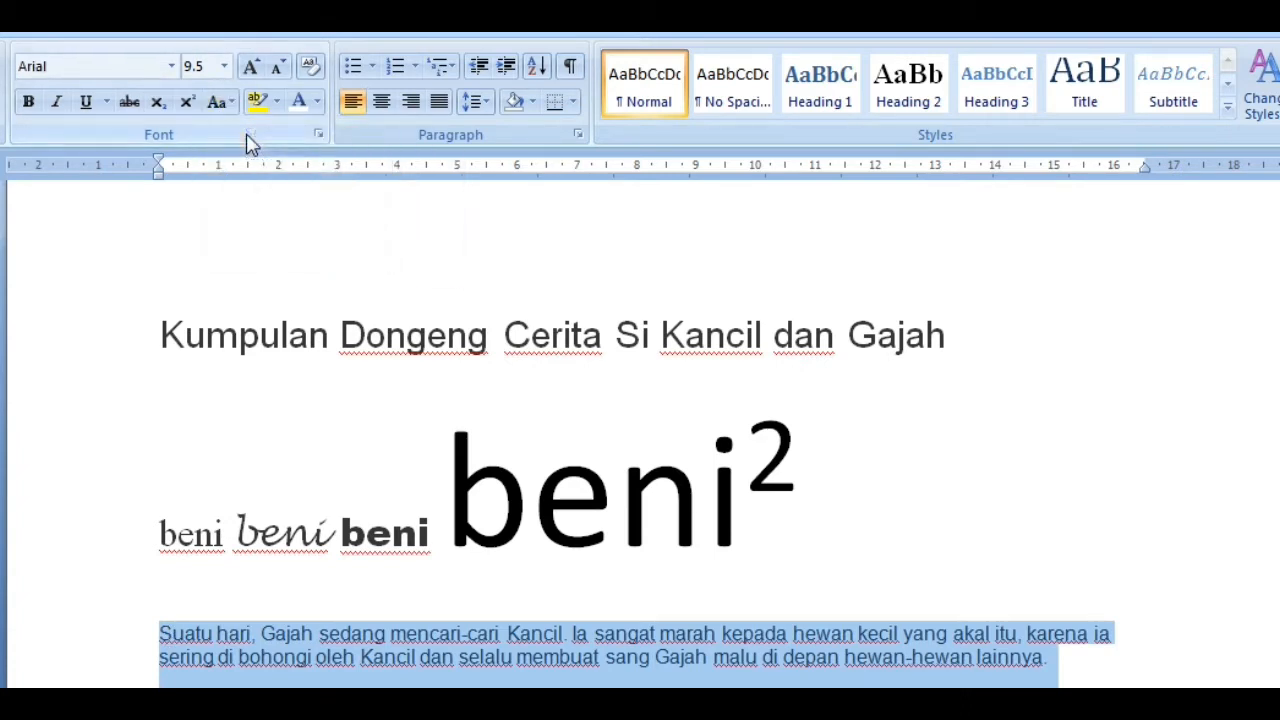
click(225, 103)
click(240, 134)
Convert the first story paragraph to lowercase.
click(218, 102)
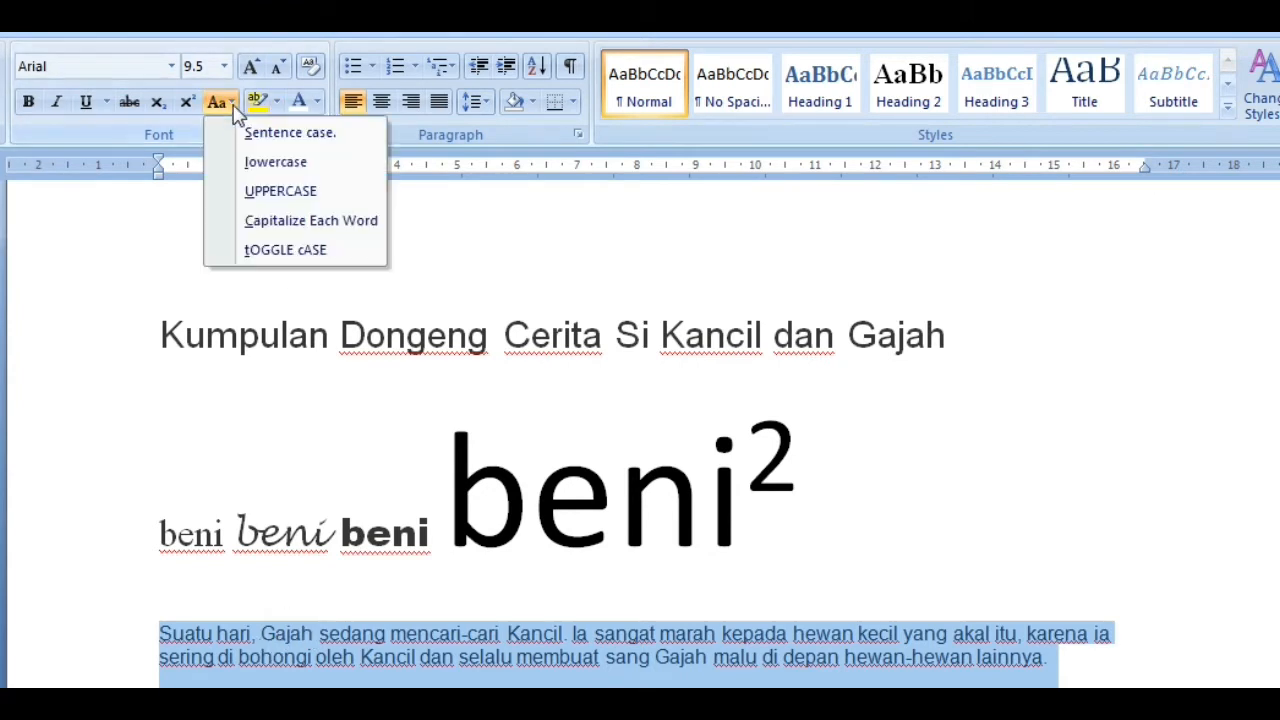
click(250, 164)
click(1066, 665)
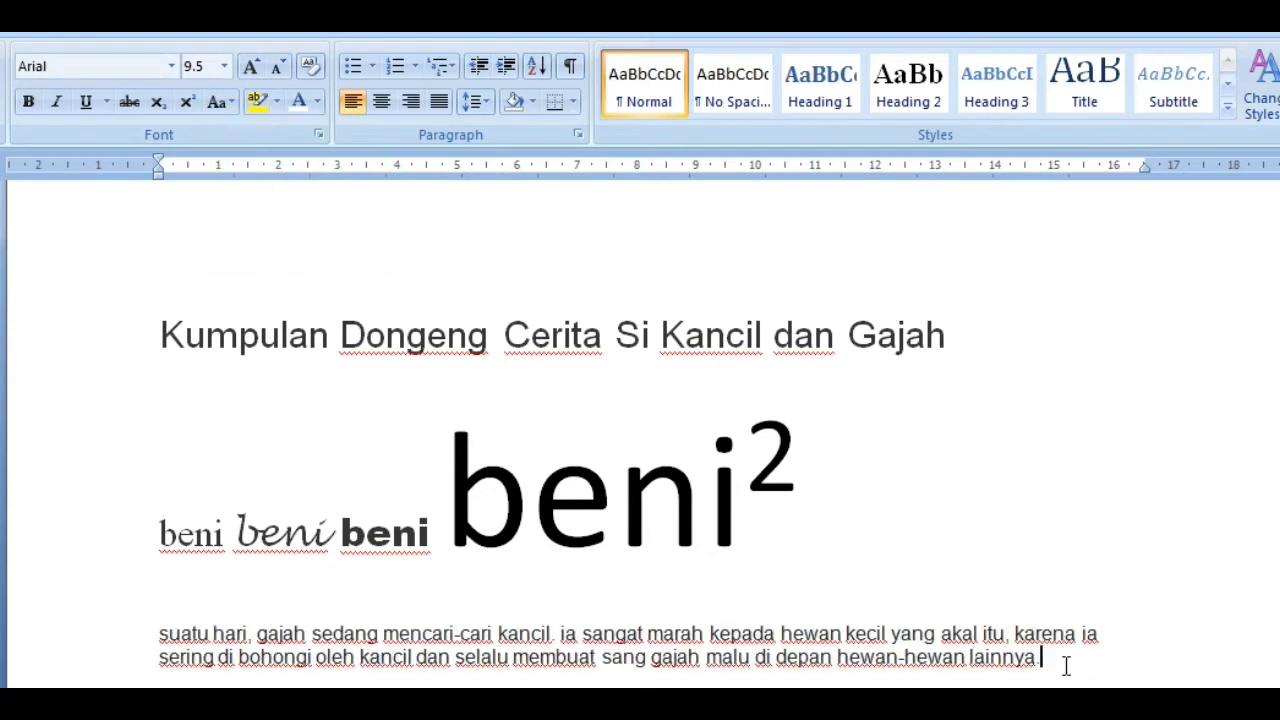
Convert the whole first story paragraph to uppercase.
drag(1068, 668, 193, 634)
click(218, 102)
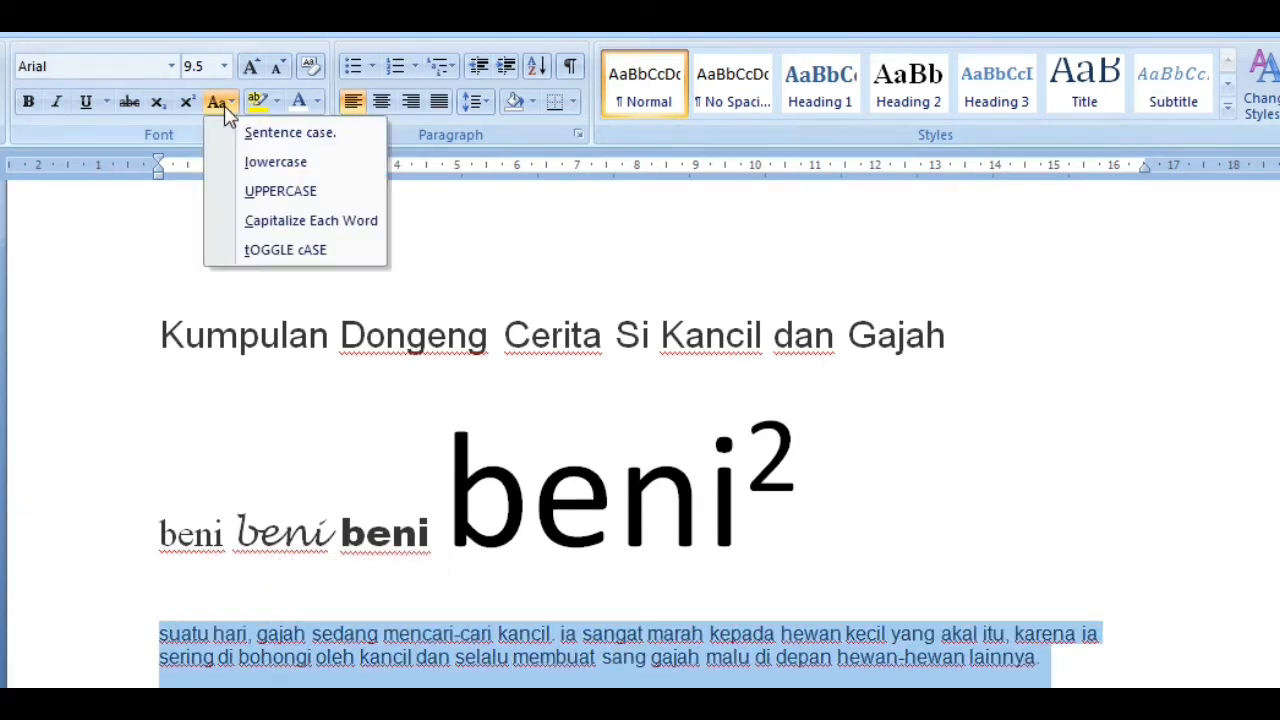
click(262, 192)
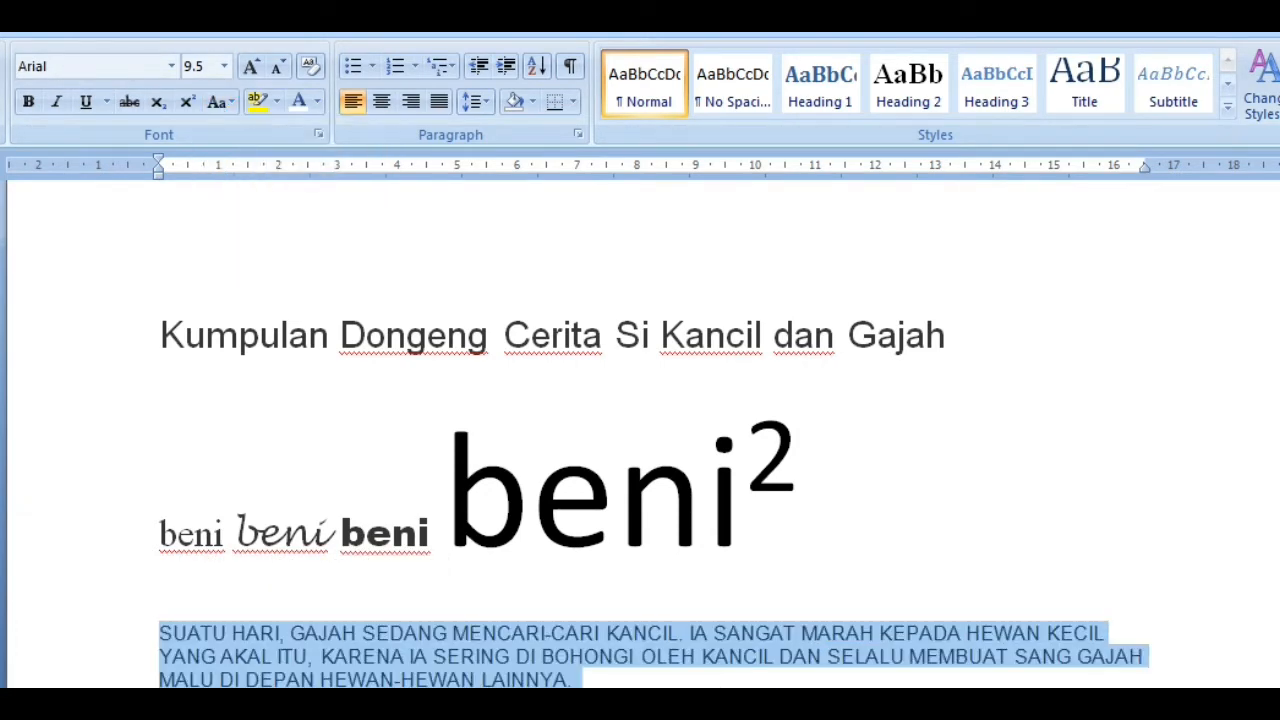
Change the uppercase first story paragraph back to sentence case.
scroll(743, 685, down, 3)
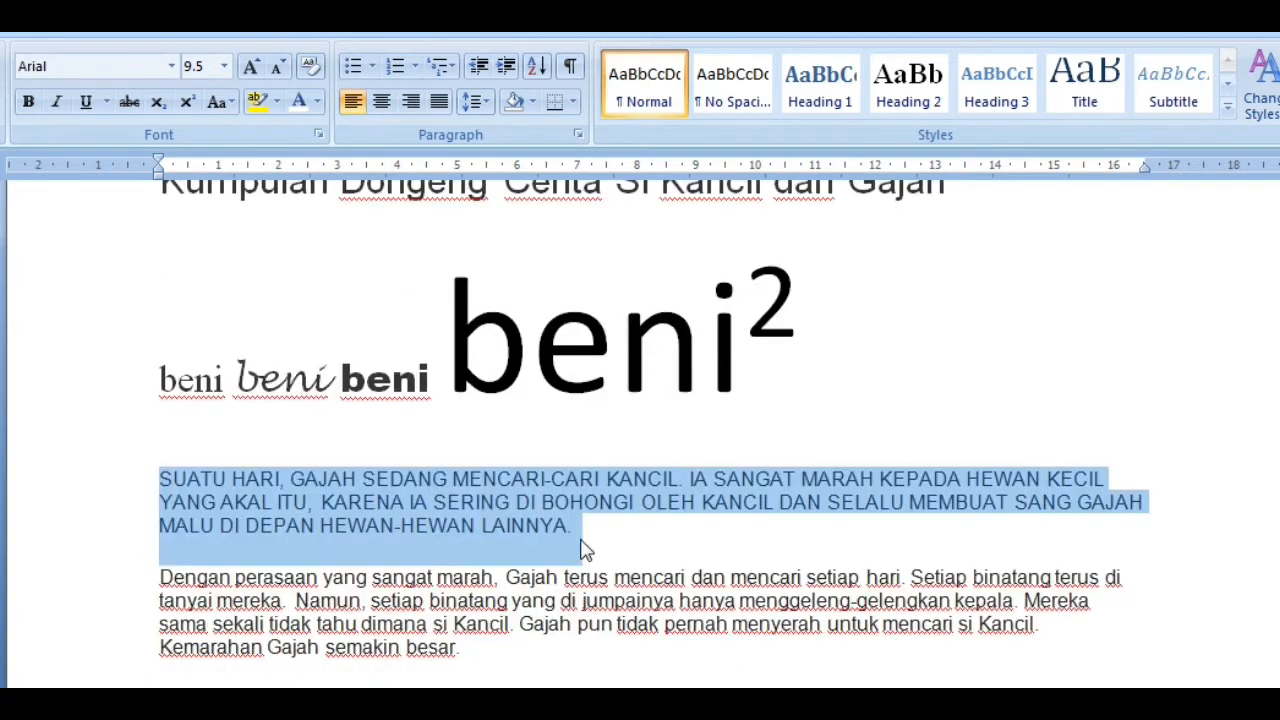
click(230, 103)
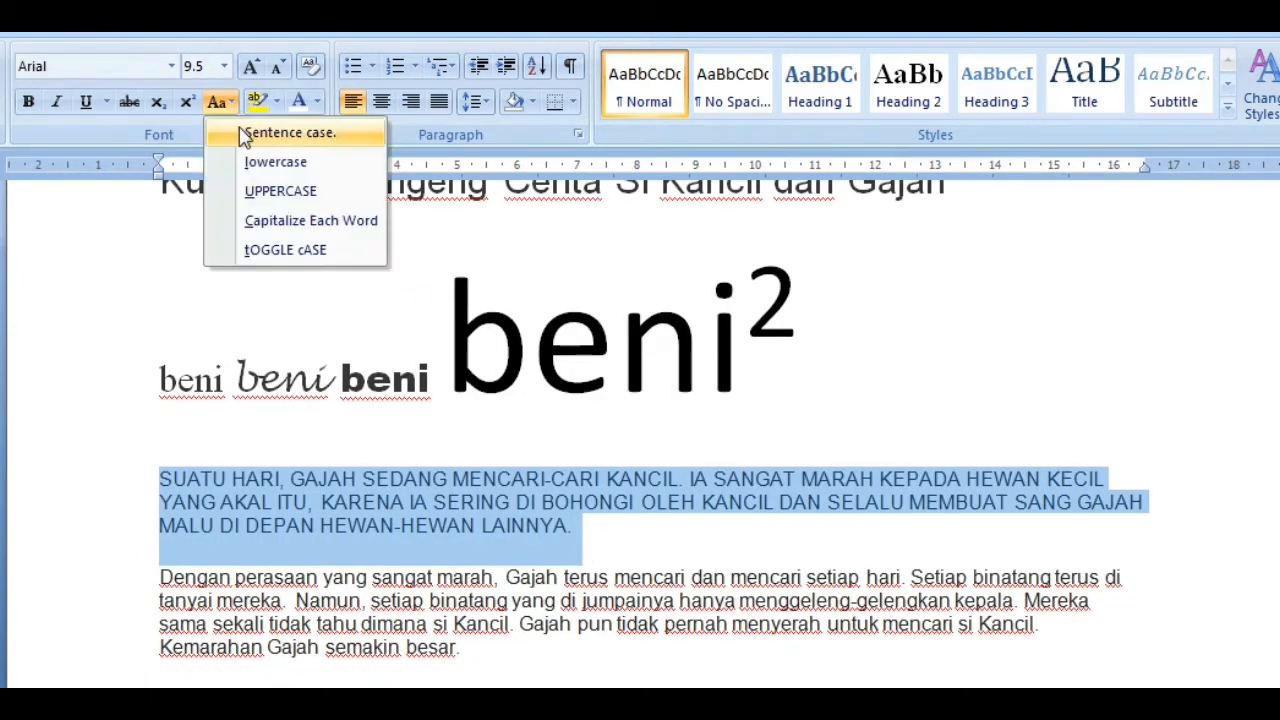
click(241, 132)
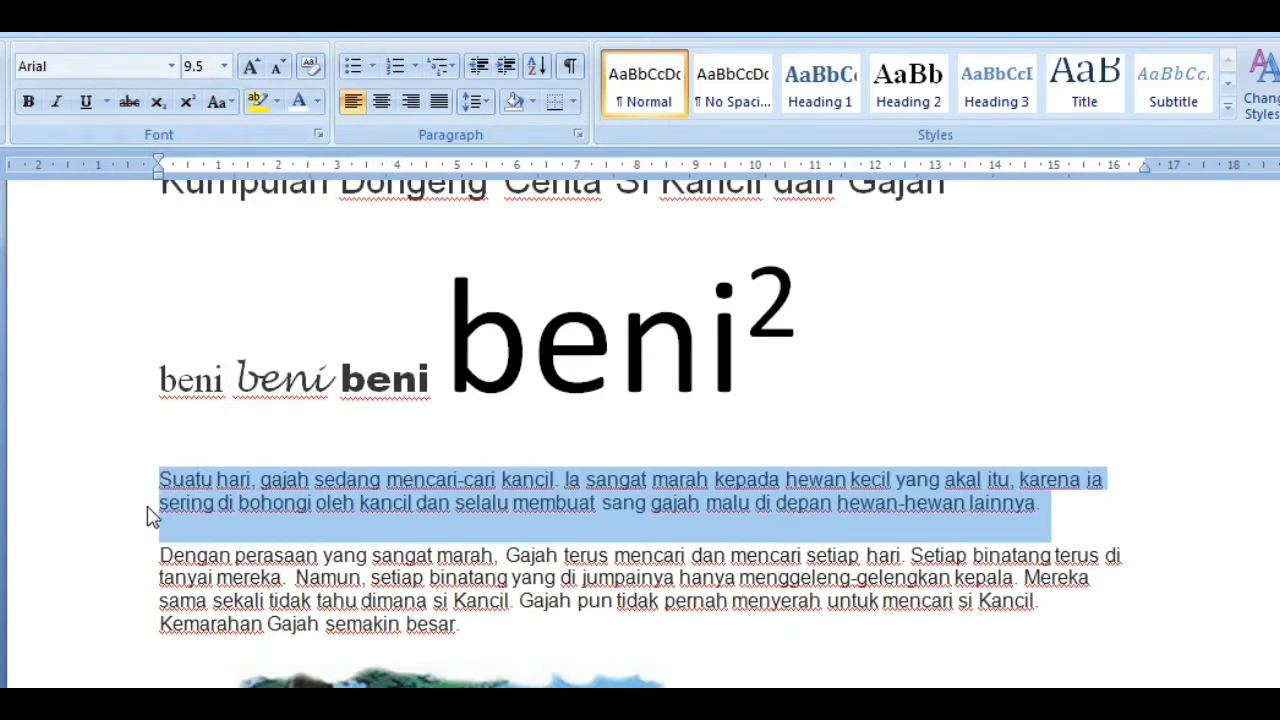
Capitalize each word of the first story paragraph.
click(272, 104)
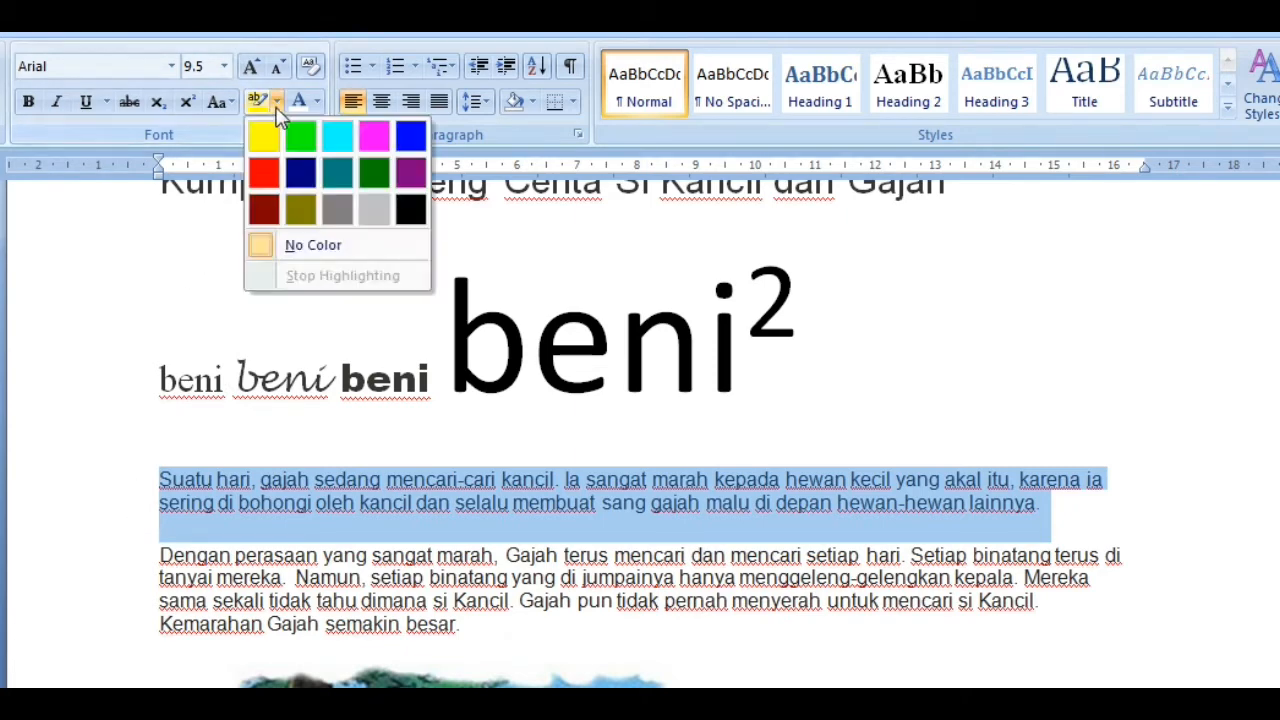
click(231, 103)
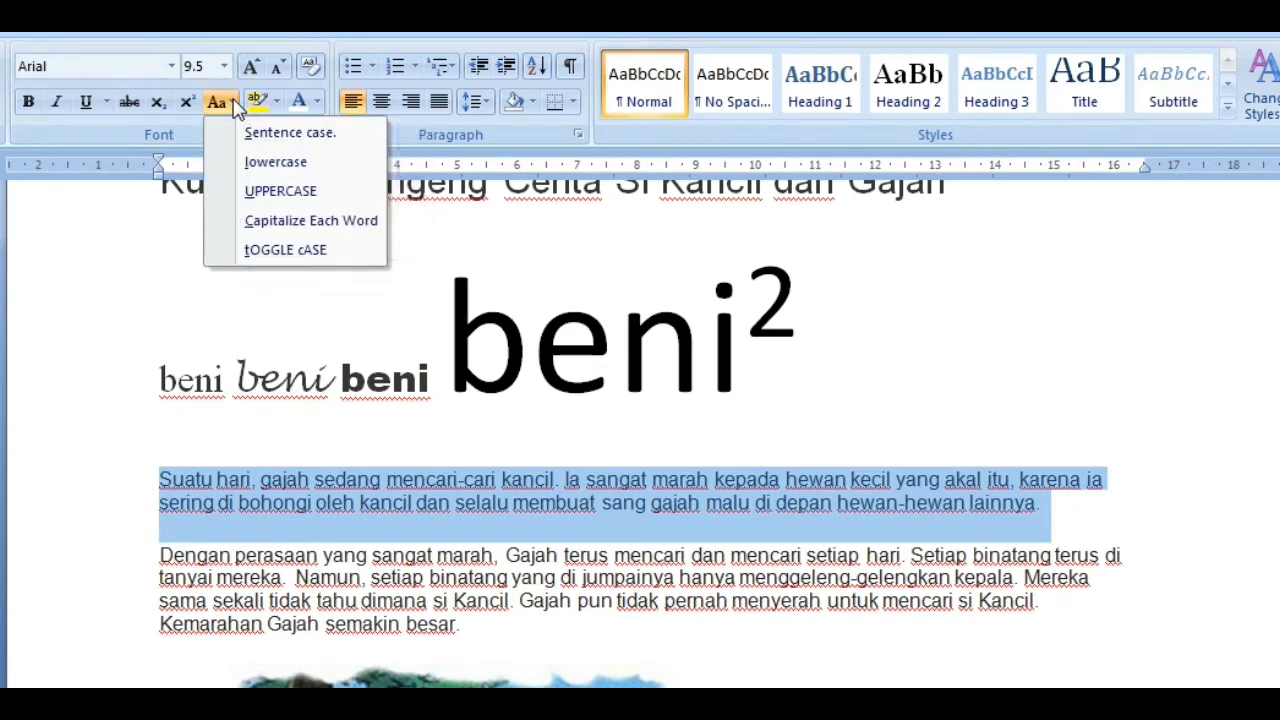
click(262, 221)
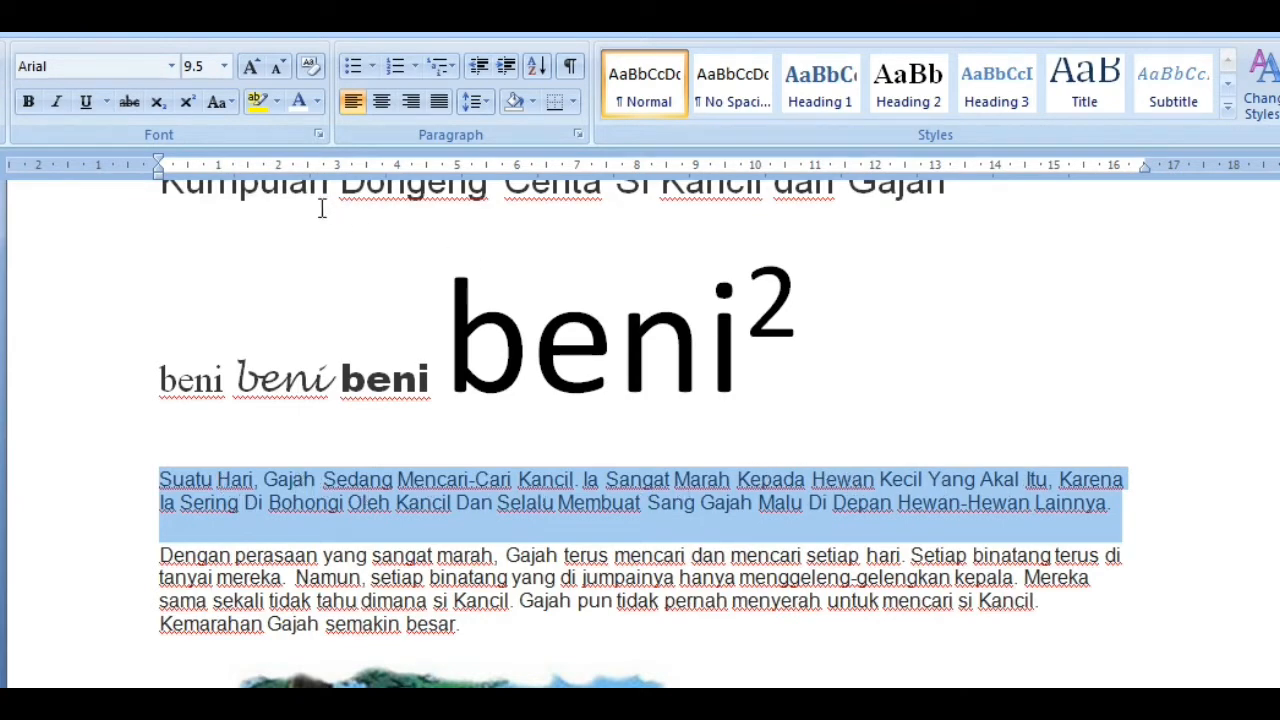
Apply toggle case to the first story paragraph, and return it to sentence case.
click(230, 108)
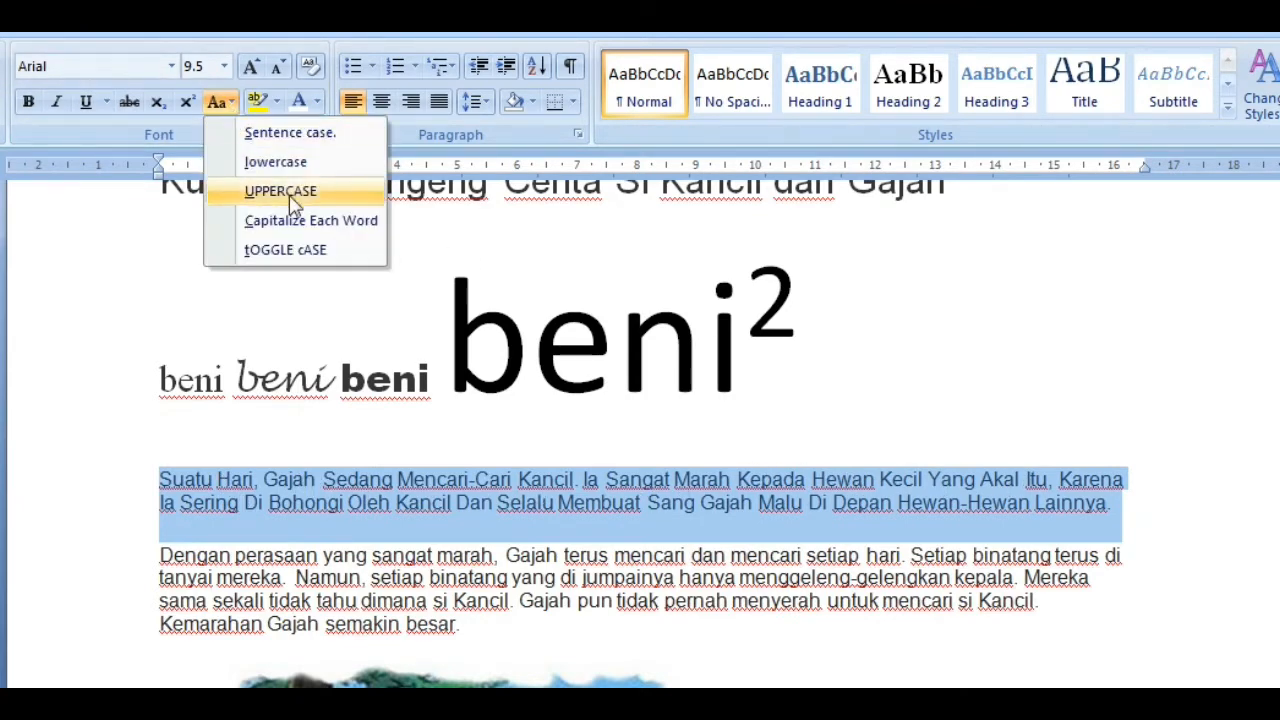
click(255, 249)
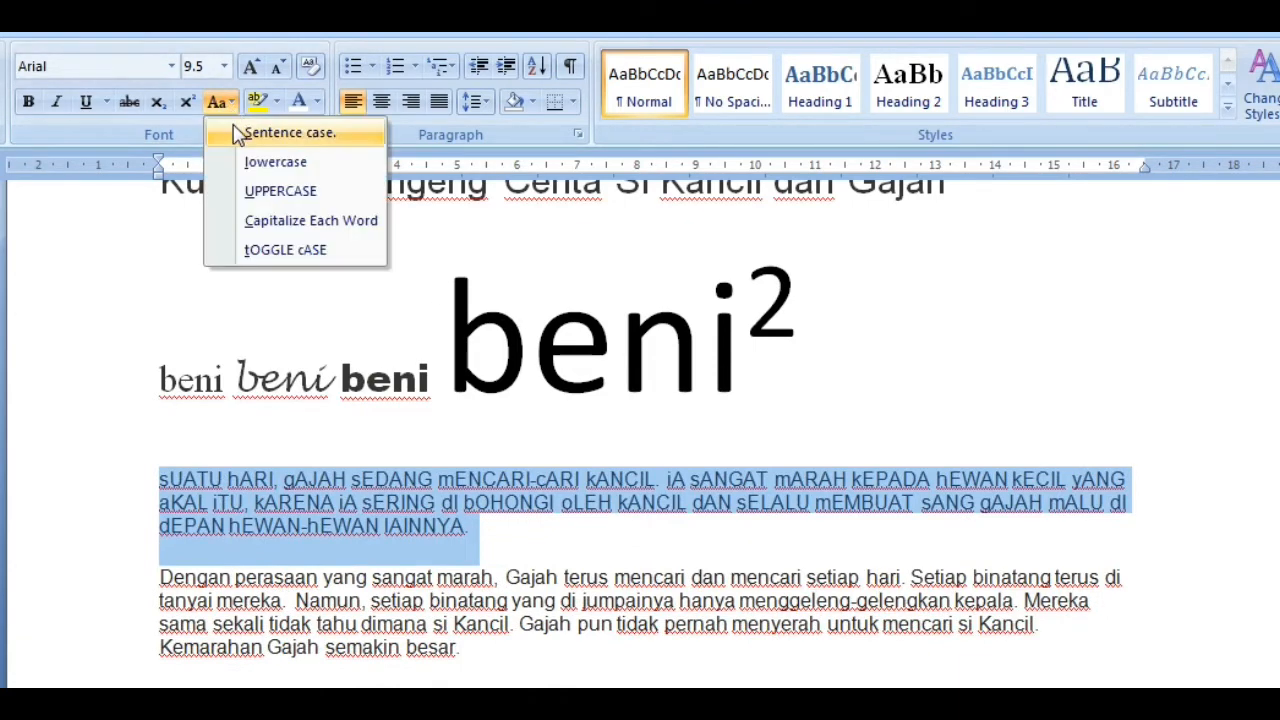
click(238, 135)
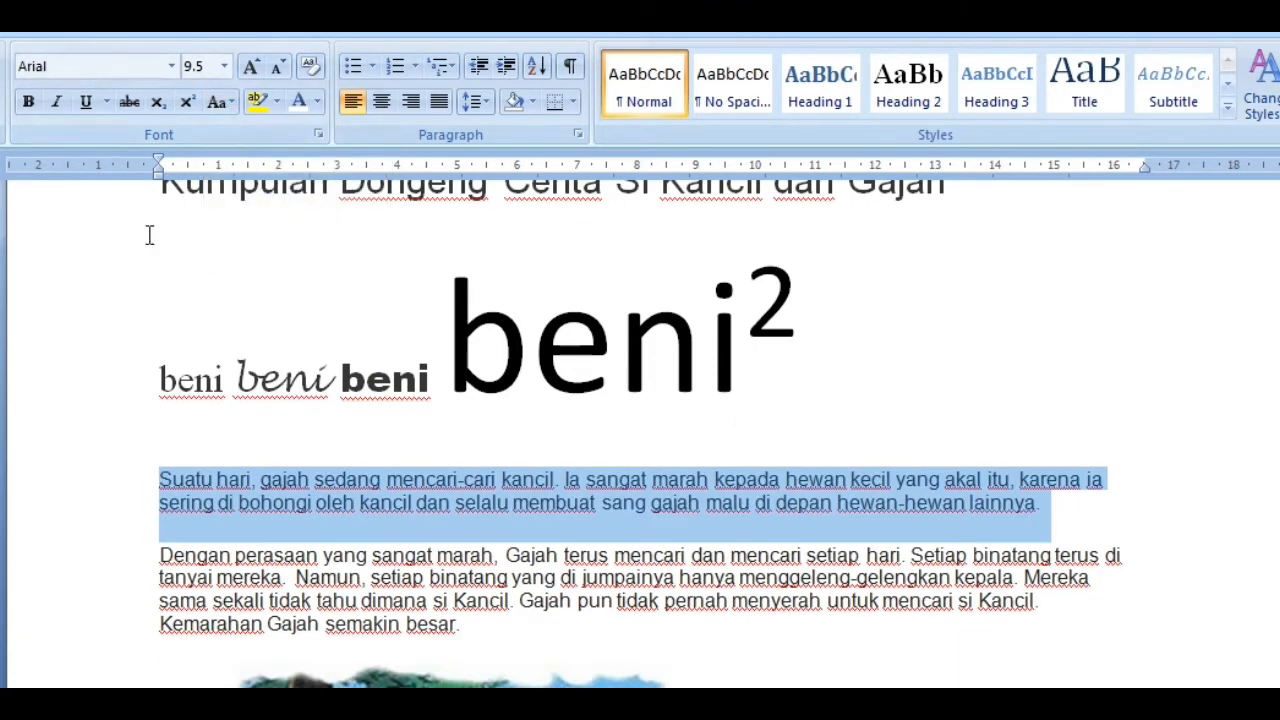
Highlight the first story paragraph in yellow, and recolour its highlight bright green.
click(257, 104)
click(277, 102)
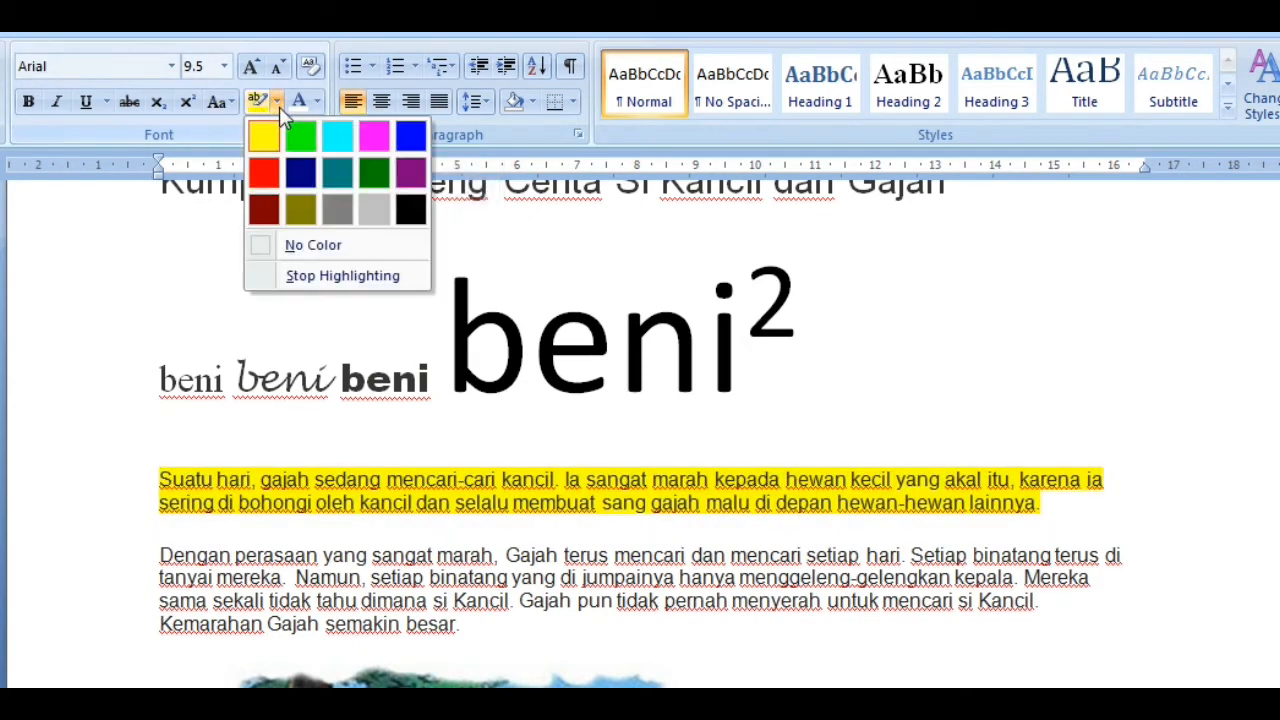
click(299, 140)
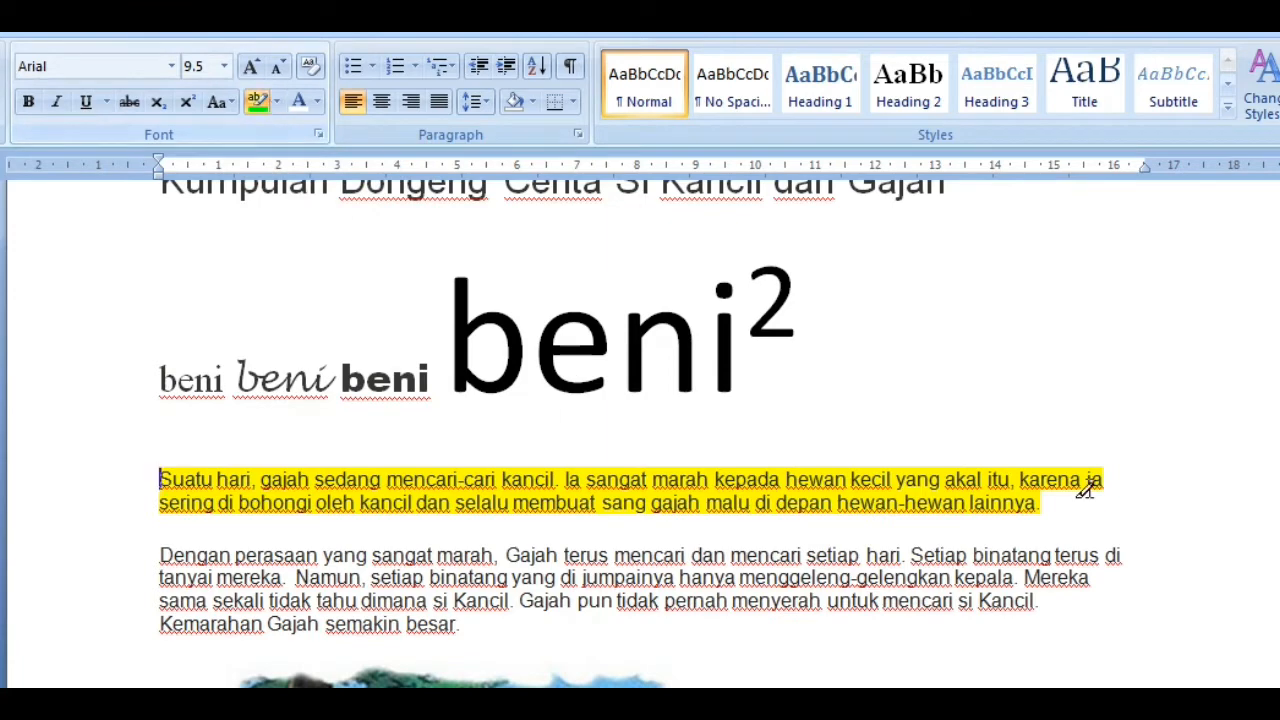
mouse_move(1066, 508)
mouse_down()
mouse_move(678, 482)
mouse_move(190, 480)
mouse_up()
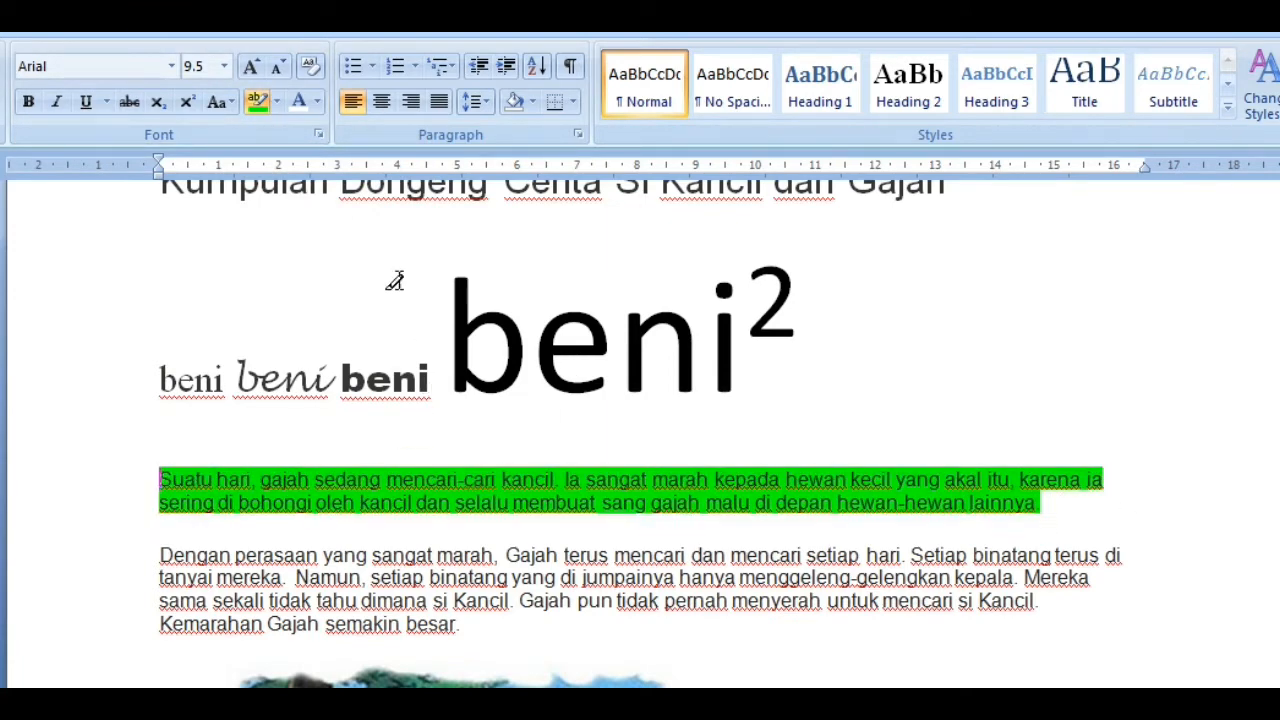
Try a dark blue highlight on the first story paragraph, and clear the paragraph's highlighting.
click(277, 102)
click(295, 146)
mouse_move(1070, 508)
mouse_down()
mouse_move(906, 491)
mouse_move(177, 480)
mouse_up()
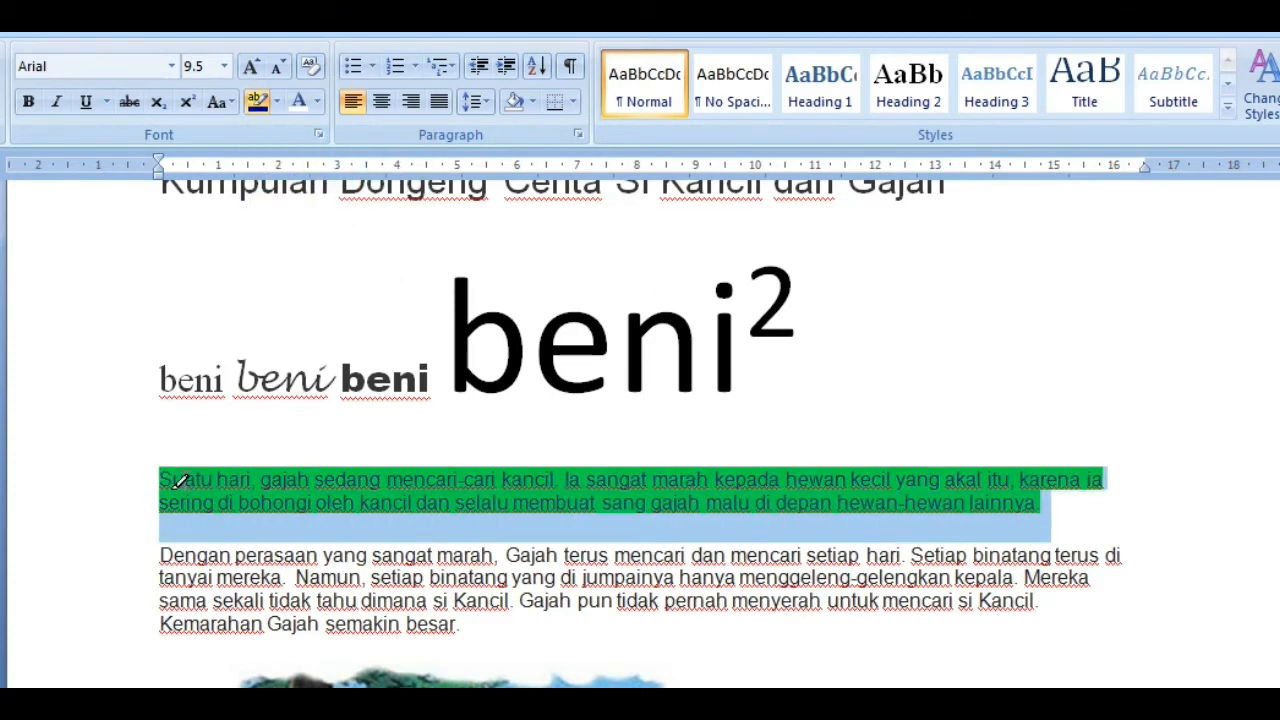
click(277, 102)
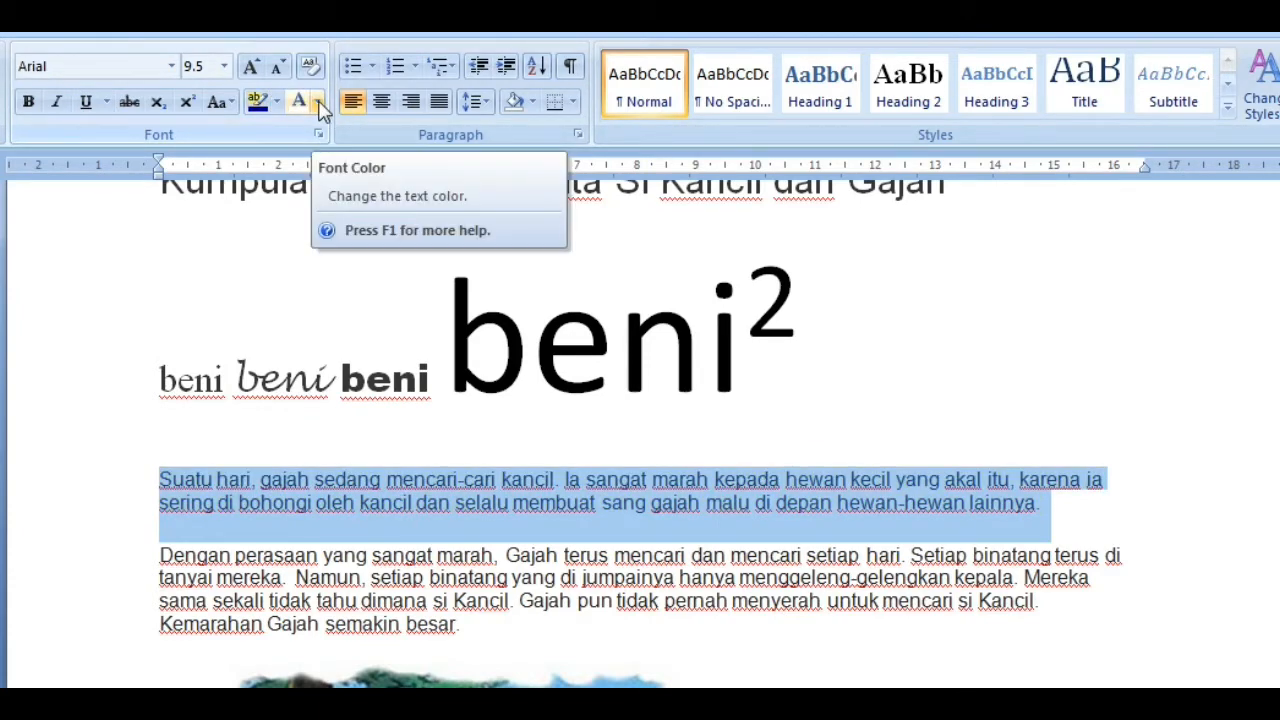
View the available font colours for the selected first story paragraph without applying one.
click(317, 102)
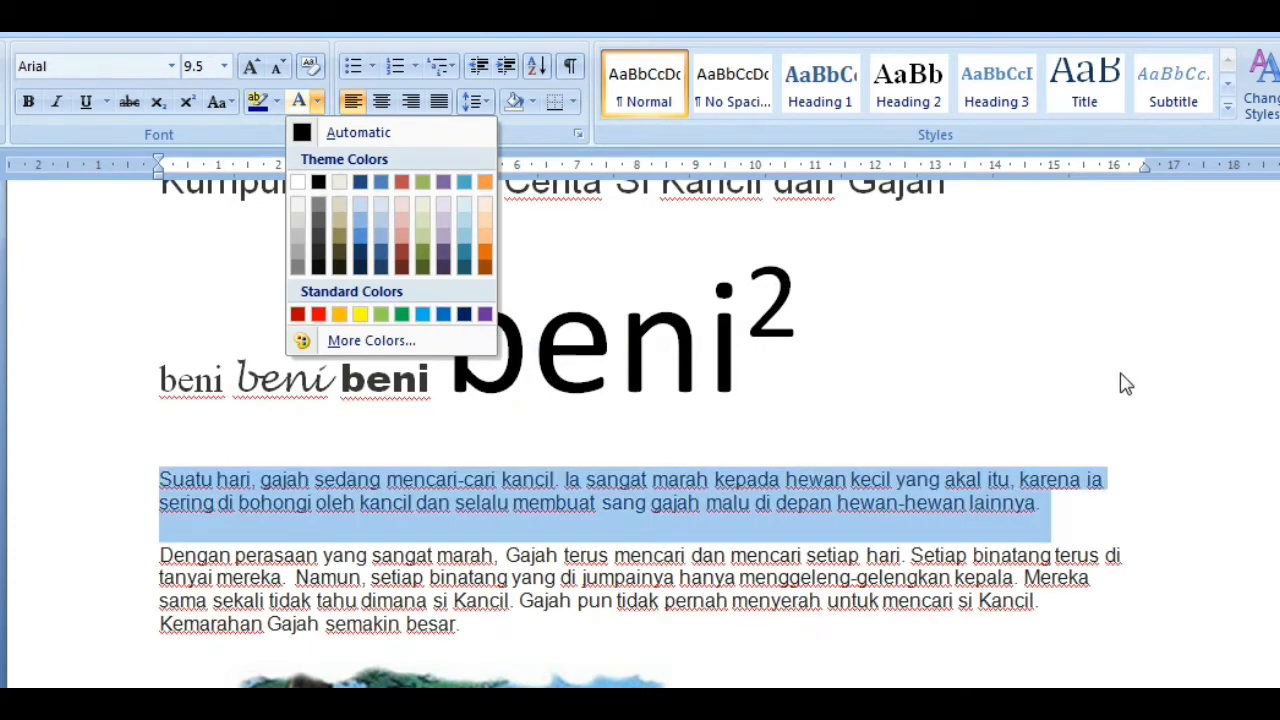
click(1121, 374)
Add a bulleted list with the items satu, dua and tiga on a new line below the first story paragraph.
click(1121, 515)
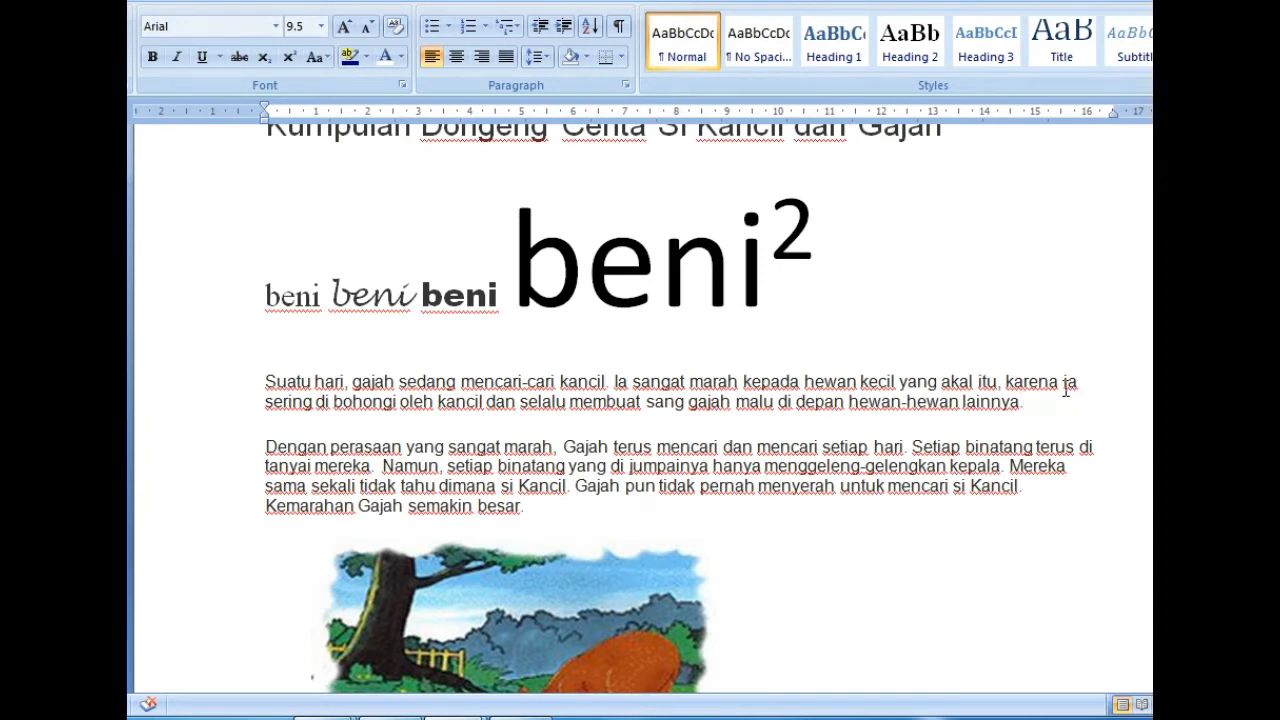
key(Return)
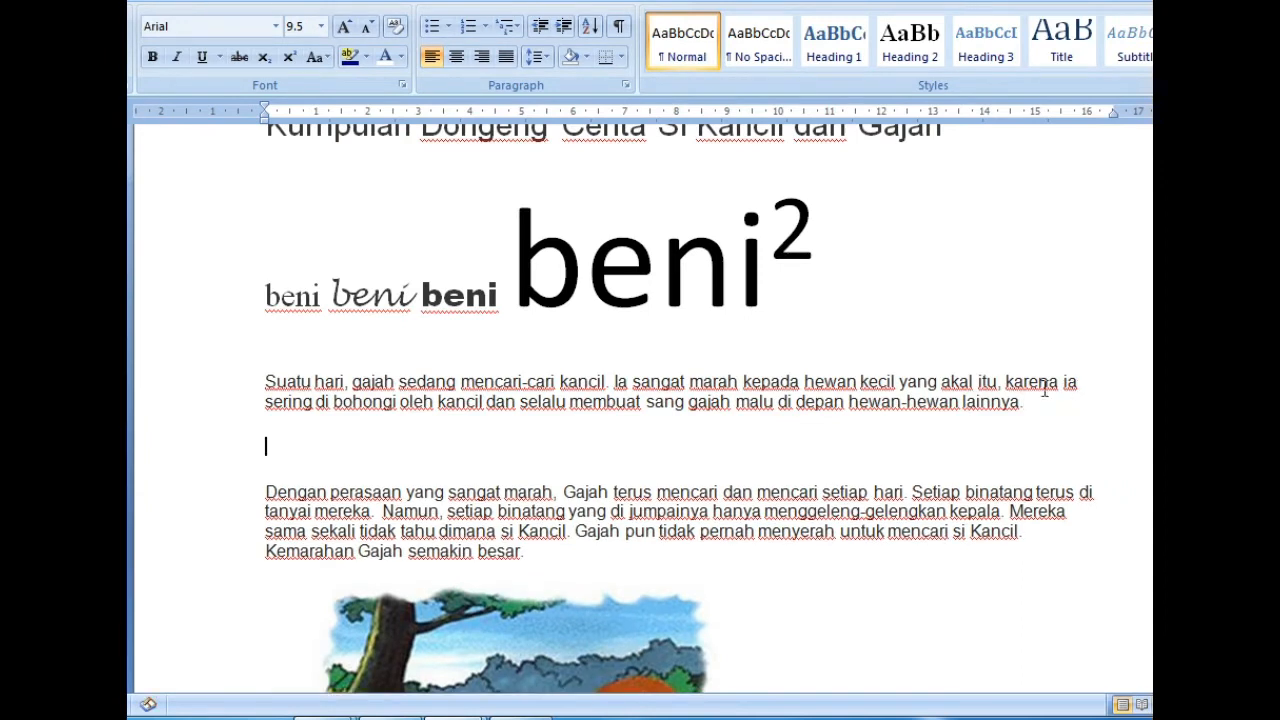
click(432, 27)
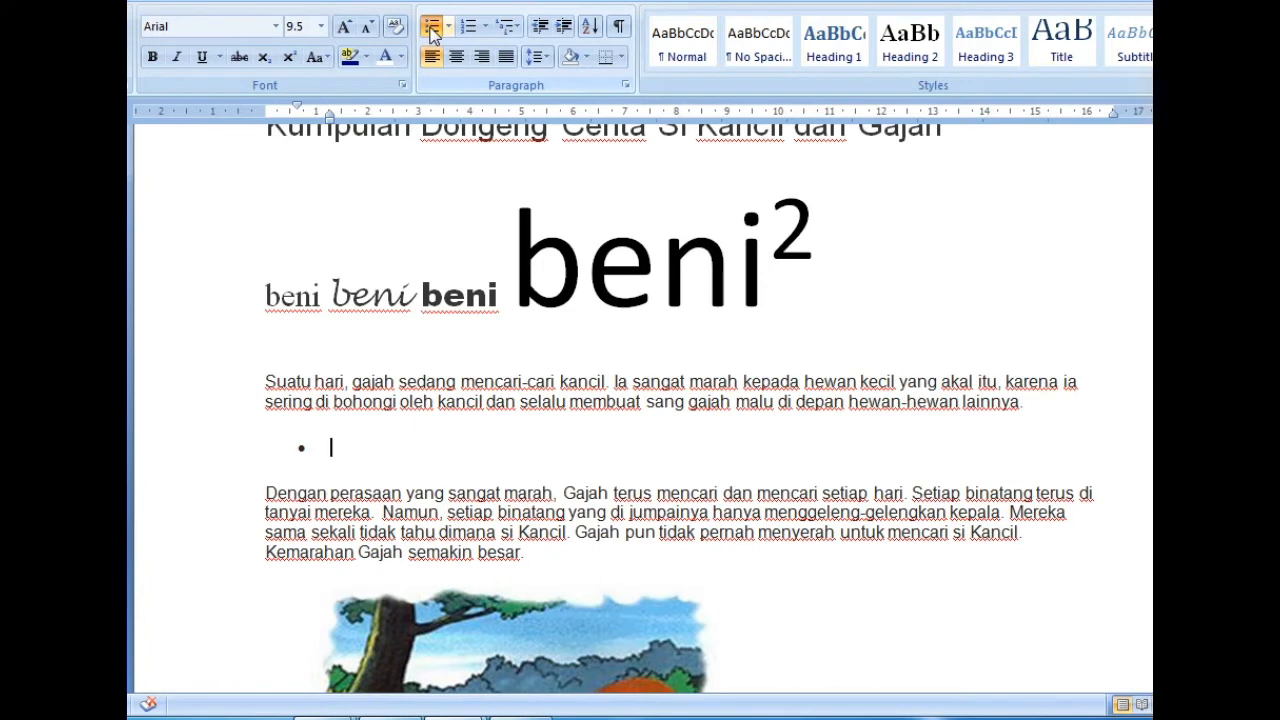
text(satu)
key(Return)
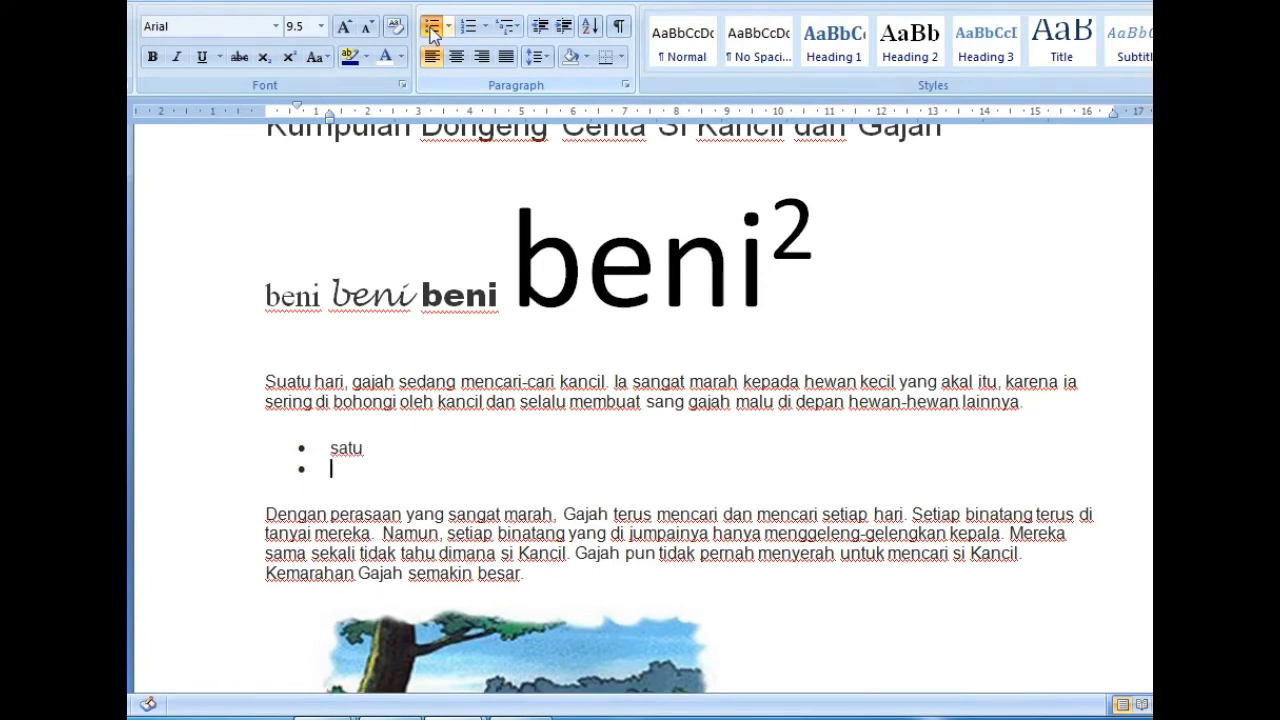
text(dua)
key(Return)
text(3)
key(BackSpace)
text(t)
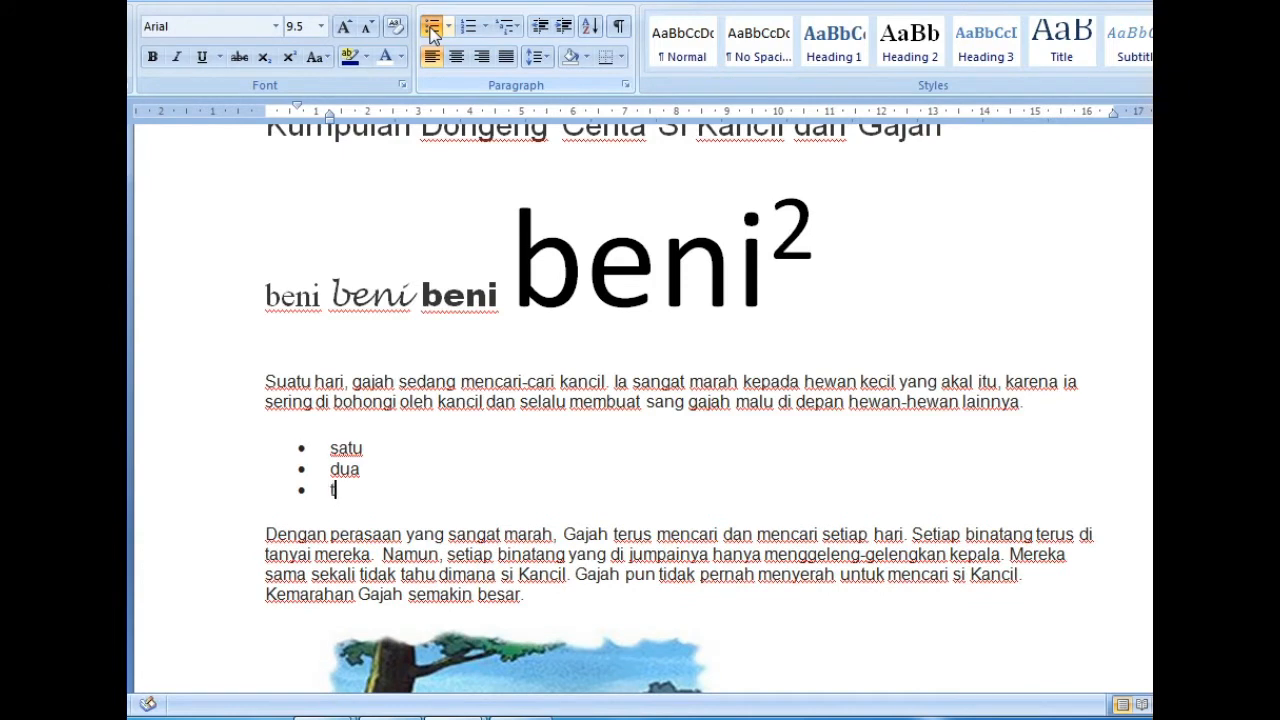
text(iga)
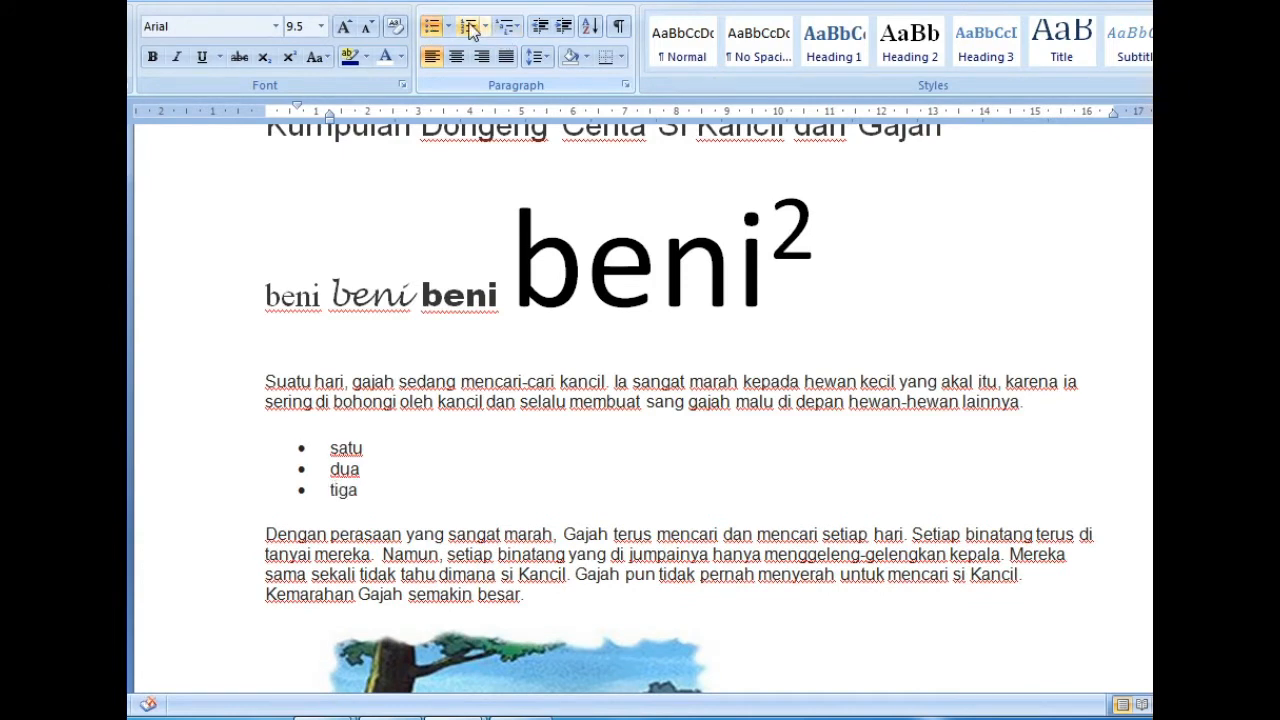
Add a numbered list with the items pisang, apel and mangga below the bulleted item tiga.
key(Return)
key(BackSpace)
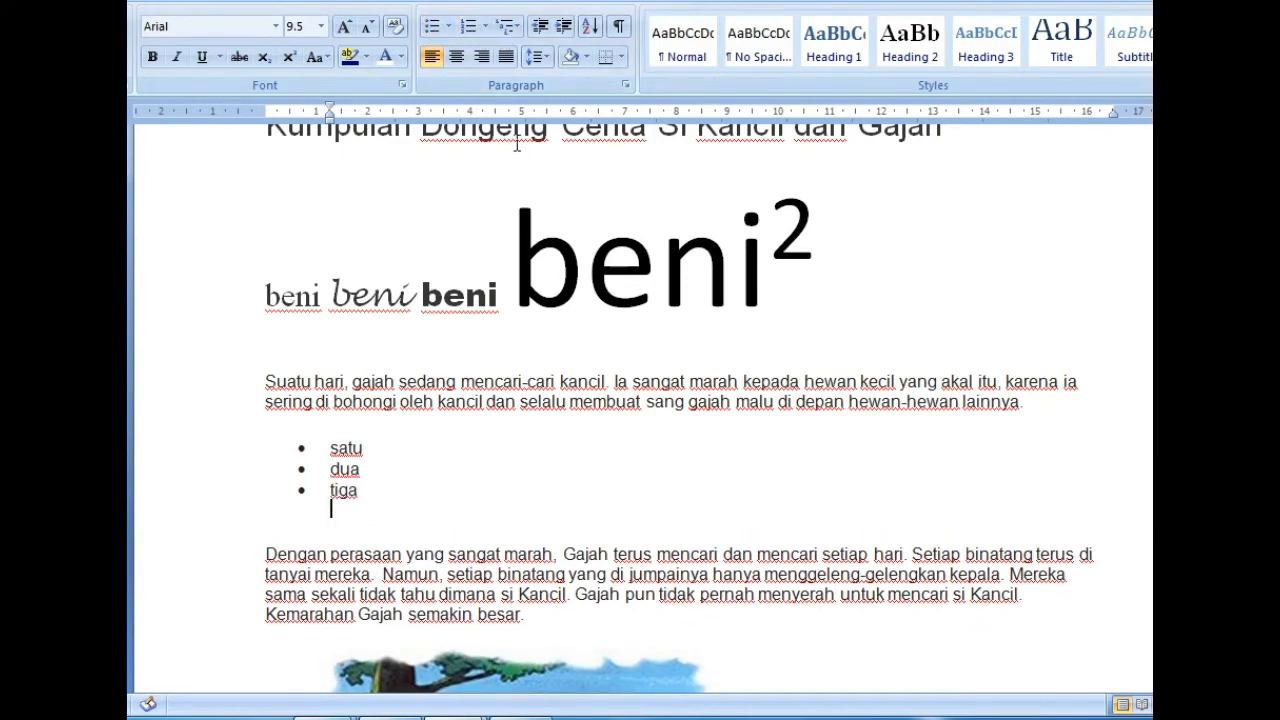
click(466, 28)
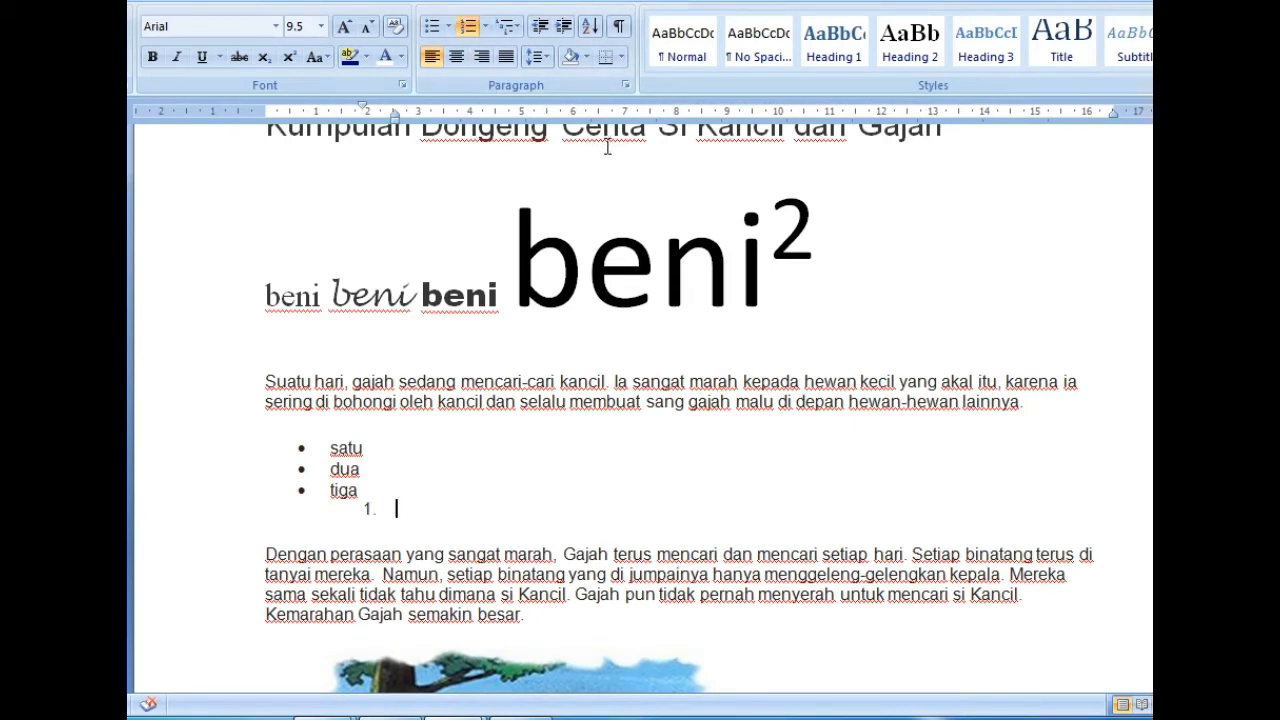
text(pisang)
key(Return)
text(apel)
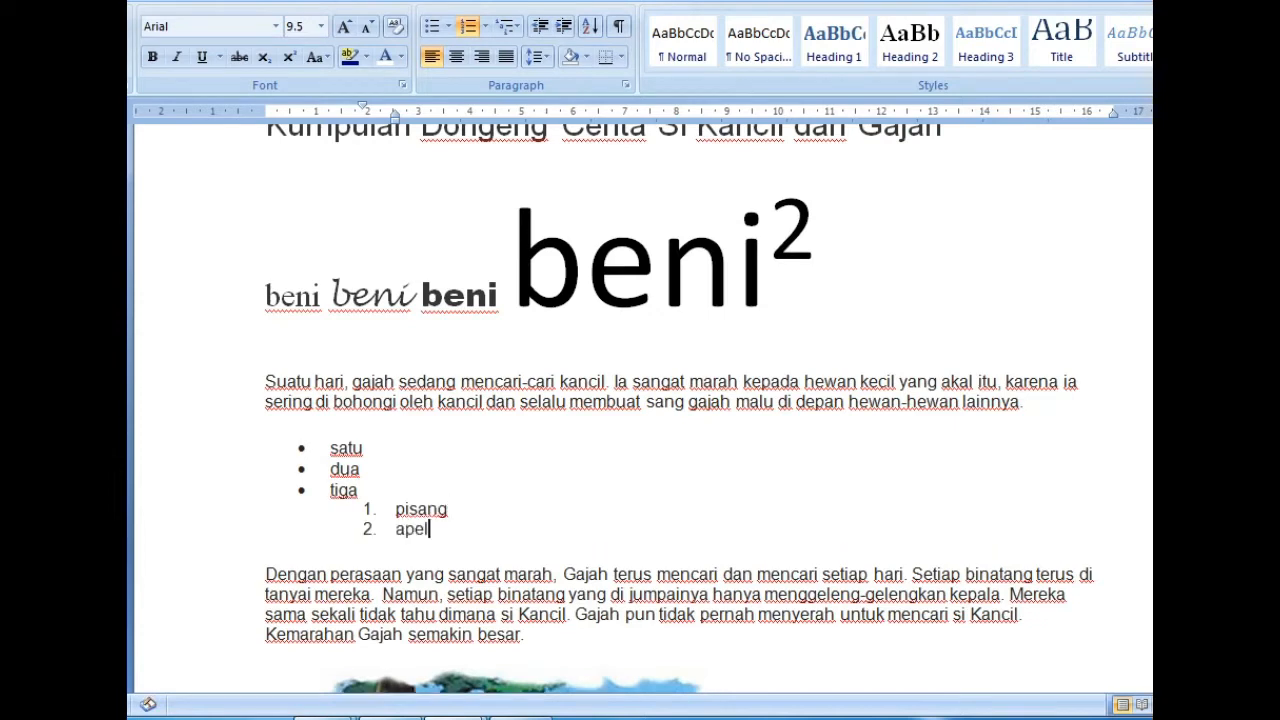
key(Return)
text(mangga)
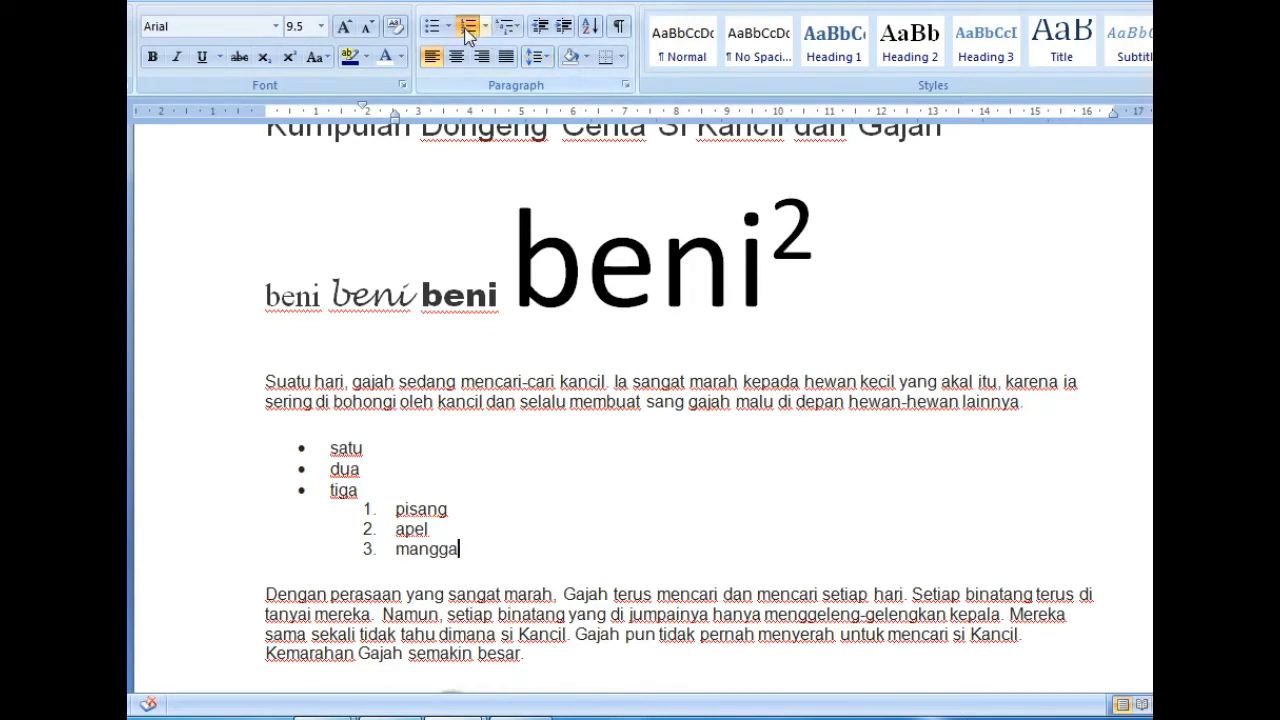
Add an unnumbered line below mangga, and view the multilevel list styles without applying one.
key(Return)
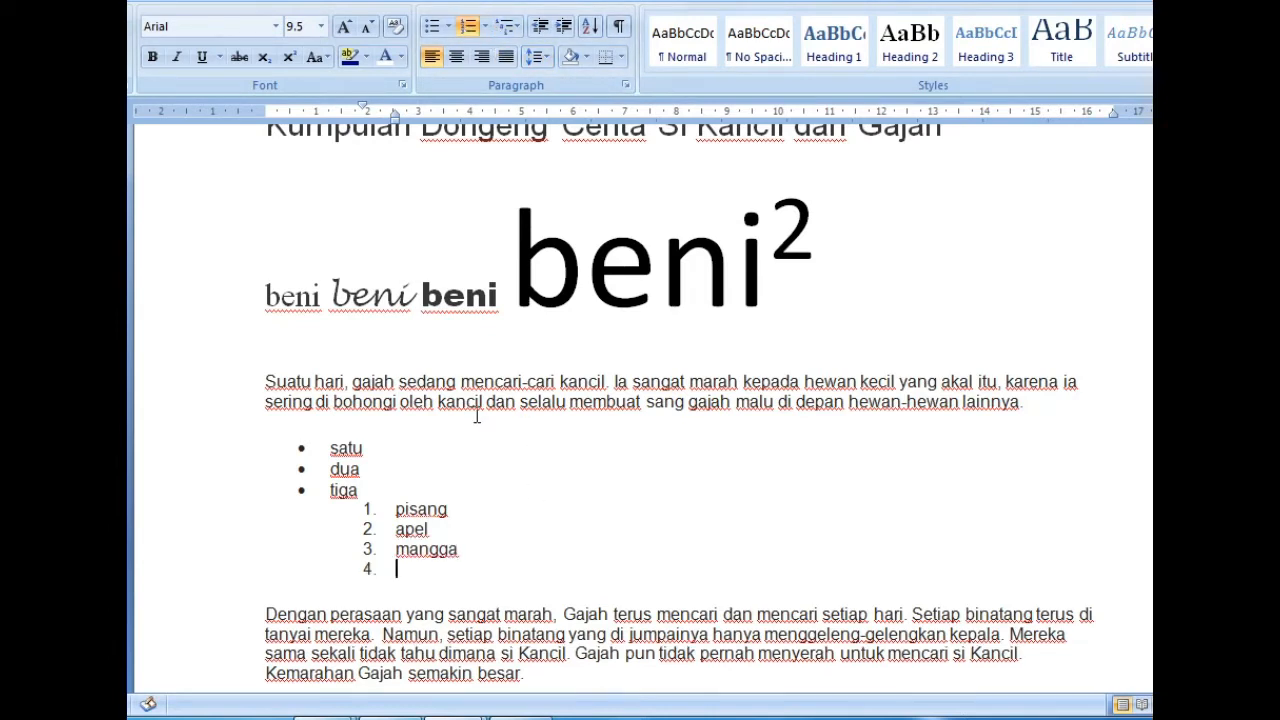
key(BackSpace)
click(505, 26)
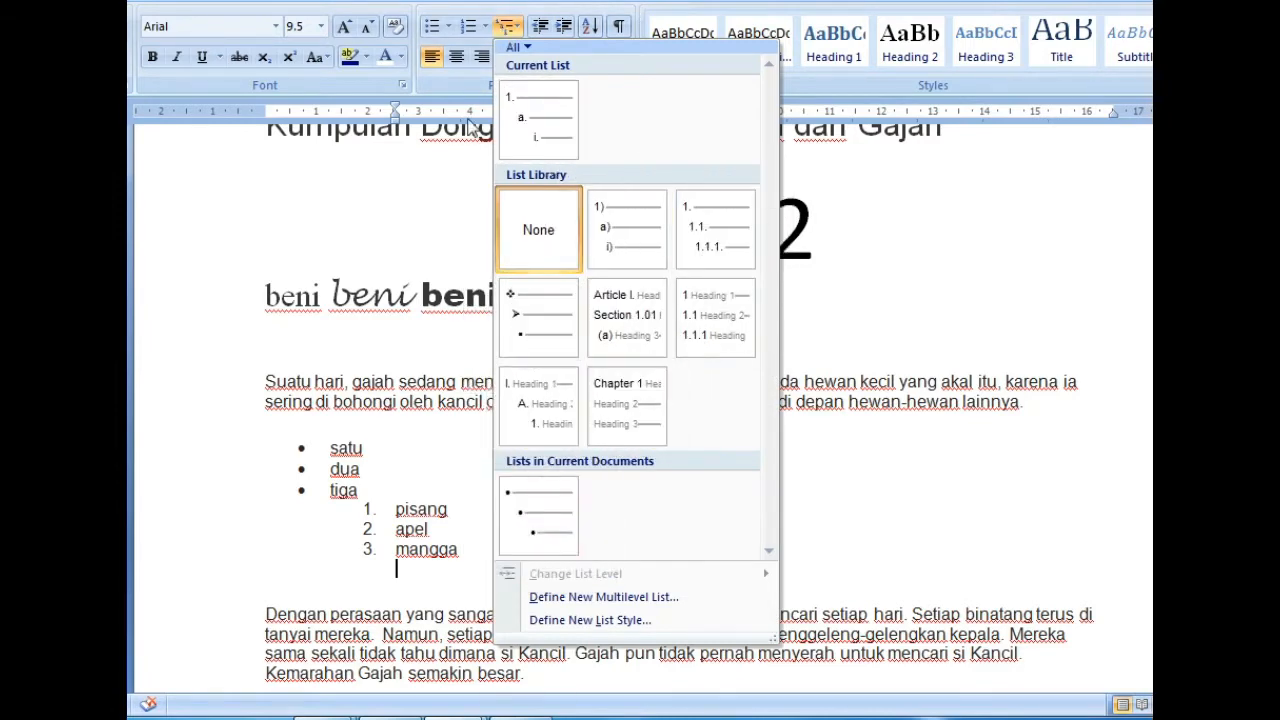
click(505, 26)
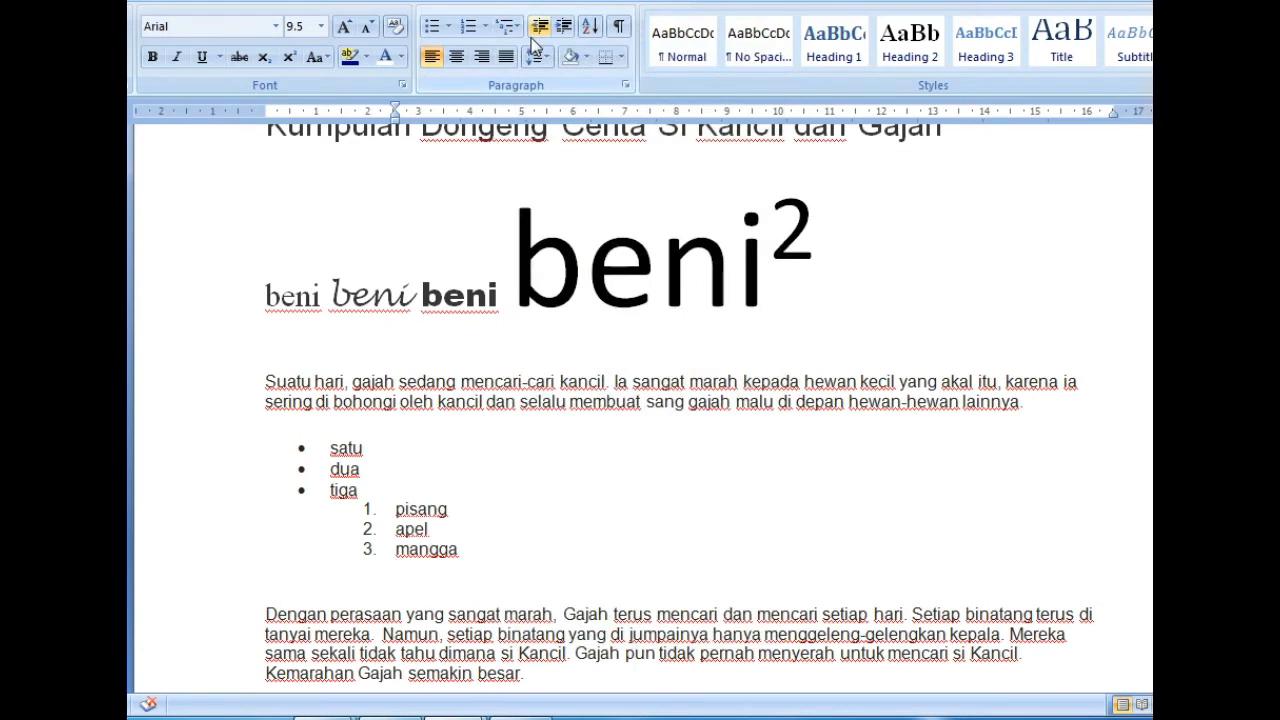
Decrease the new line's indent to the page margin and enter the word komputer on it.
click(538, 42)
click(538, 42)
text(ben)
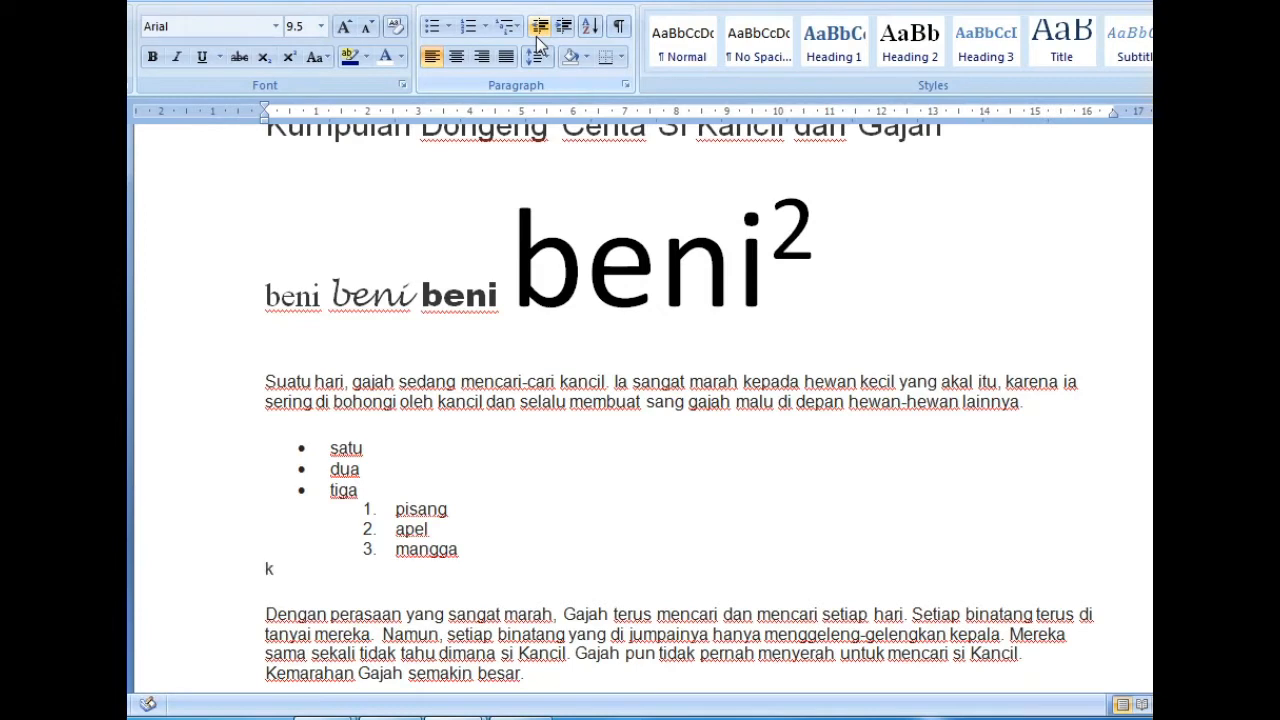
text(omputer)
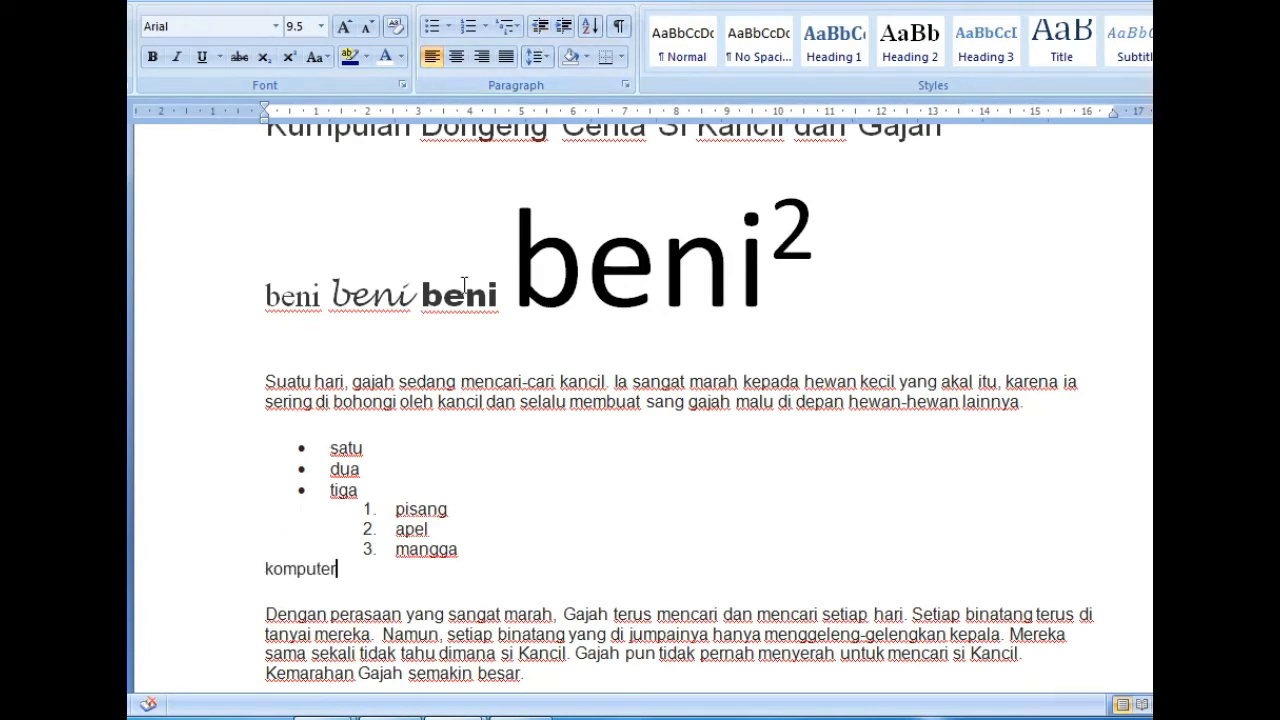
Increase the indent of the komputer line by several levels, and decrease it back to the page margin.
click(564, 27)
click(564, 27)
click(564, 27)
click(564, 27)
click(564, 27)
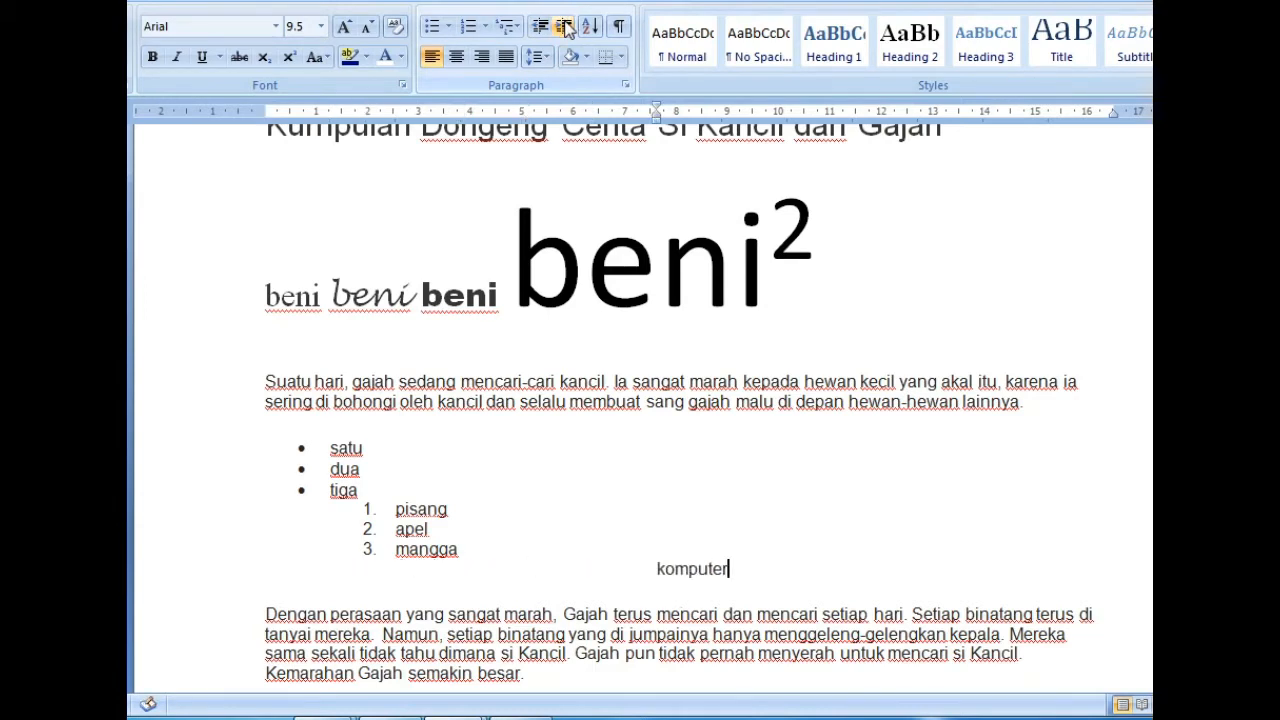
click(540, 28)
click(540, 28)
click(540, 28)
click(540, 28)
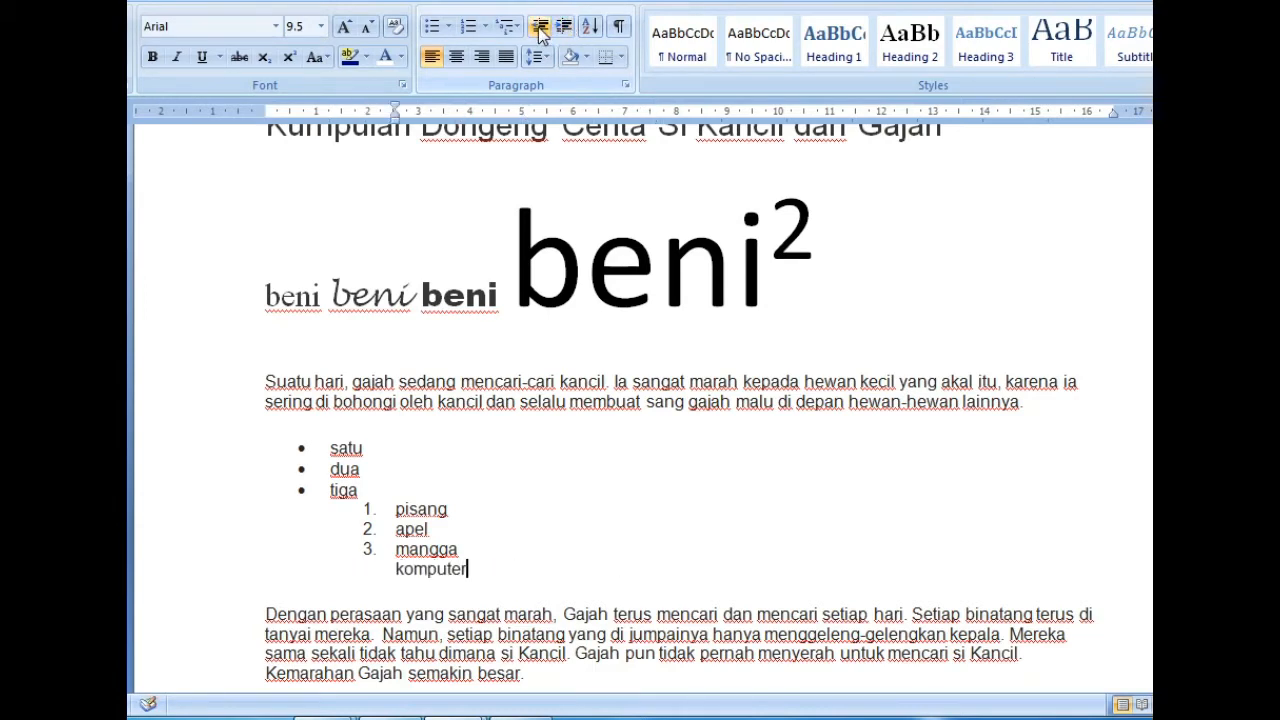
click(540, 28)
click(540, 28)
click(540, 28)
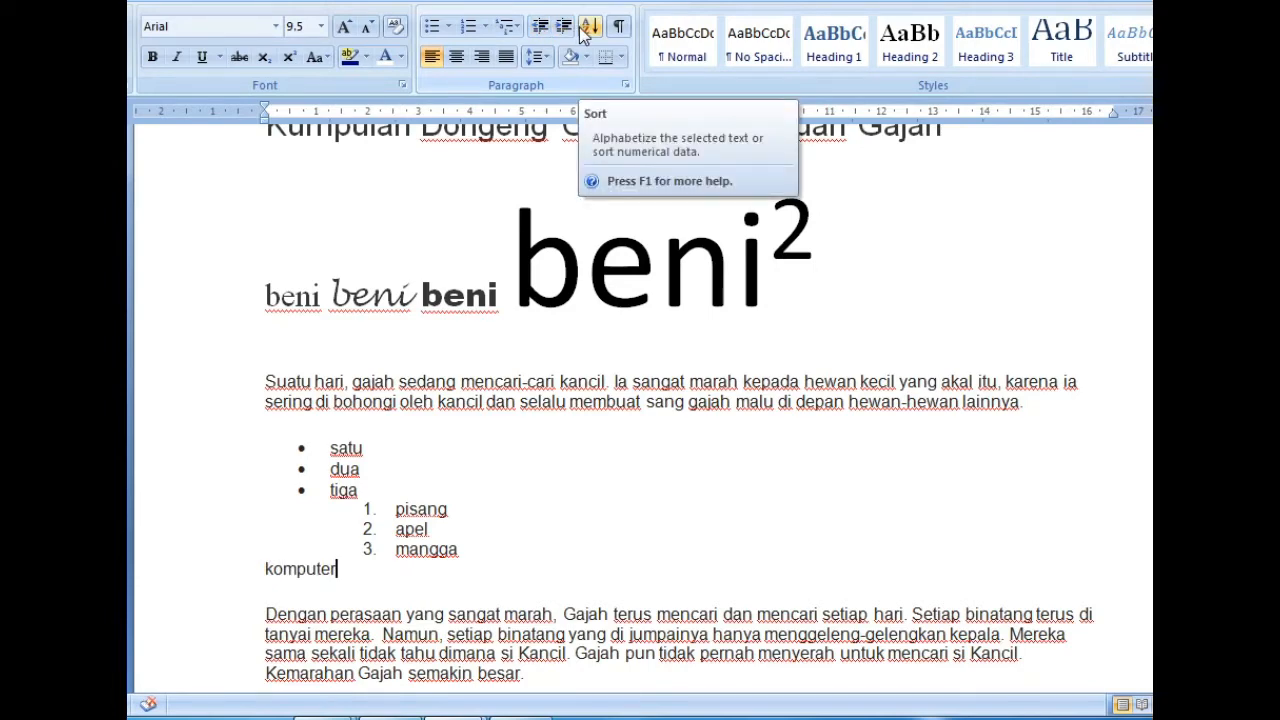
View the Sort Text options, including the Sort by choices, and close them without sorting.
click(587, 27)
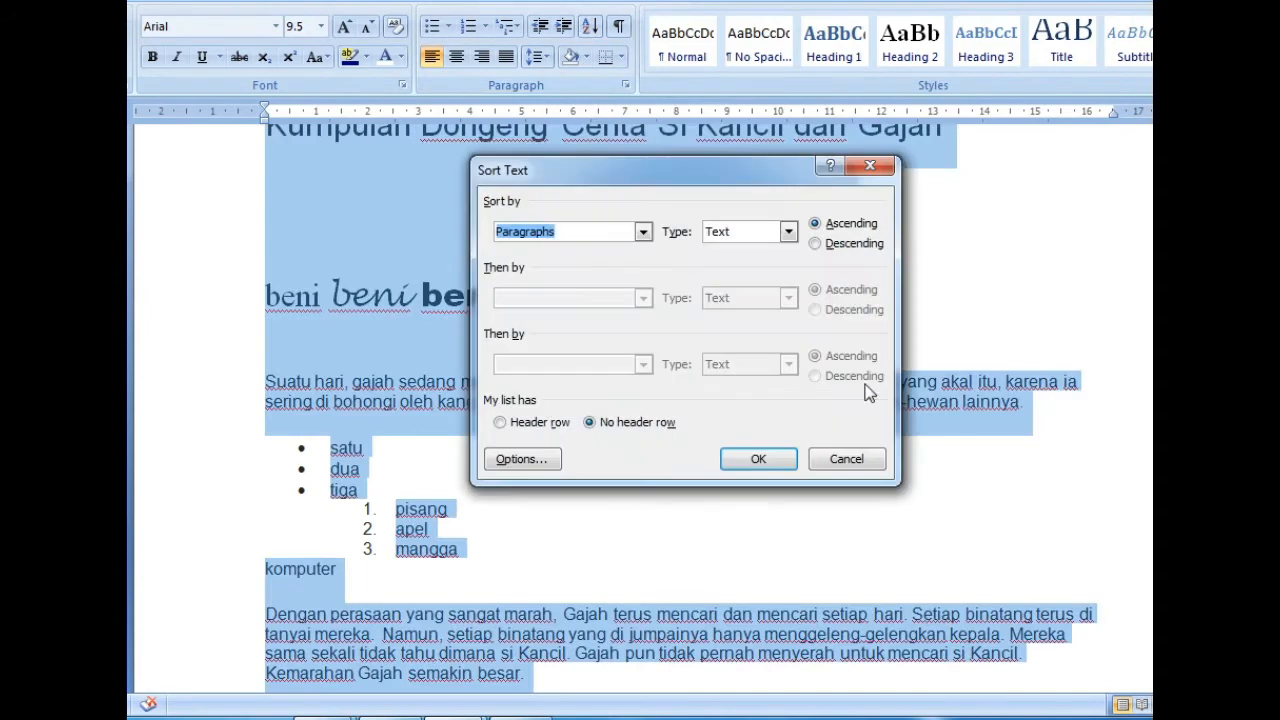
click(642, 232)
click(874, 464)
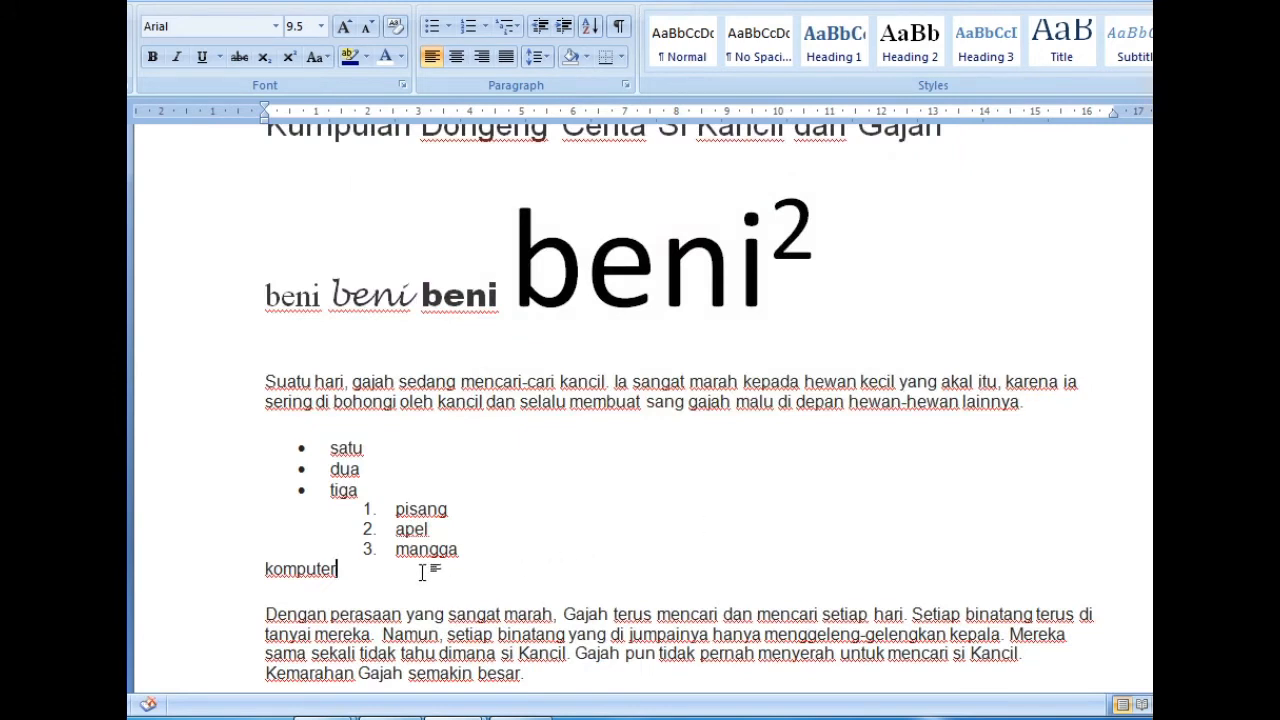
Center the komputer line and replace its text with kelas komputer.
click(455, 57)
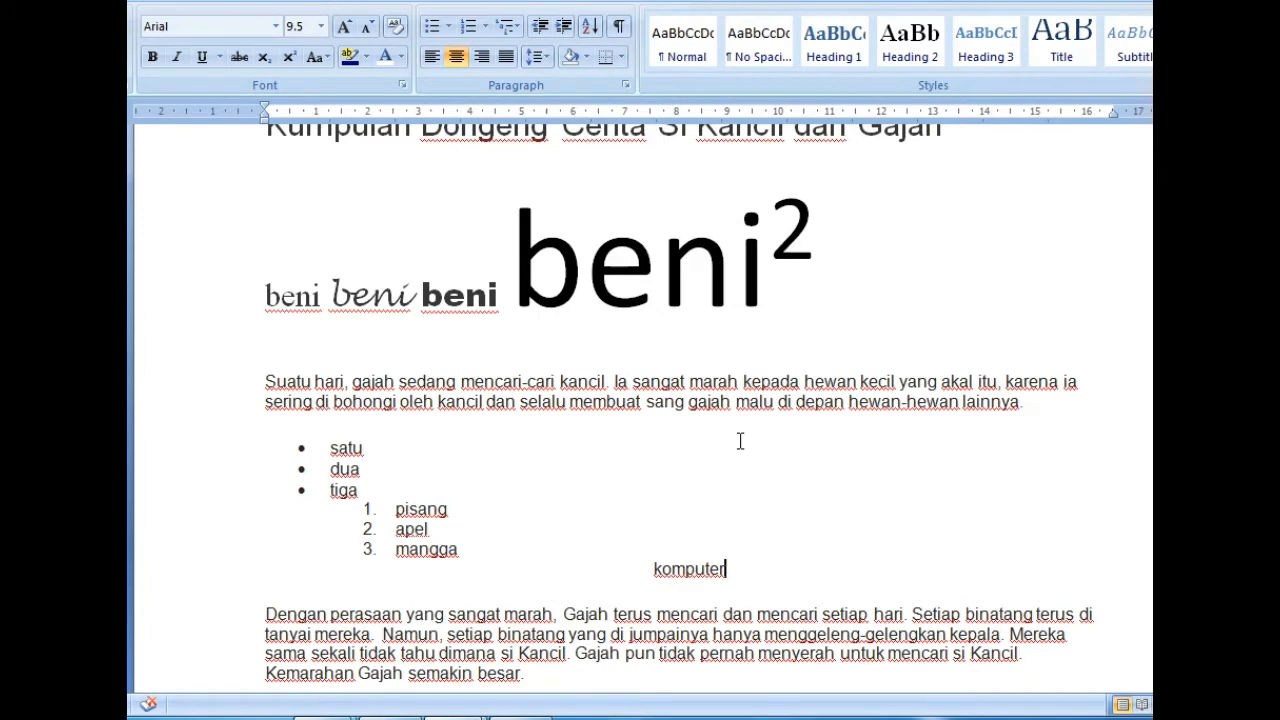
key(BackSpace)
key(BackSpace)
key(BackSpace)
key(BackSpace)
key(BackSpace)
key(BackSpace)
key(BackSpace)
key(BackSpace)
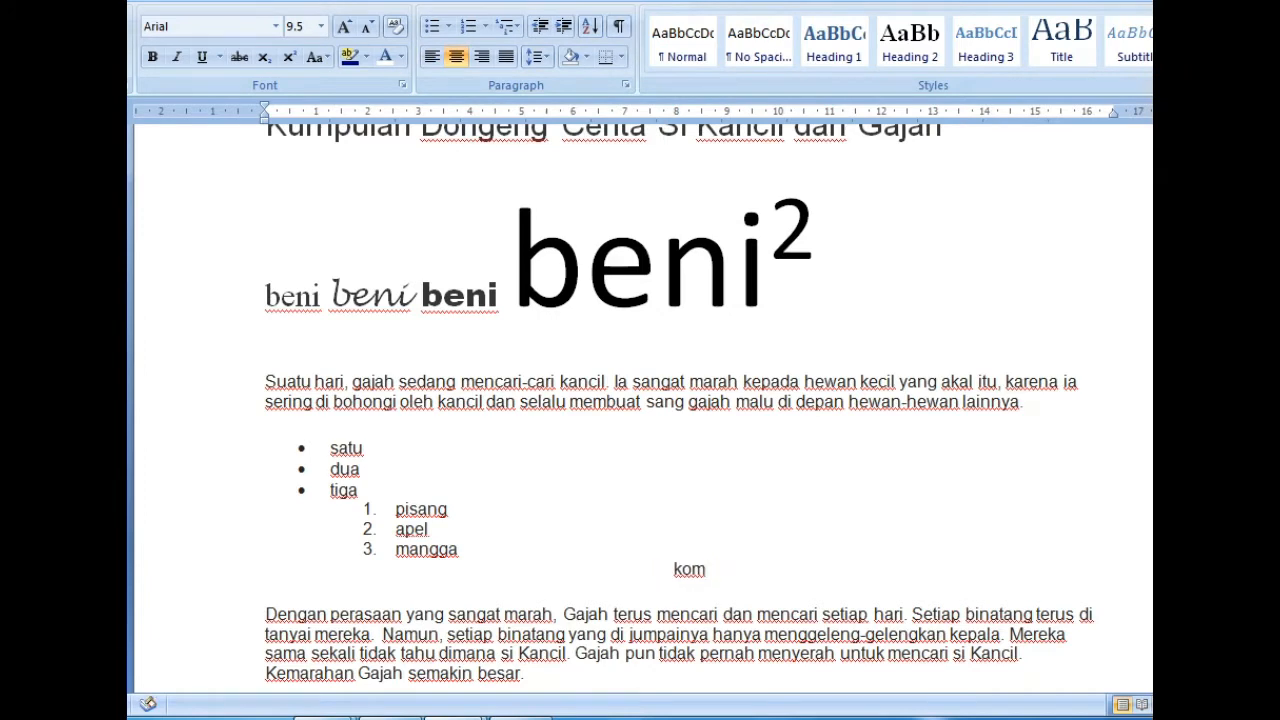
text(kelas komputer)
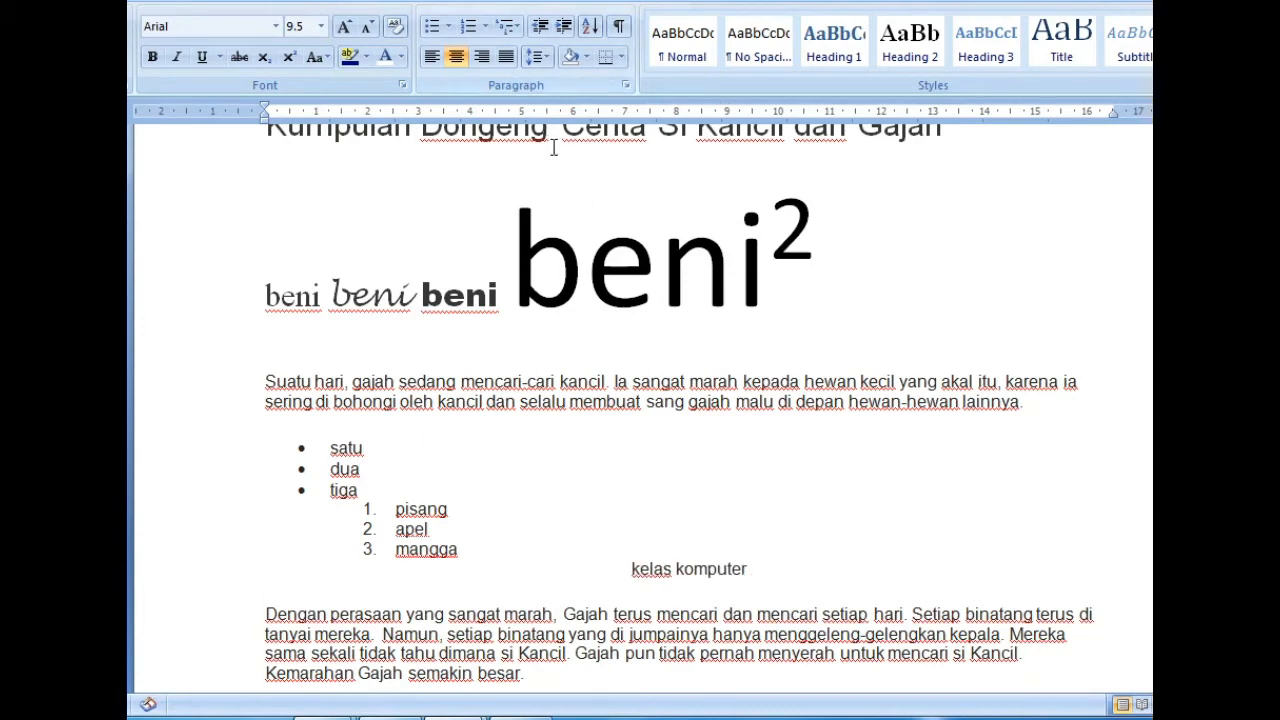
Delete the centered text, align the empty line right, and enter kelas komputer on it again.
key(BackSpace)
key(BackSpace)
key(BackSpace)
key(BackSpace)
key(BackSpace)
key(BackSpace)
key(BackSpace)
key(BackSpace)
key(BackSpace)
key(BackSpace)
key(BackSpace)
key(BackSpace)
key(BackSpace)
key(BackSpace)
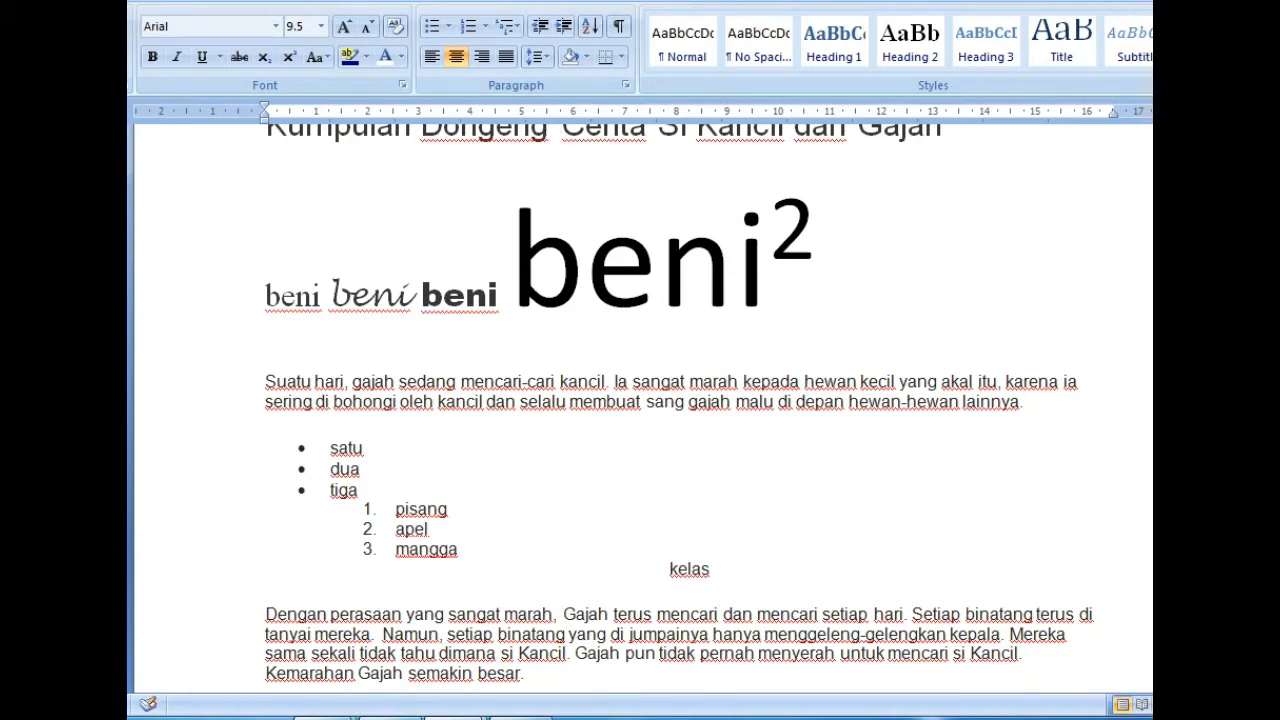
click(482, 57)
text(ke)
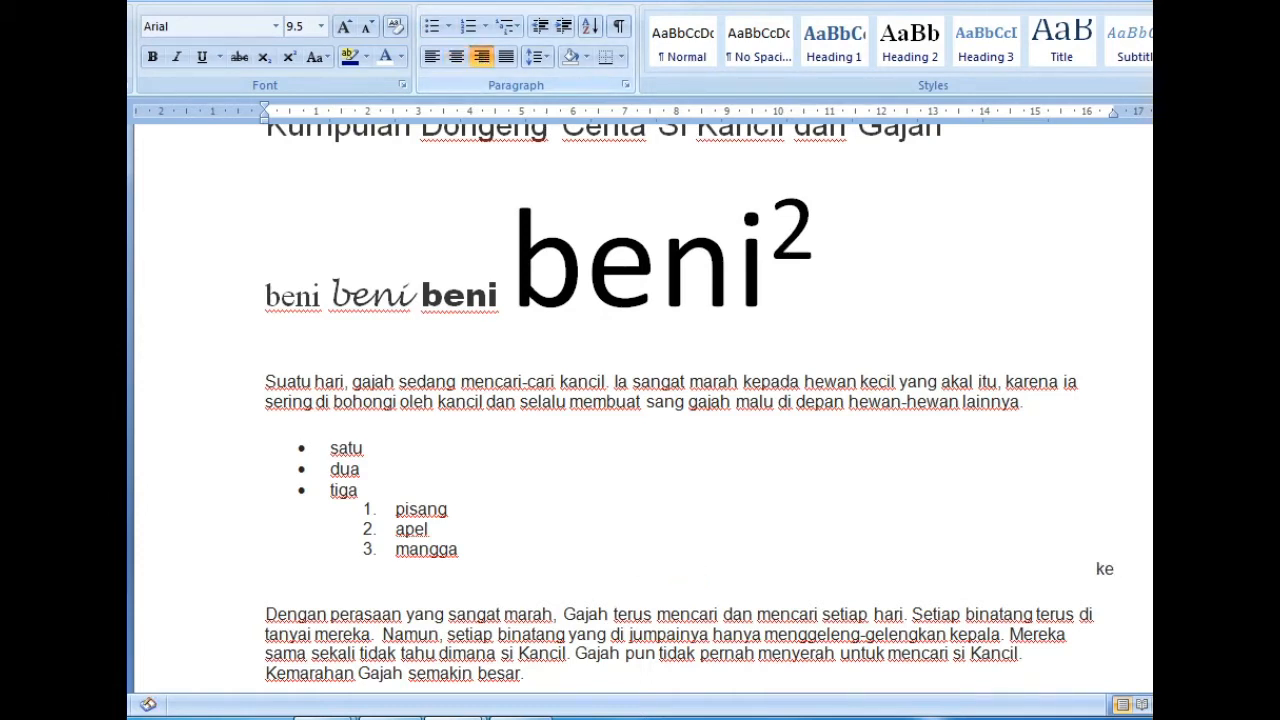
text(las komputer)
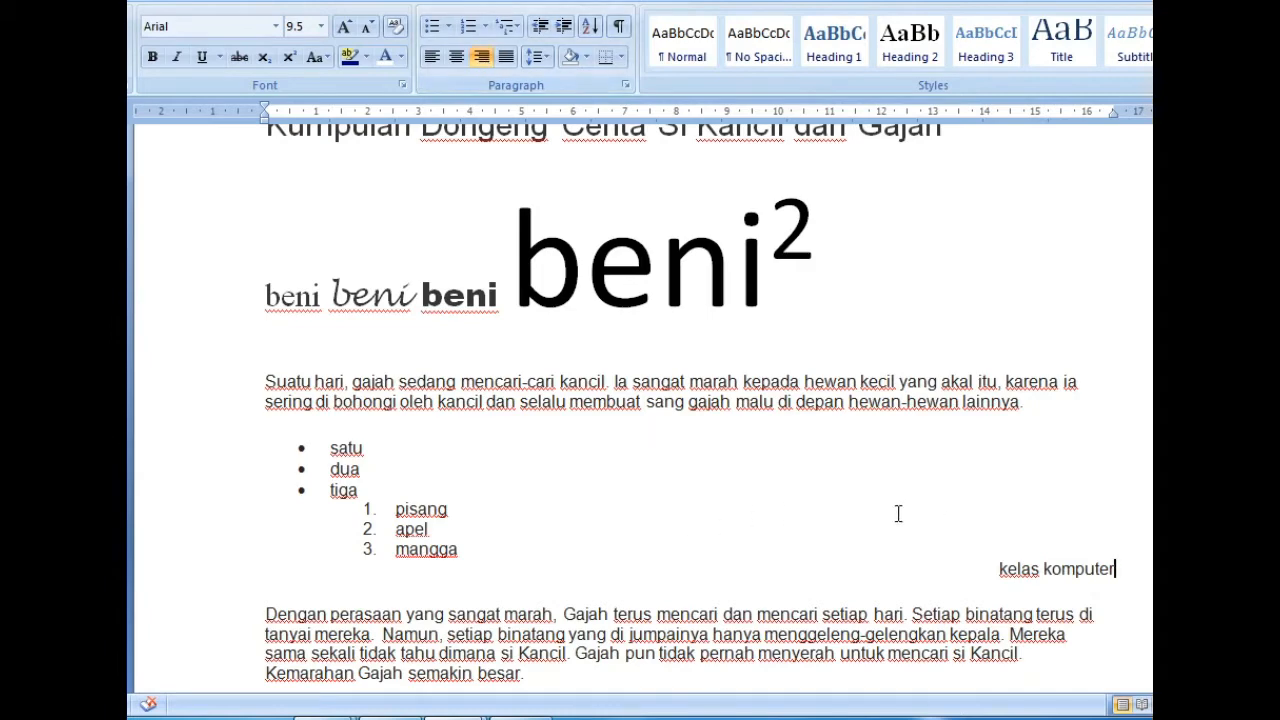
Center the kelas komputer line, and set it to left alignment.
click(452, 57)
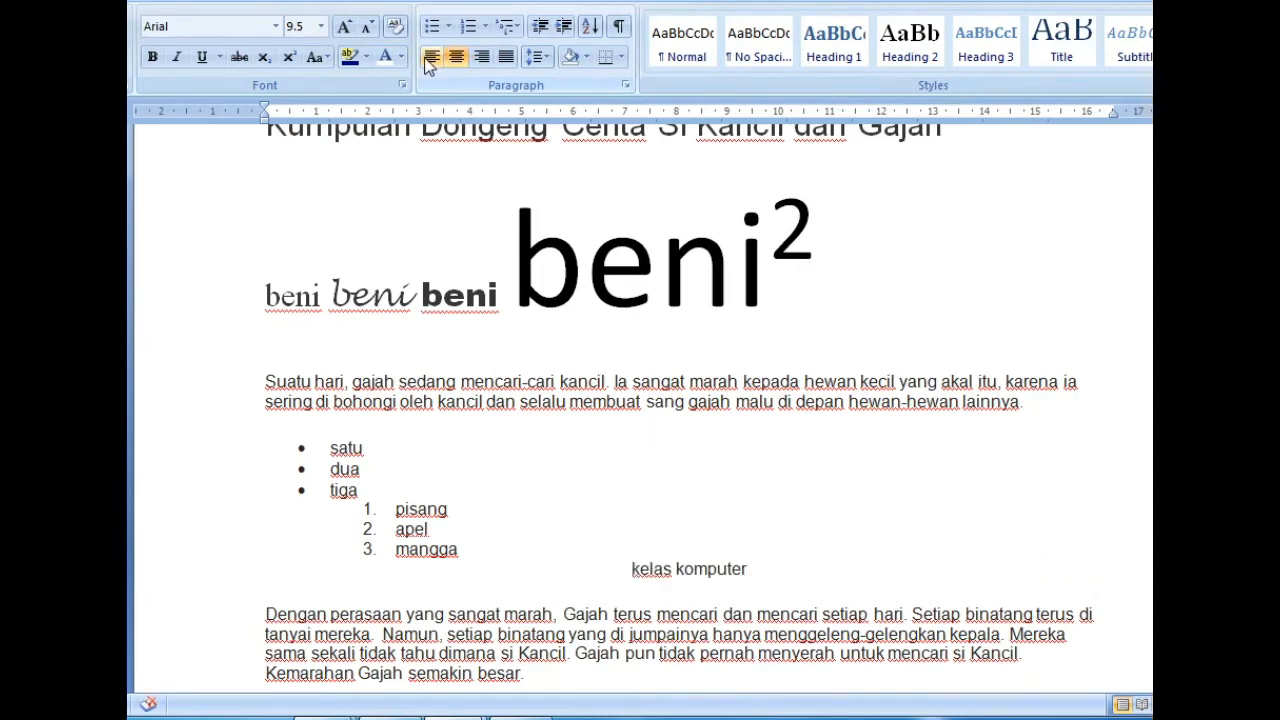
click(430, 58)
Justify the second story paragraph, from Dengan perasaan to semakin besar.
scroll(530, 400, down, 3)
drag(550, 481, 266, 414)
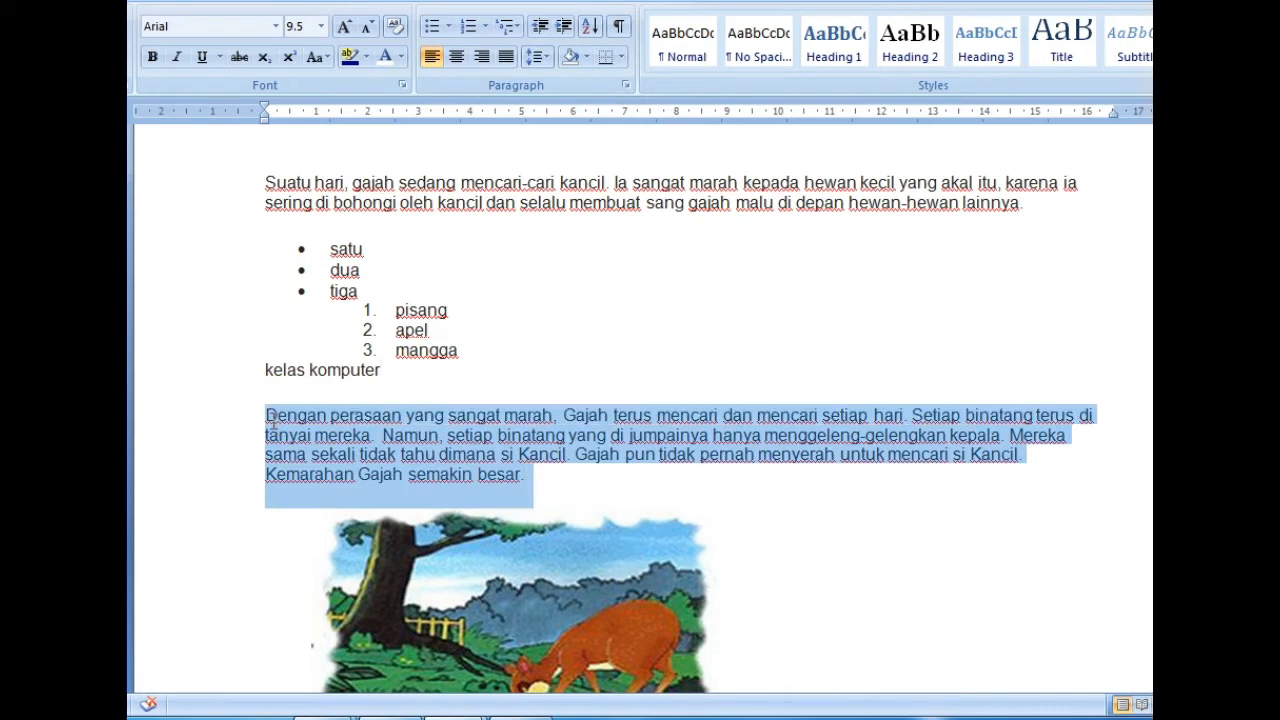
click(507, 57)
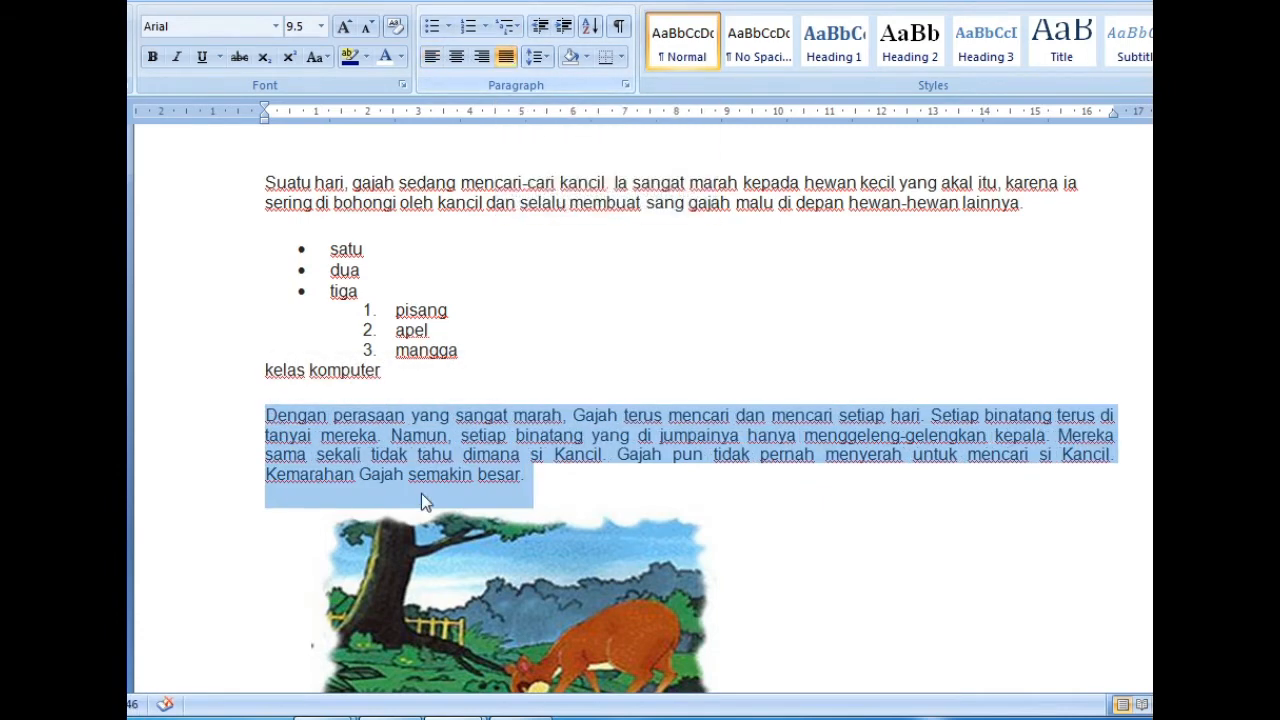
Switch the second story paragraph from justified to left alignment and justify it again.
click(507, 58)
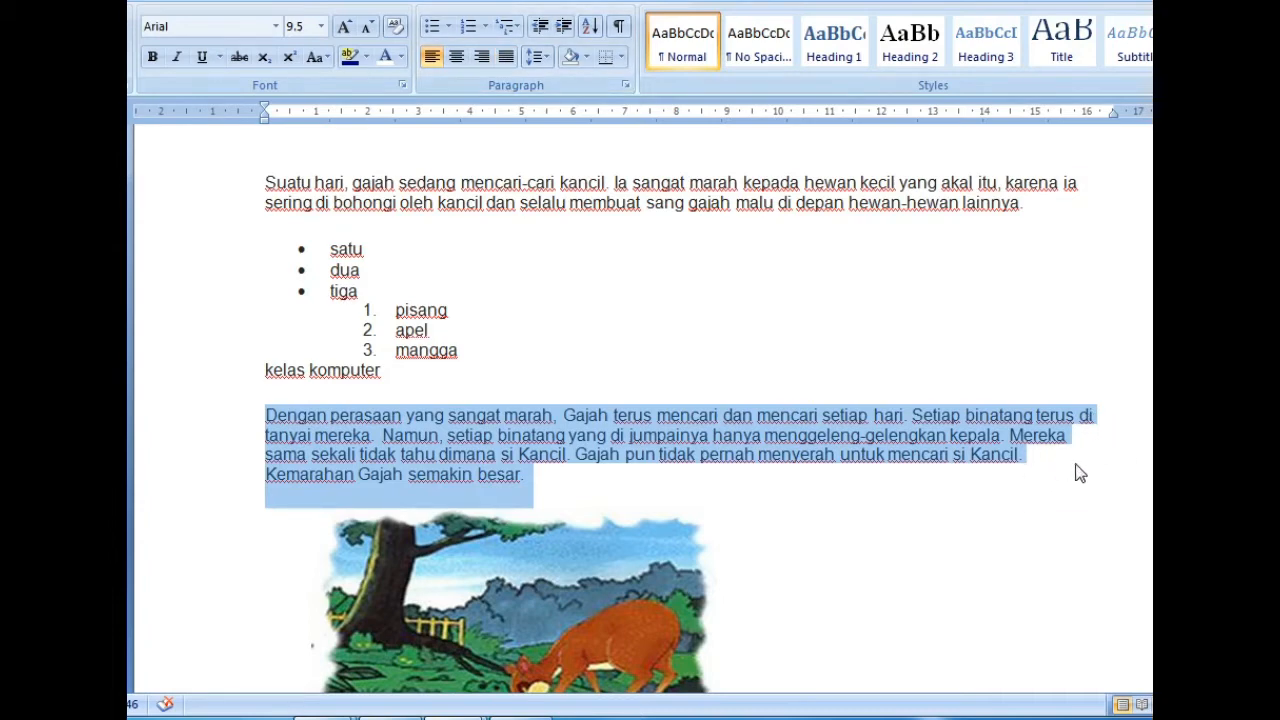
click(502, 60)
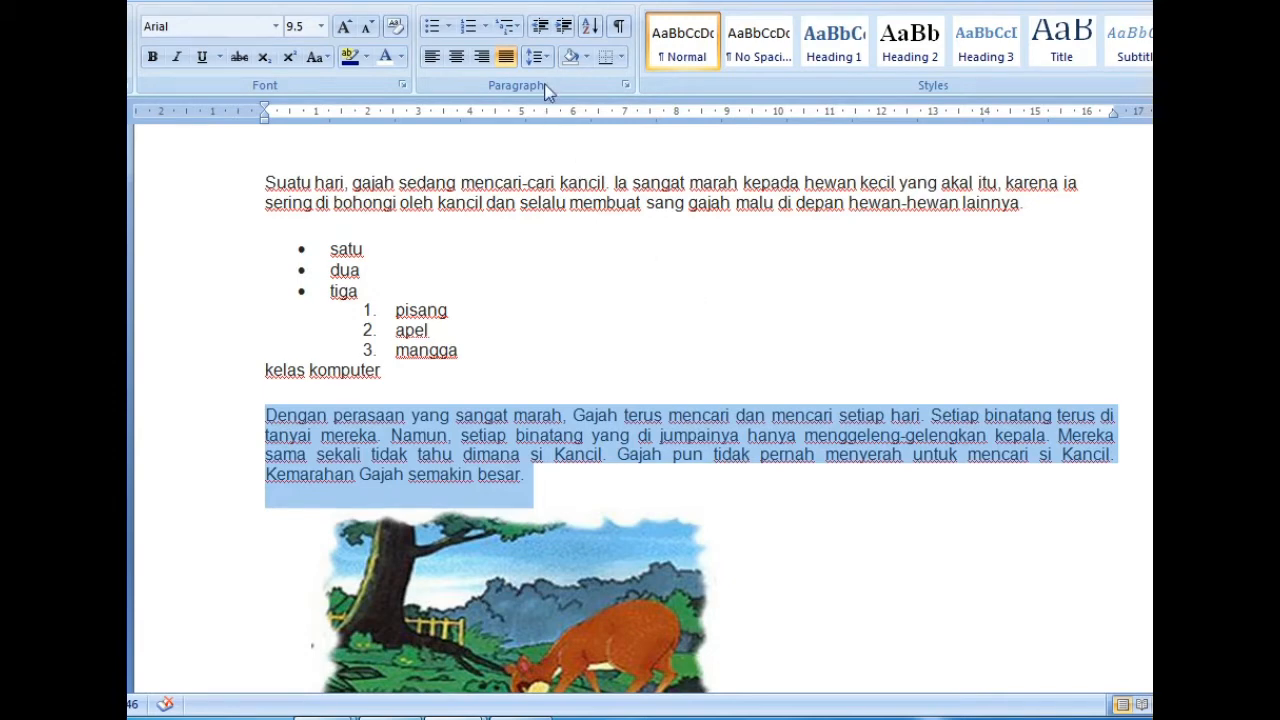
Try line spacings of 1.15, 2.0 and 3.0 on the second story paragraph.
click(537, 57)
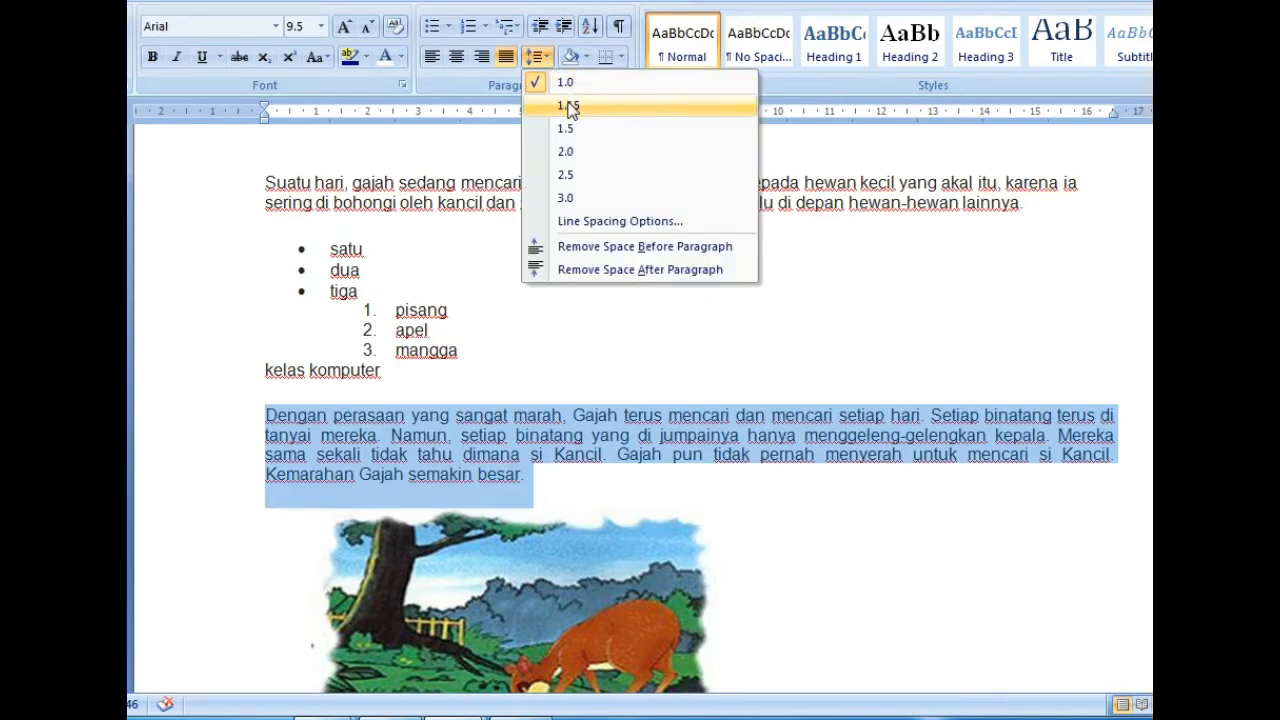
click(568, 106)
click(537, 57)
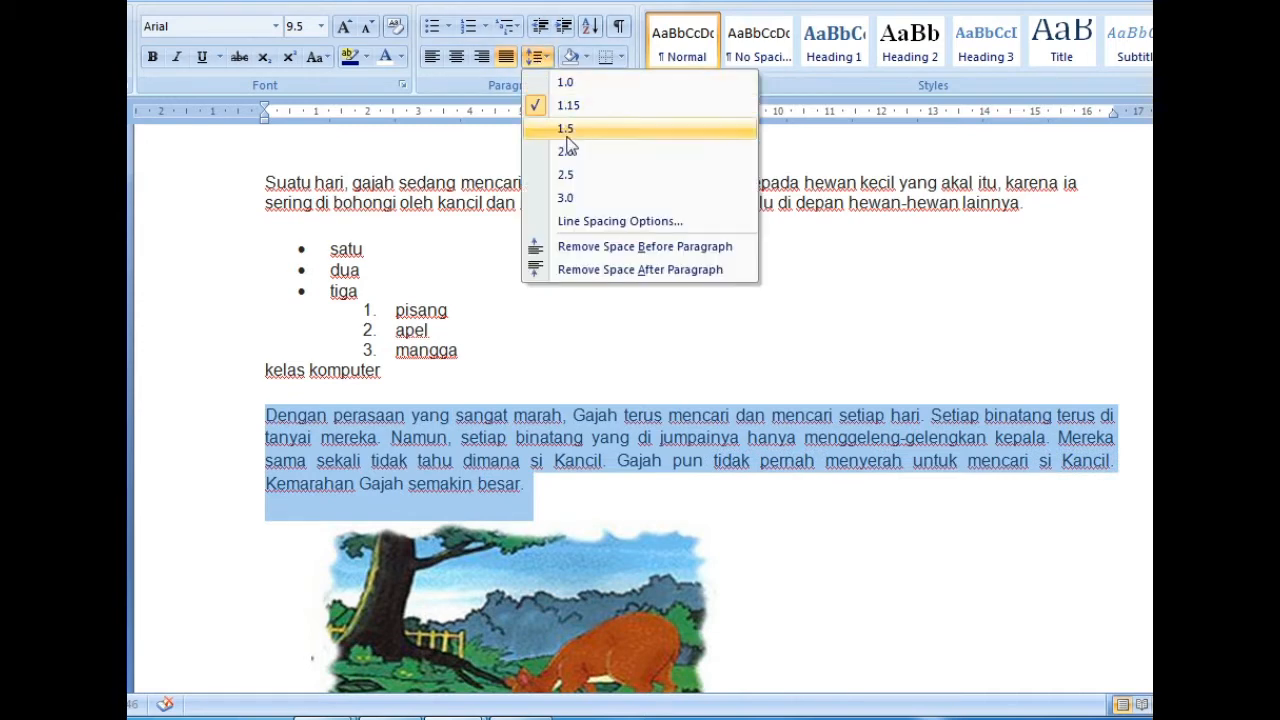
click(572, 151)
click(537, 57)
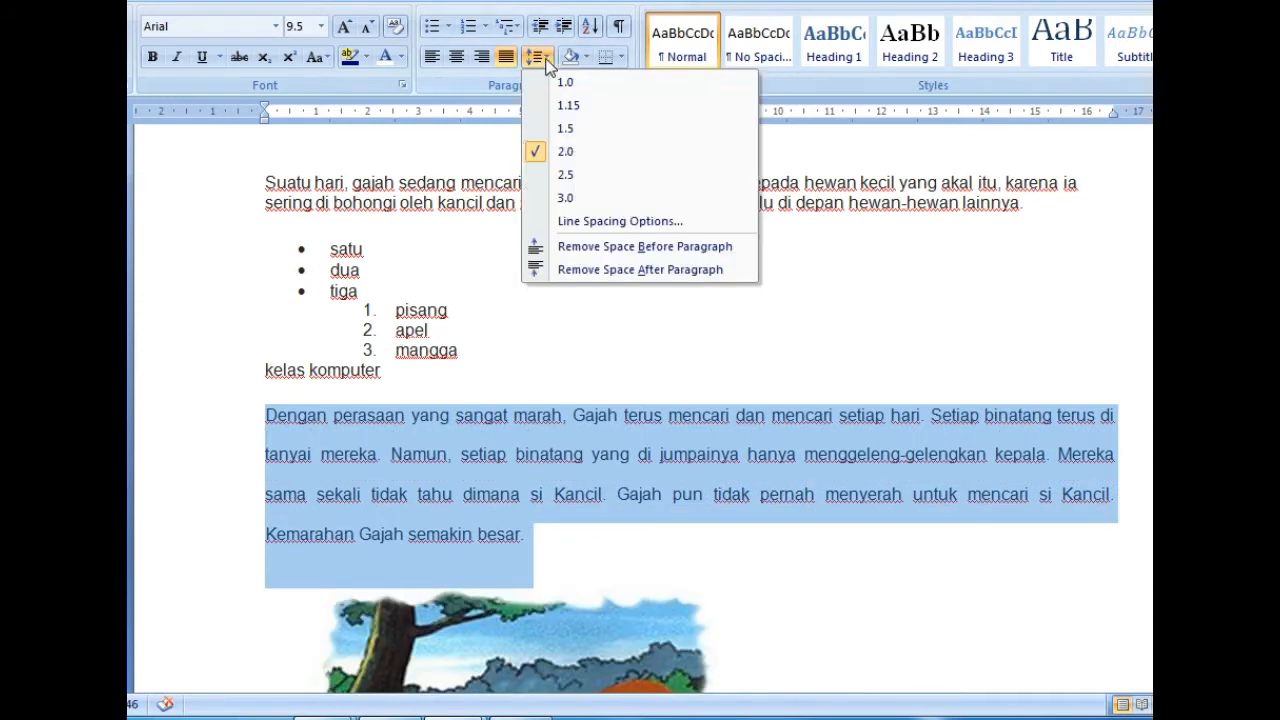
click(579, 179)
click(578, 183)
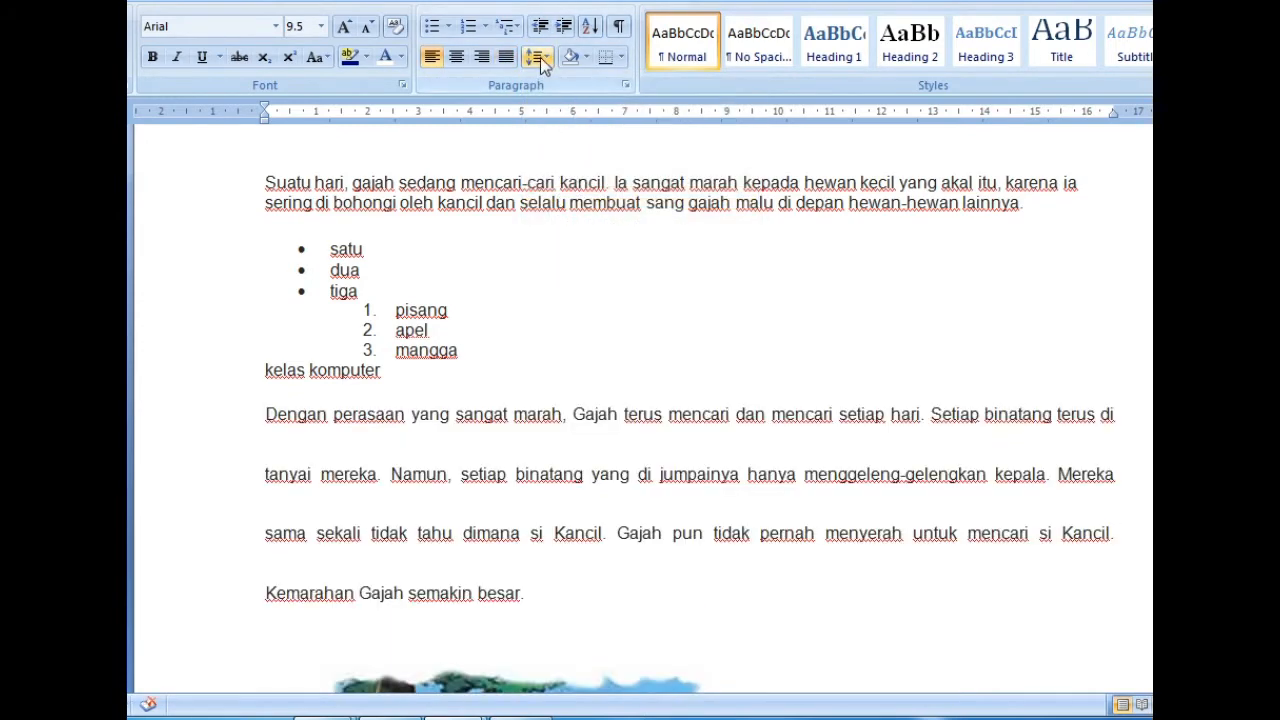
Set the line spacing of the second story paragraph back to 1.0.
drag(606, 609, 266, 416)
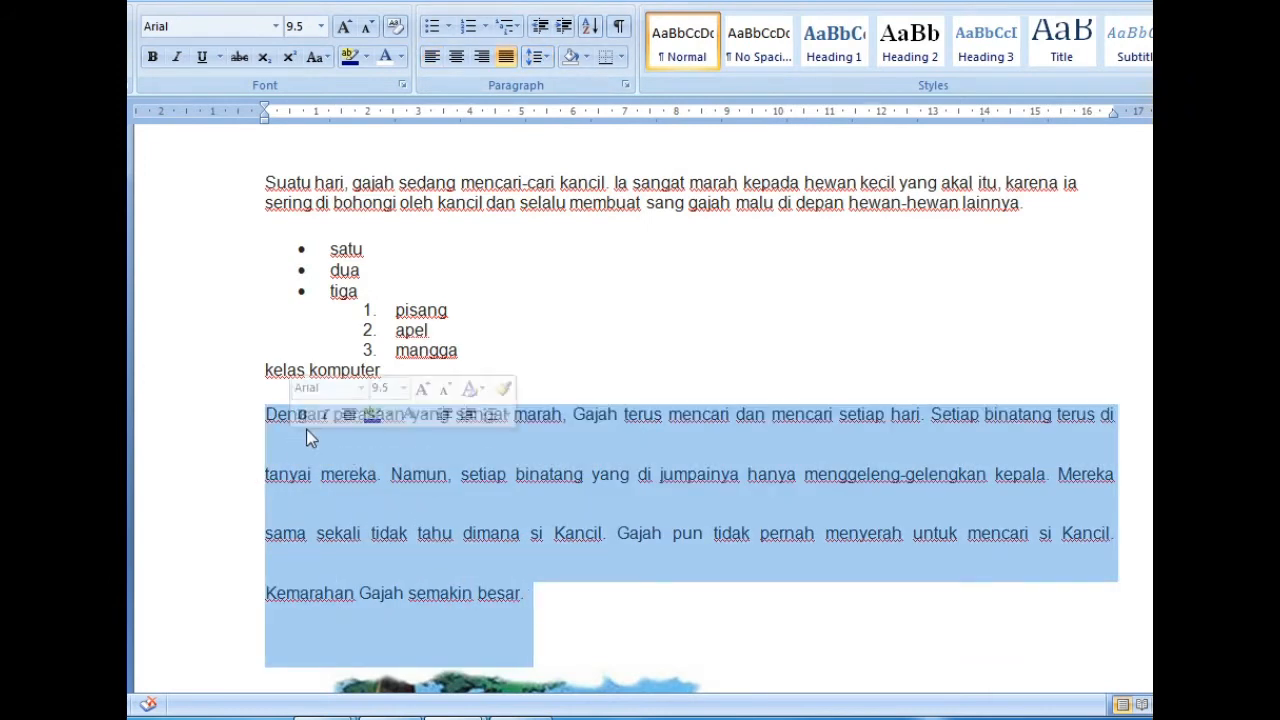
click(537, 57)
click(570, 83)
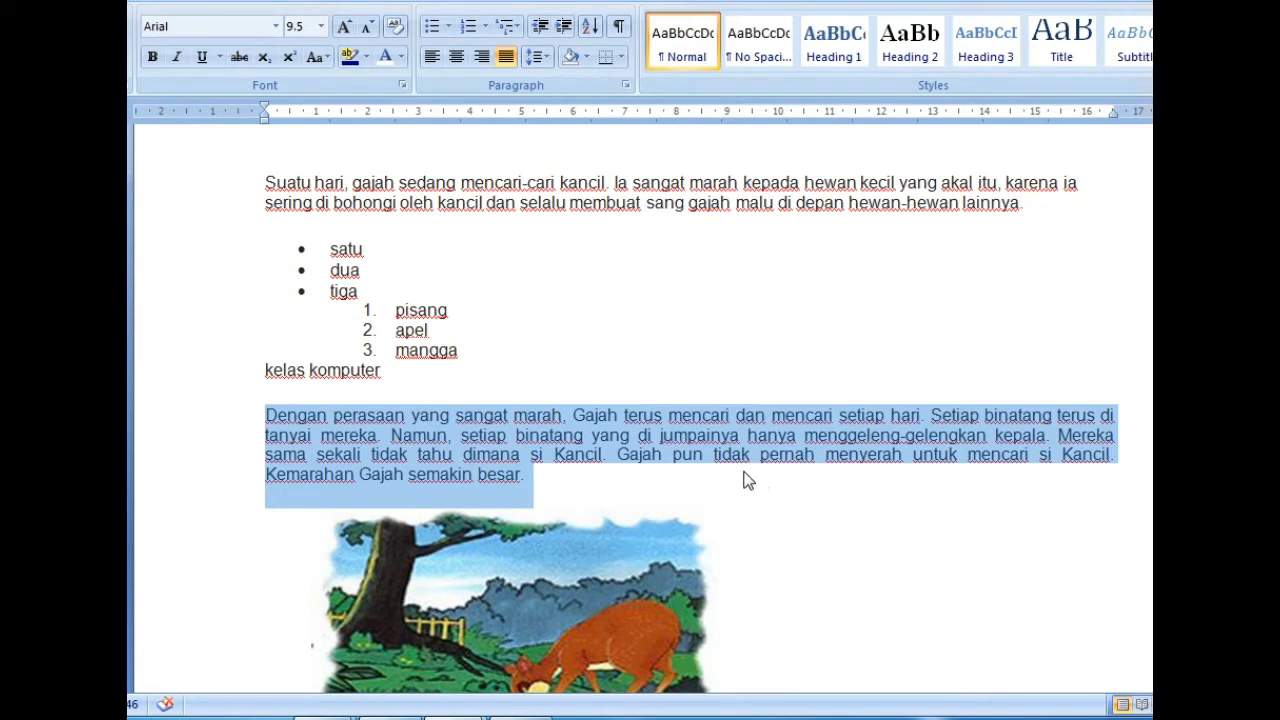
Apply all borders to the kelas komputer line and the second story paragraph.
click(596, 365)
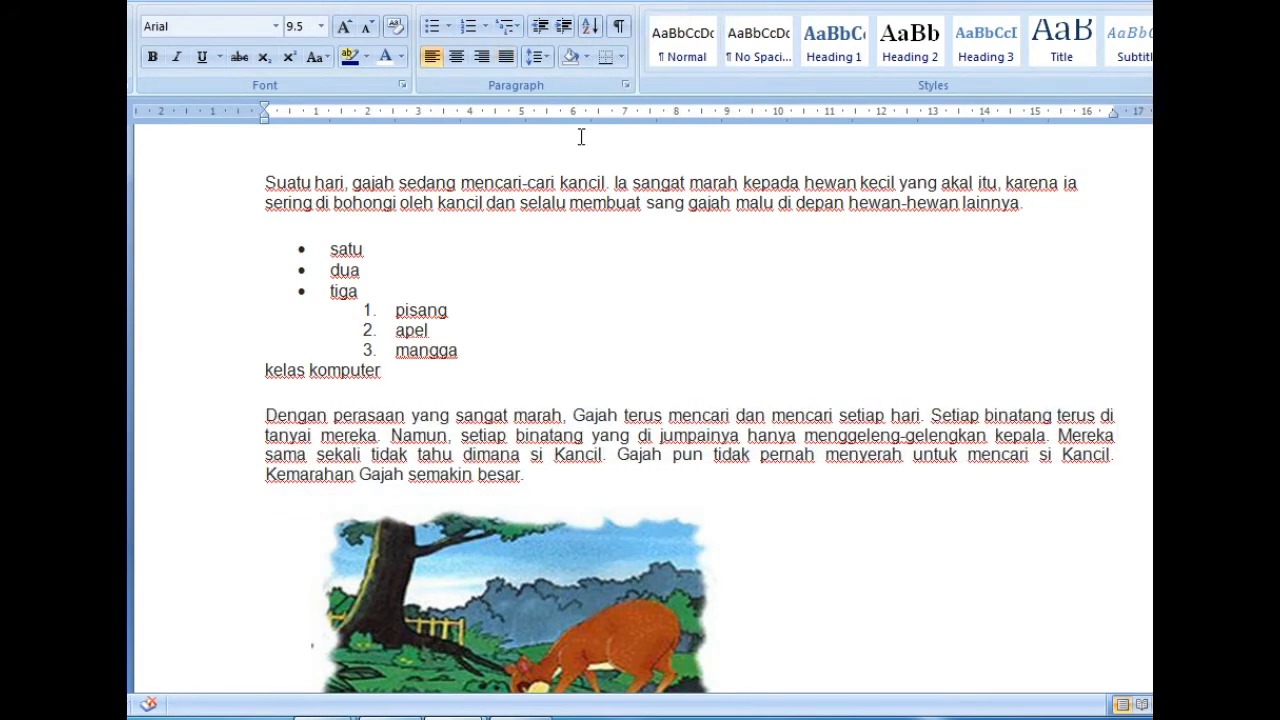
click(587, 58)
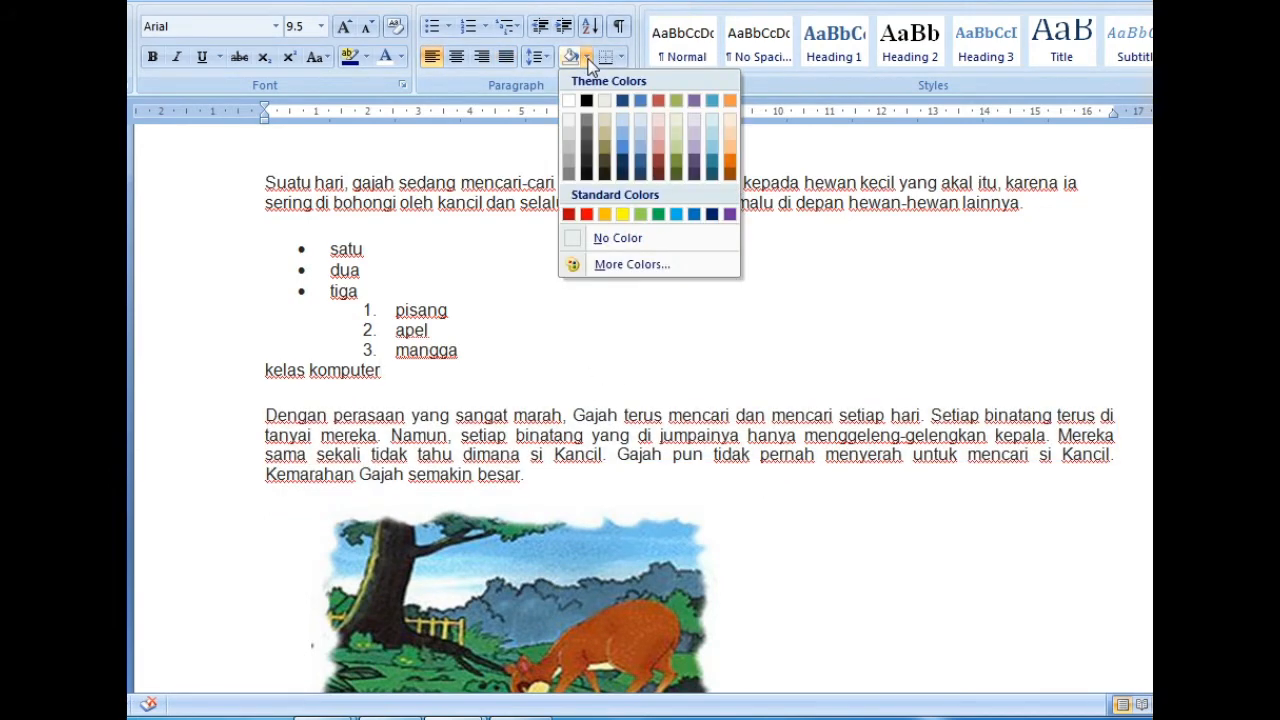
click(621, 58)
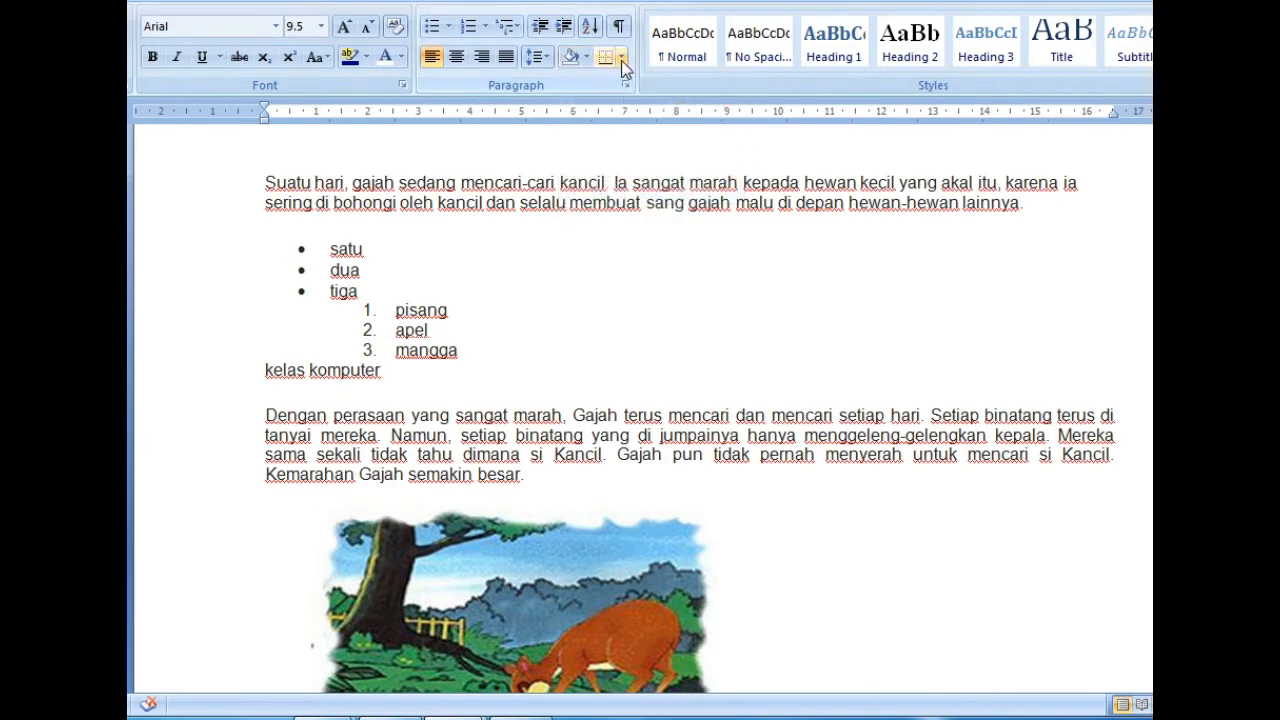
click(621, 58)
click(645, 200)
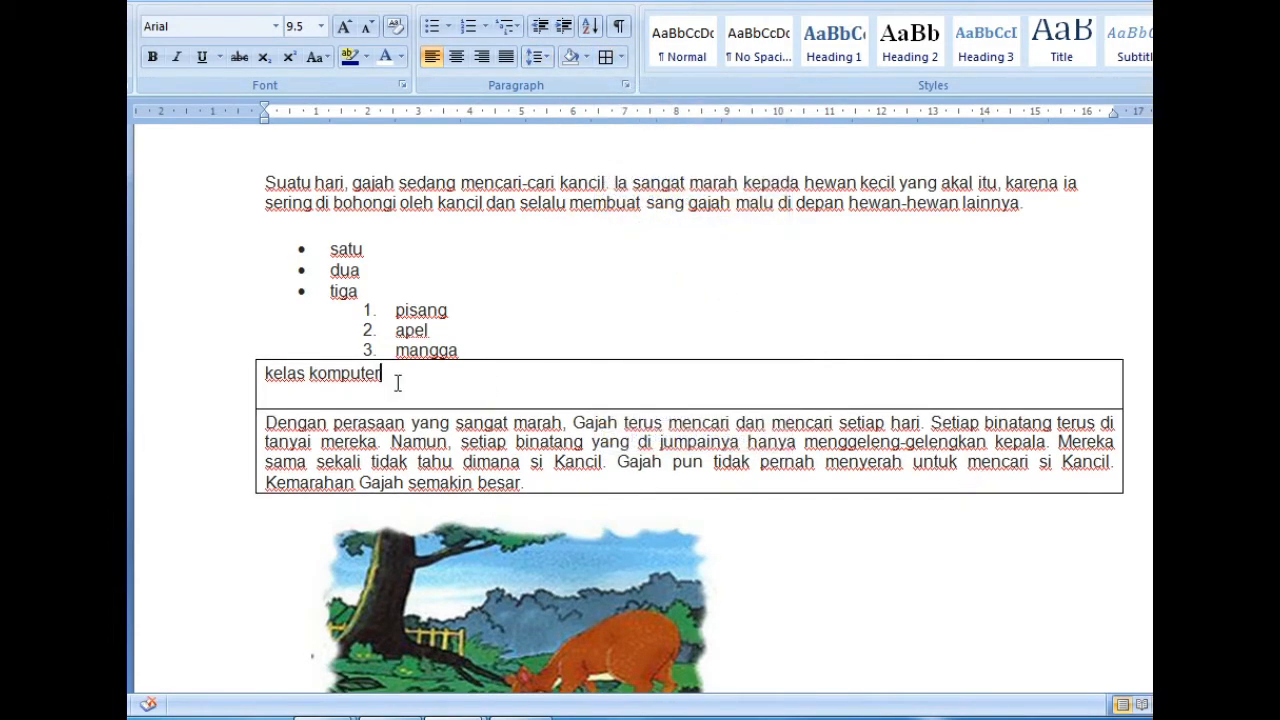
Shade the kelas komputer line orange and the second story paragraph light red.
click(586, 57)
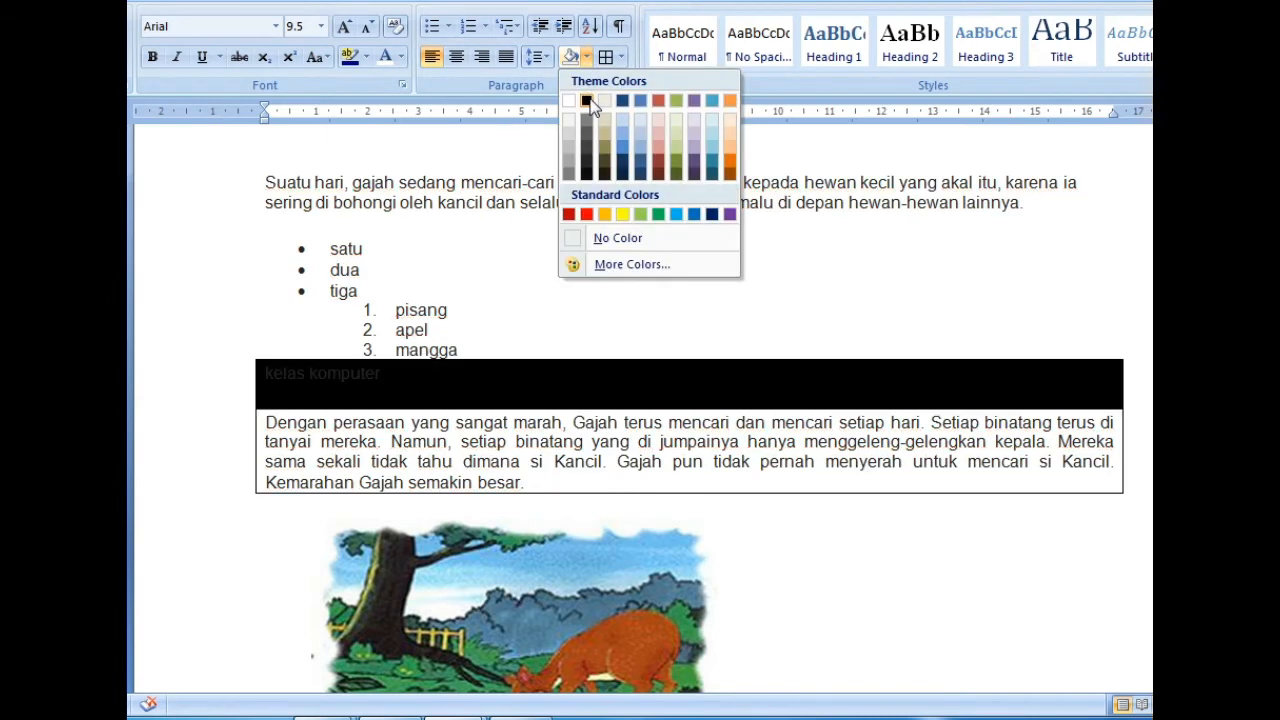
click(605, 215)
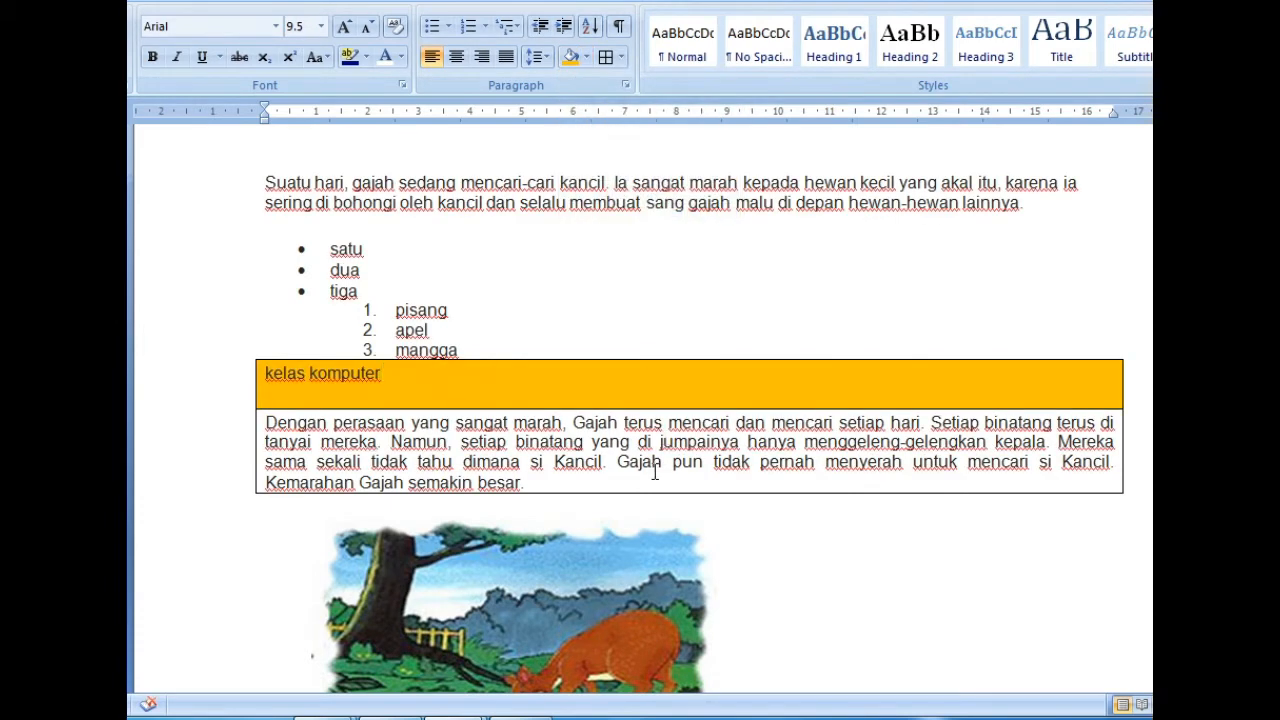
click(655, 478)
click(591, 63)
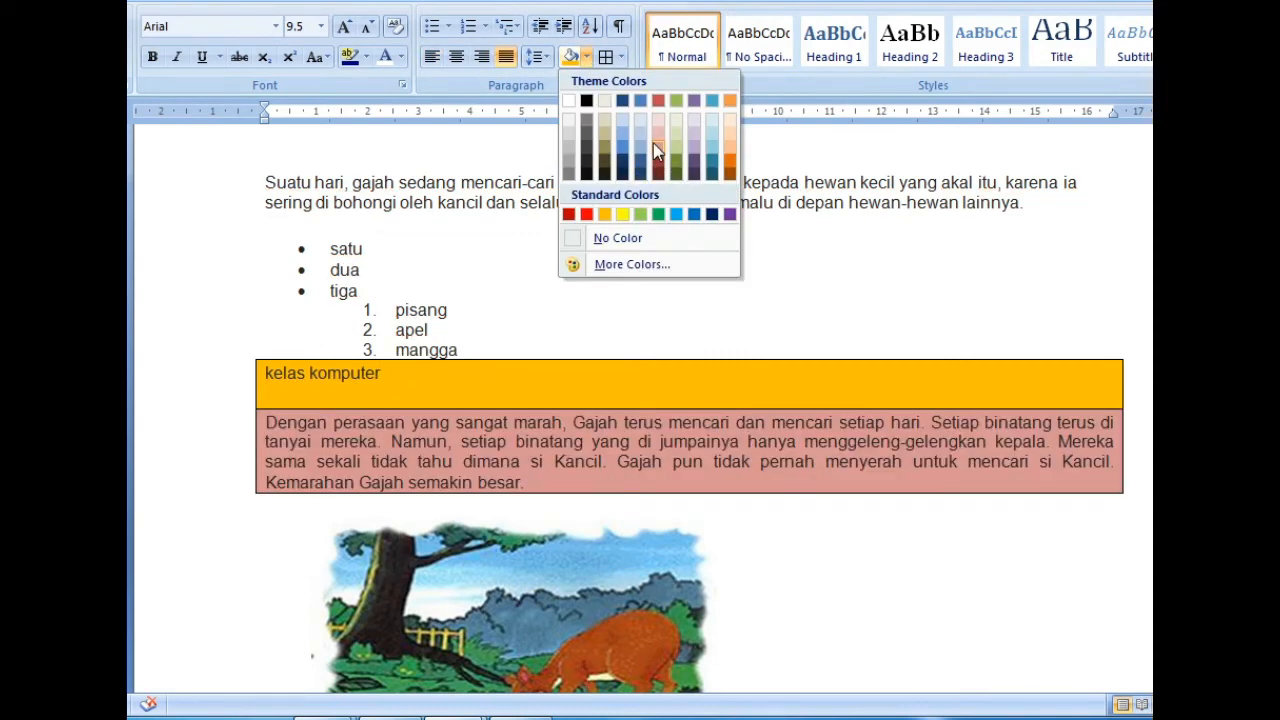
click(653, 143)
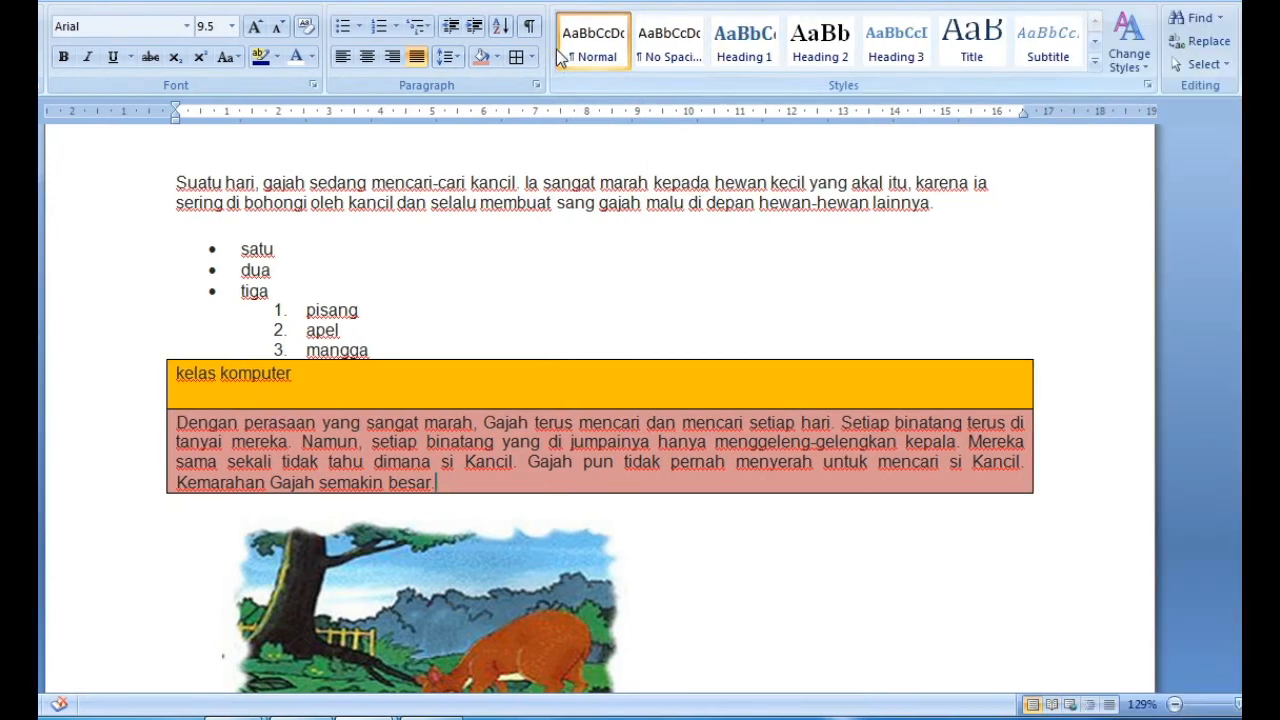
click(623, 57)
click(623, 57)
click(623, 57)
click(536, 62)
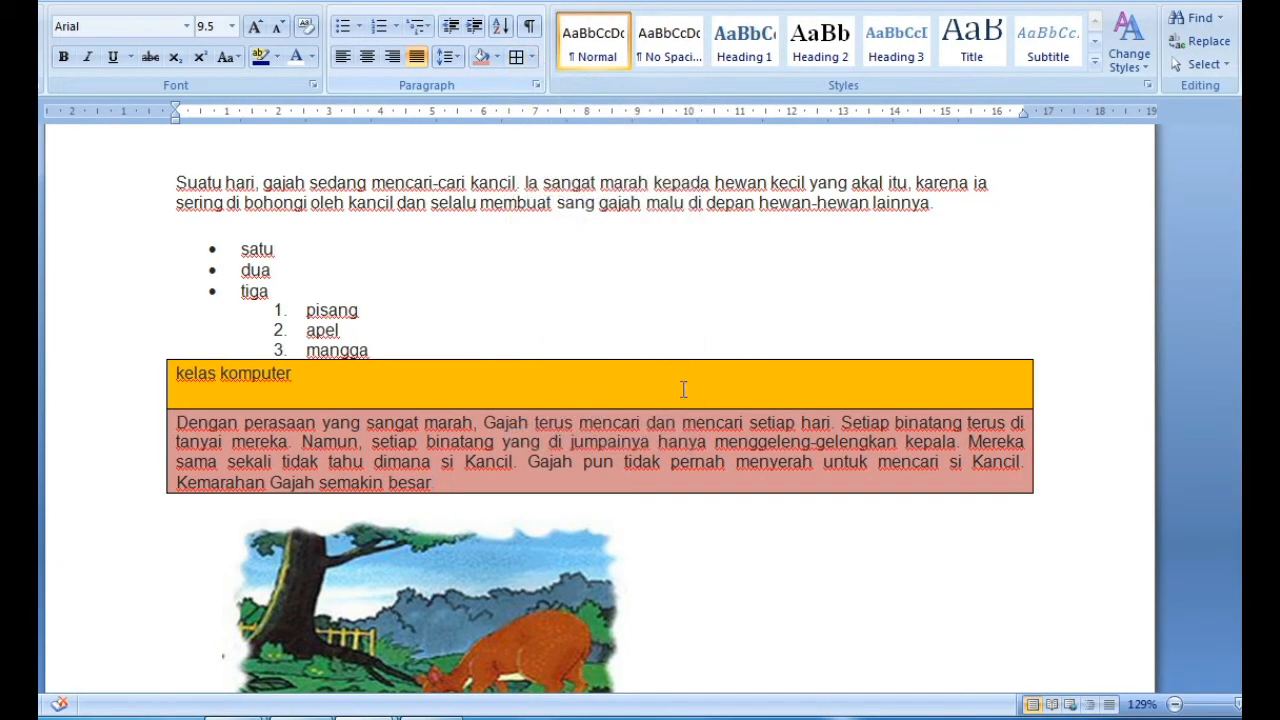
click(675, 334)
Apply all borders to the first story paragraph, from Suatu hari to hewan-hewan lainnya.
scroll(912, 281, up, 1)
drag(969, 287, 190, 250)
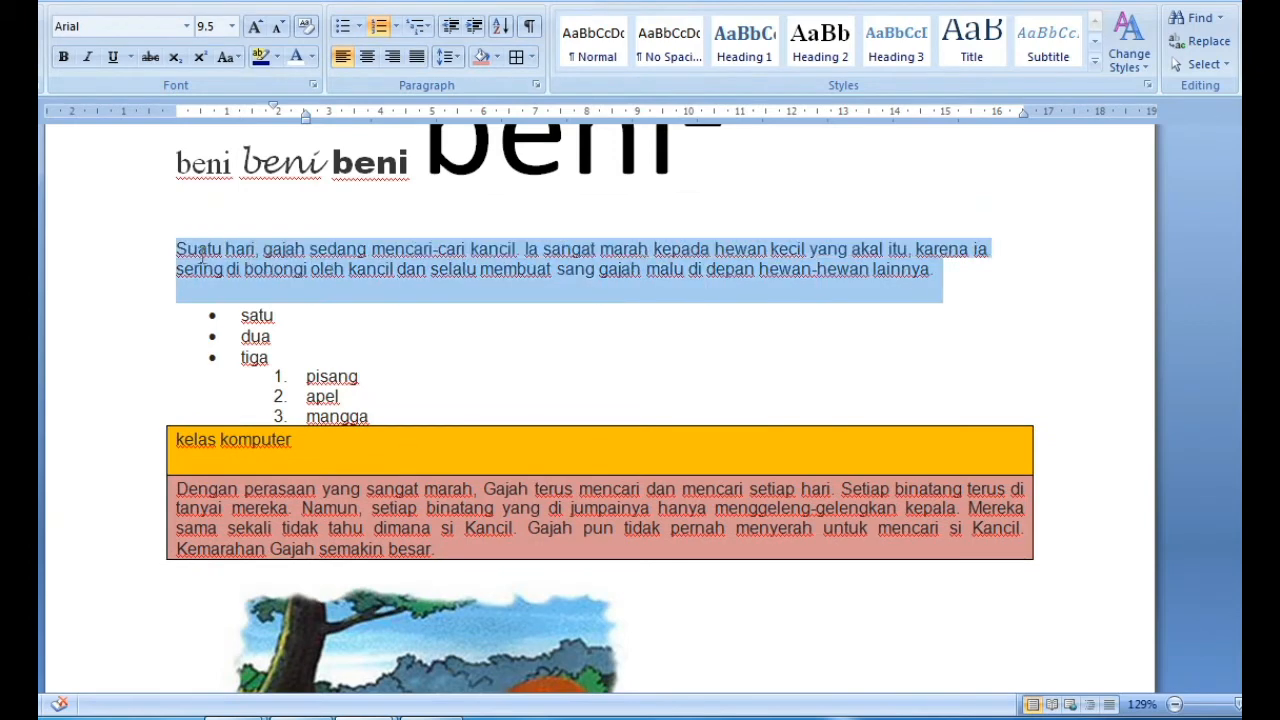
click(517, 58)
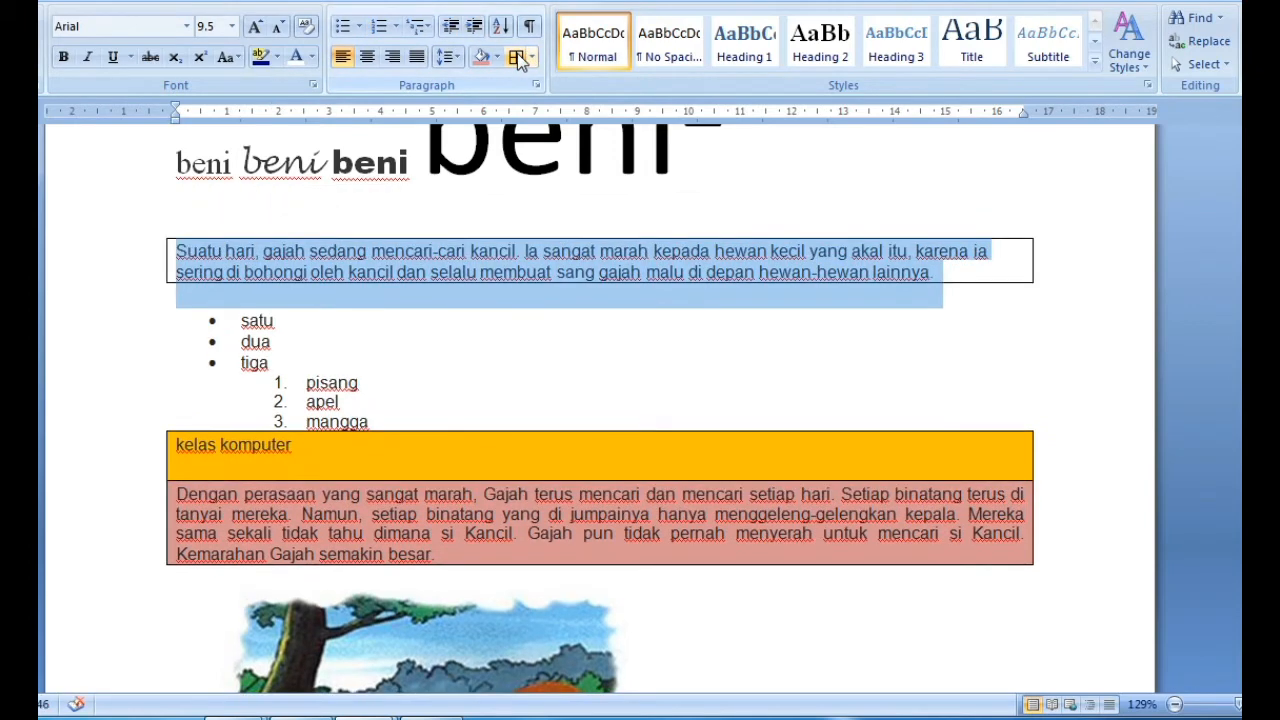
click(854, 343)
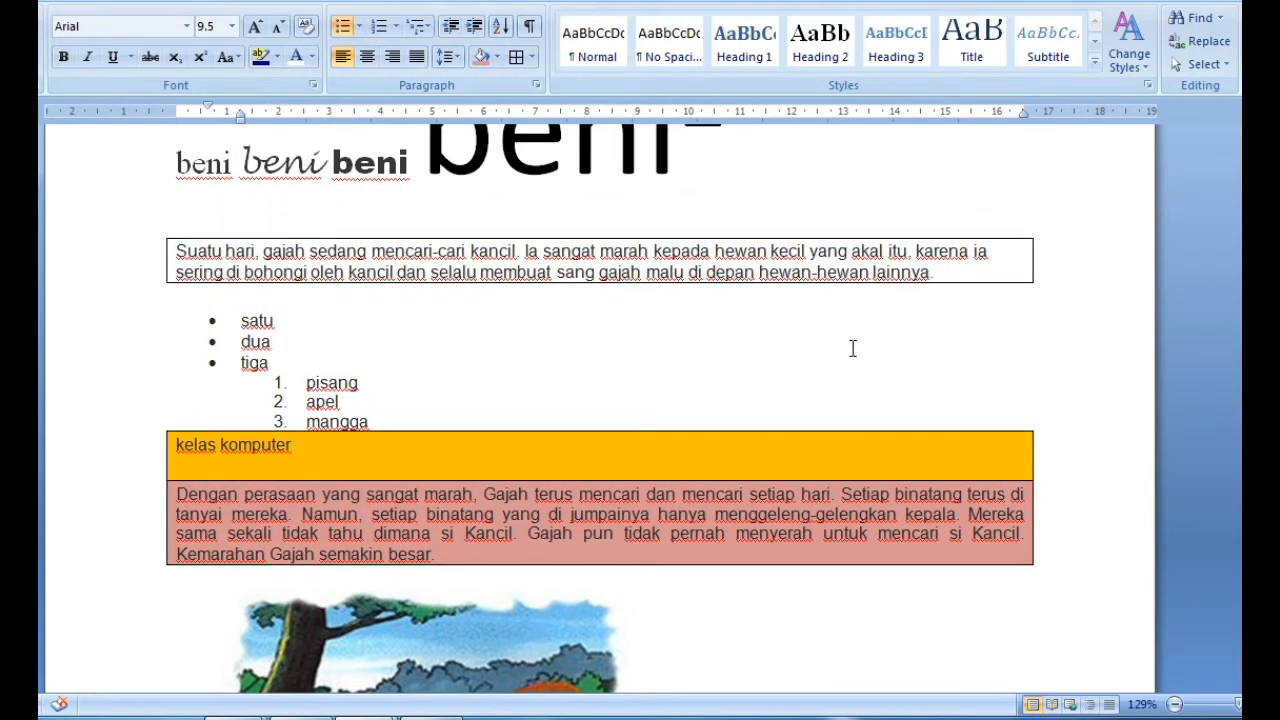
Preview the quick styles and the available style sets and theme colors on the title Kumpulan Dongeng Cerita Si Kancil dan Gajah.
scroll(790, 312, up, 5)
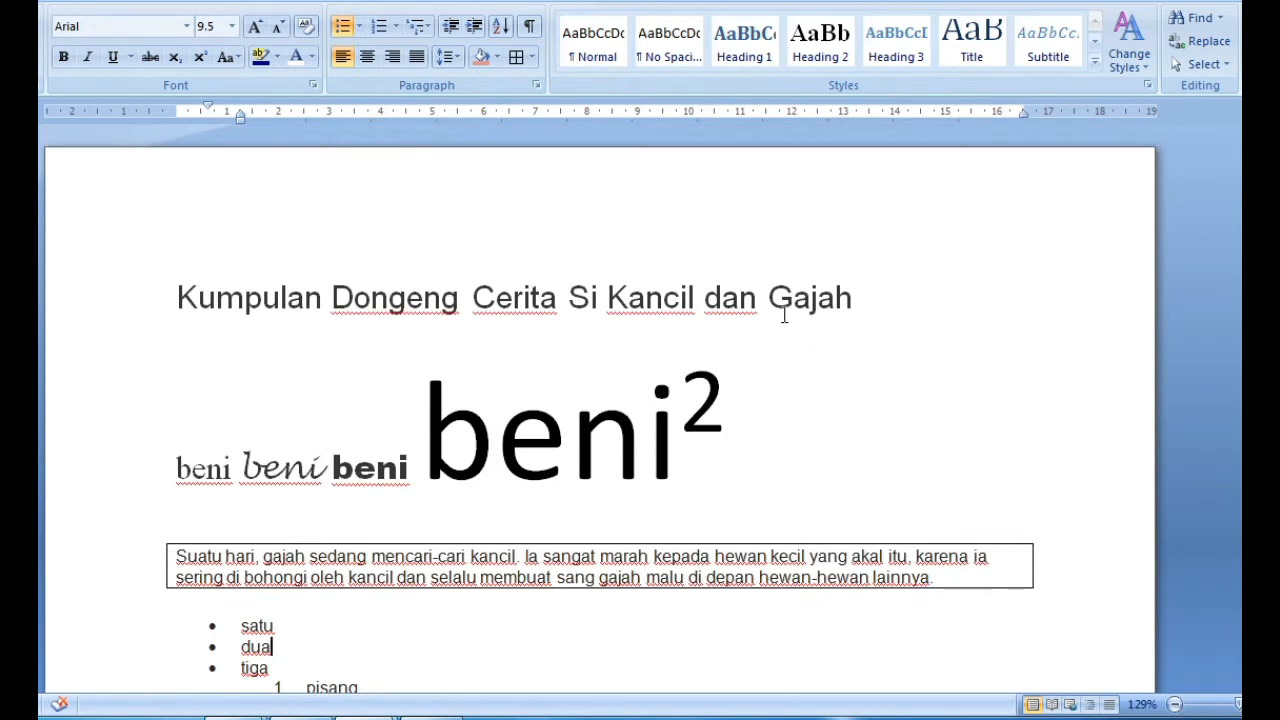
drag(859, 300, 174, 298)
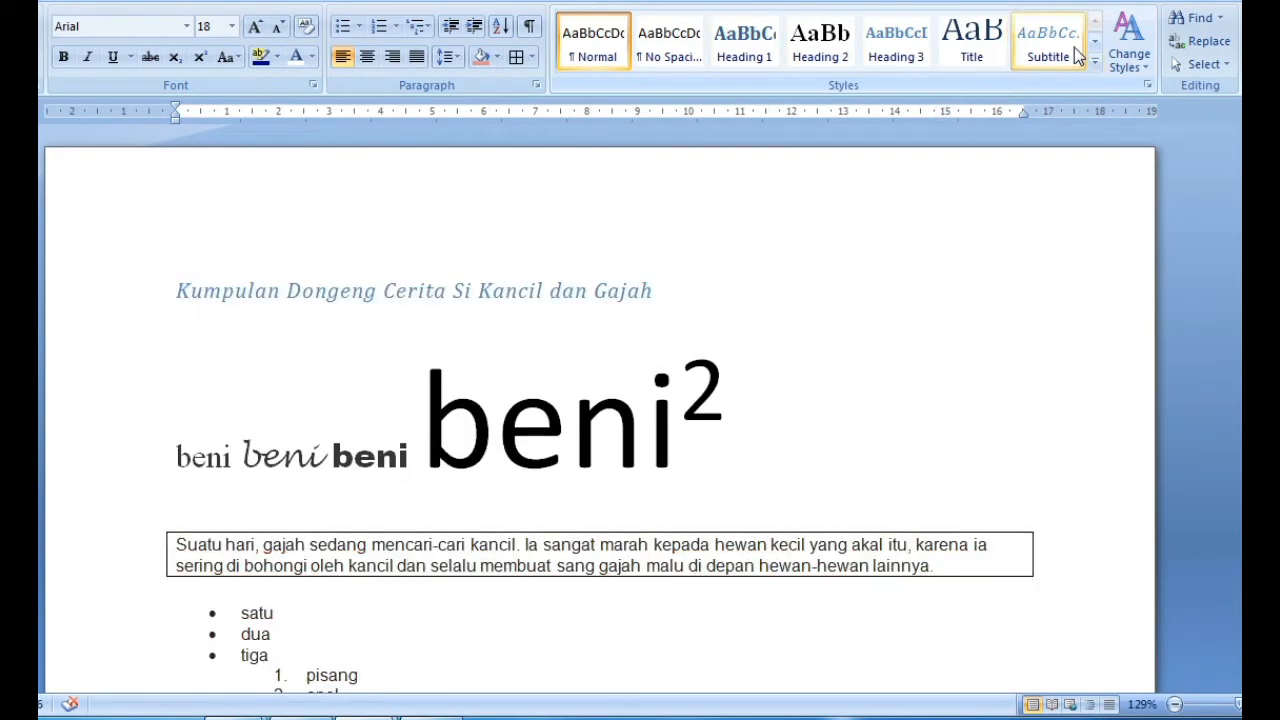
click(1130, 68)
mouse_move(1136, 94)
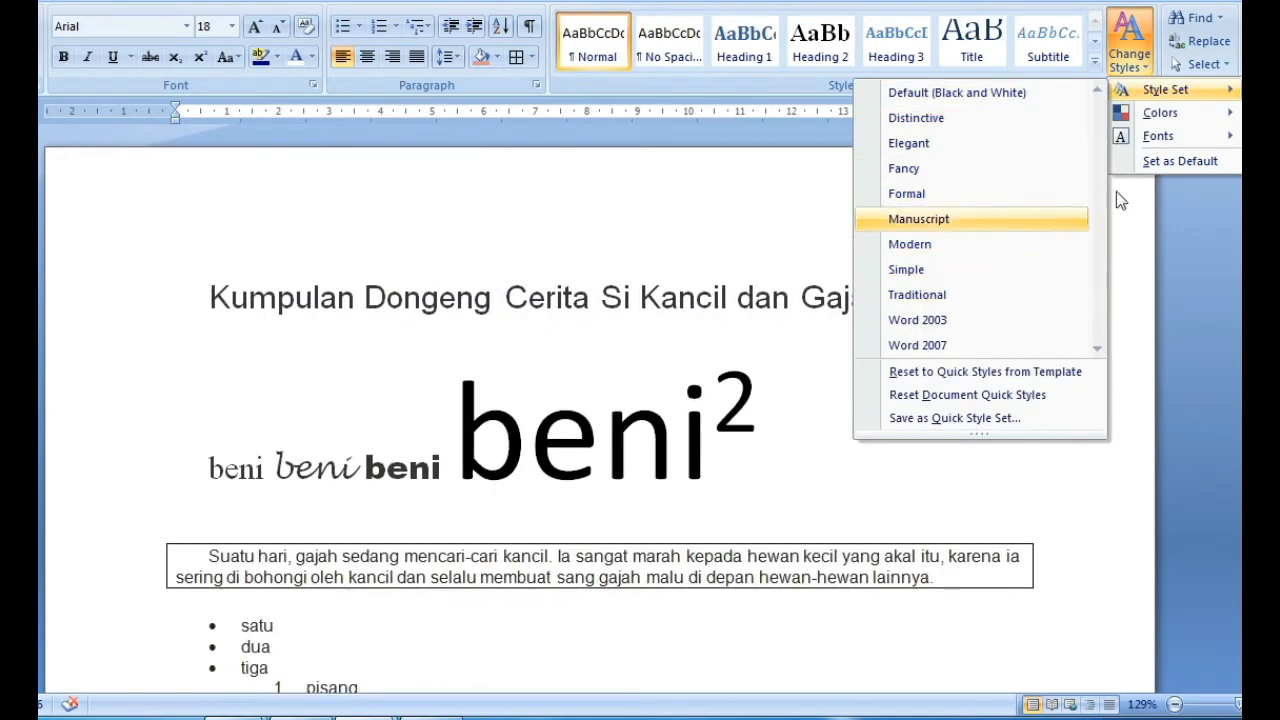
click(1215, 260)
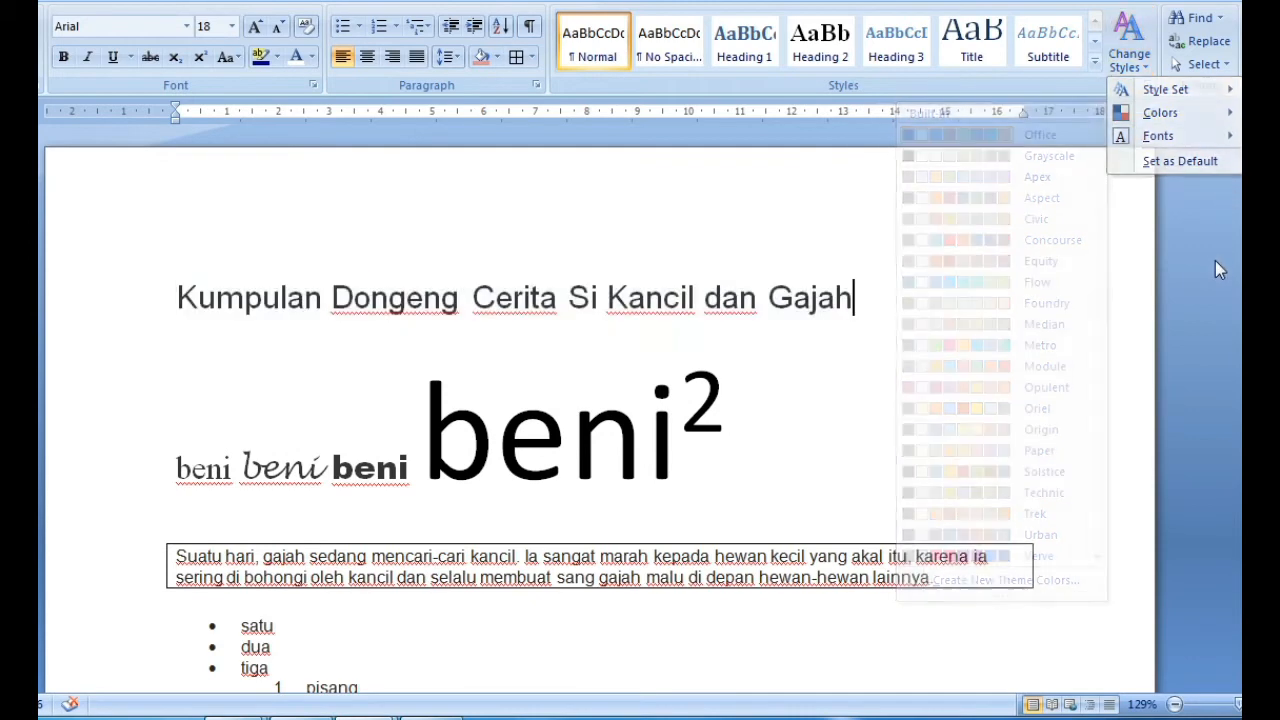
Search the document for the word komputer, and close the search.
click(1190, 17)
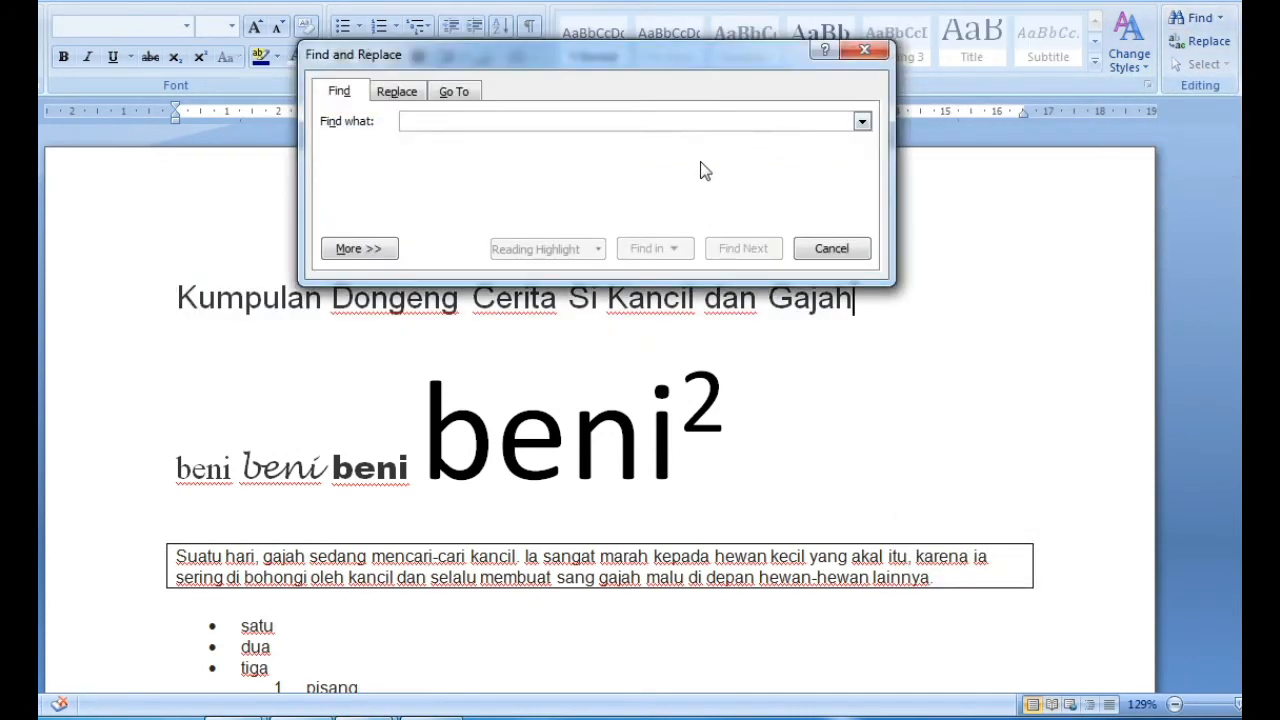
text(komputer)
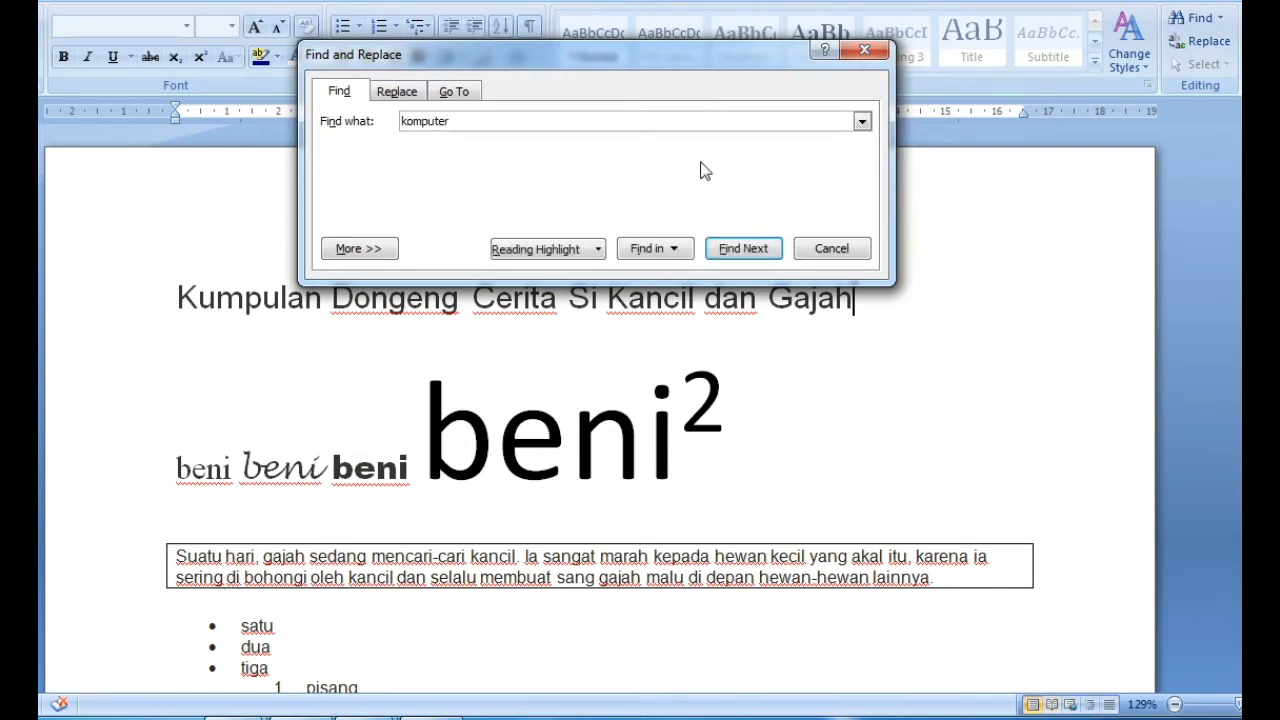
click(741, 249)
drag(740, 66, 962, 305)
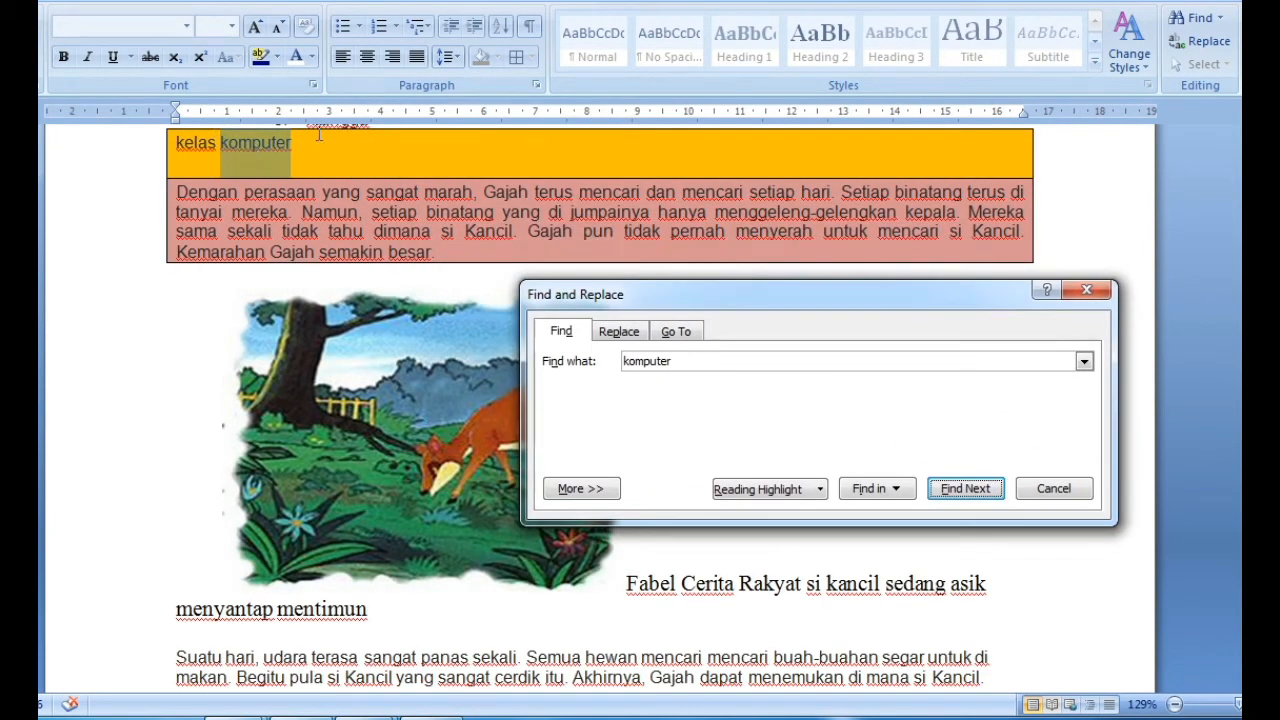
click(1086, 290)
Replace komputer with Computer in the kelas komputer line, and continue the search from the document's beginning.
click(1193, 48)
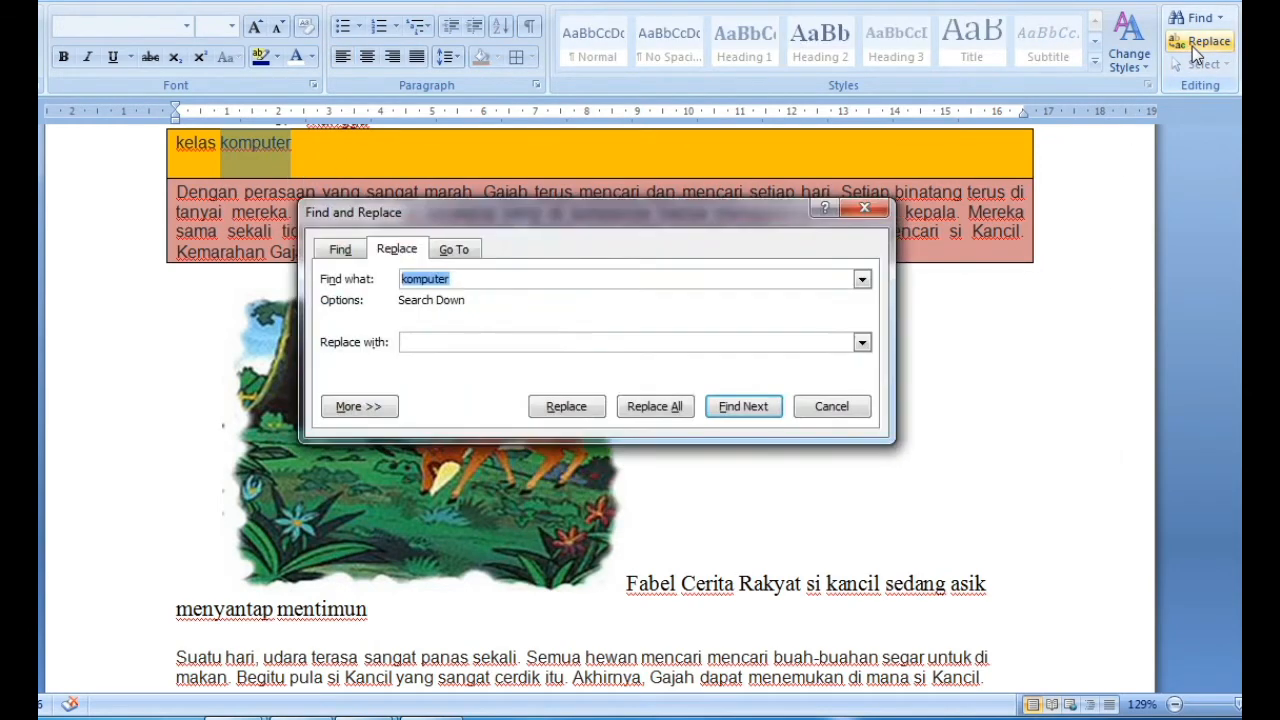
click(547, 343)
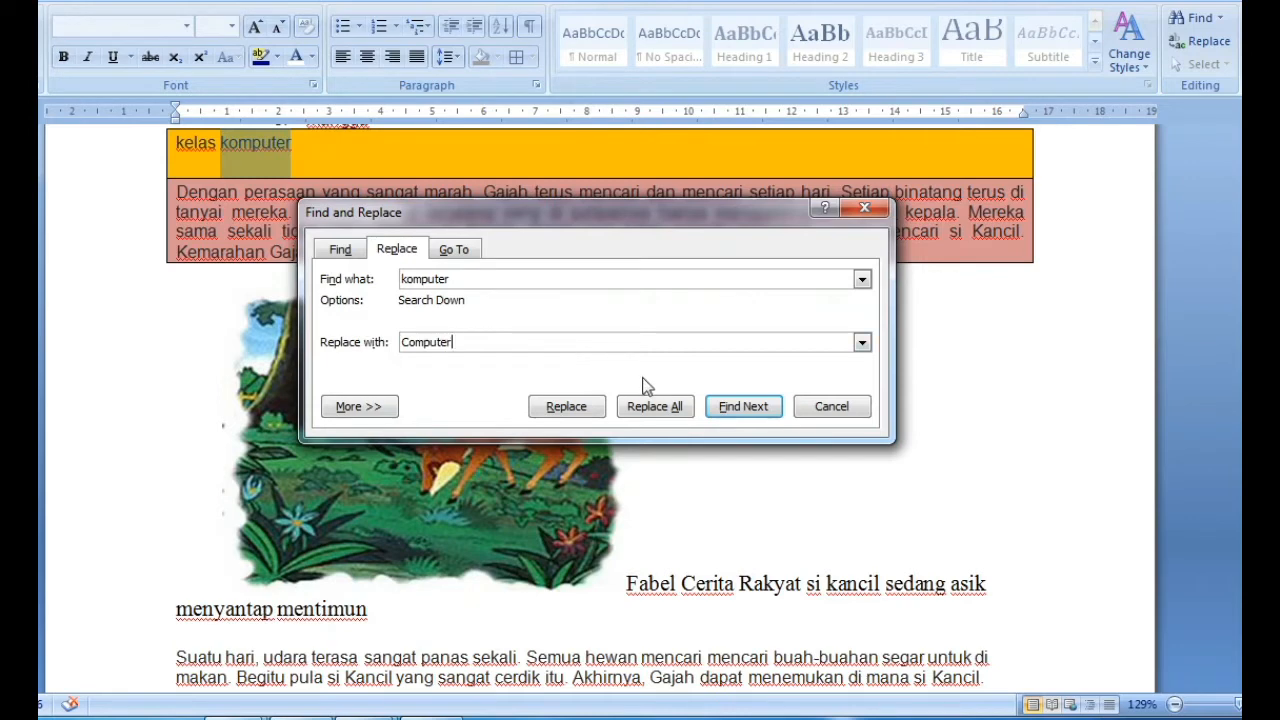
click(572, 409)
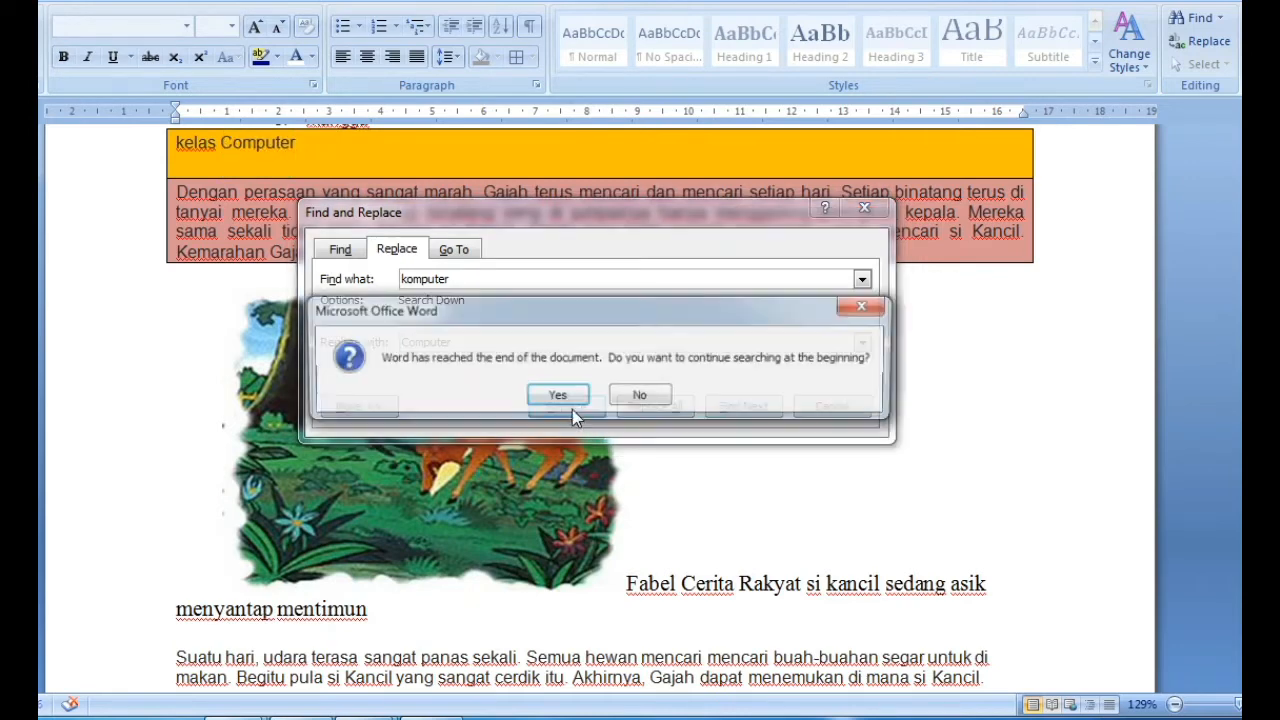
click(557, 396)
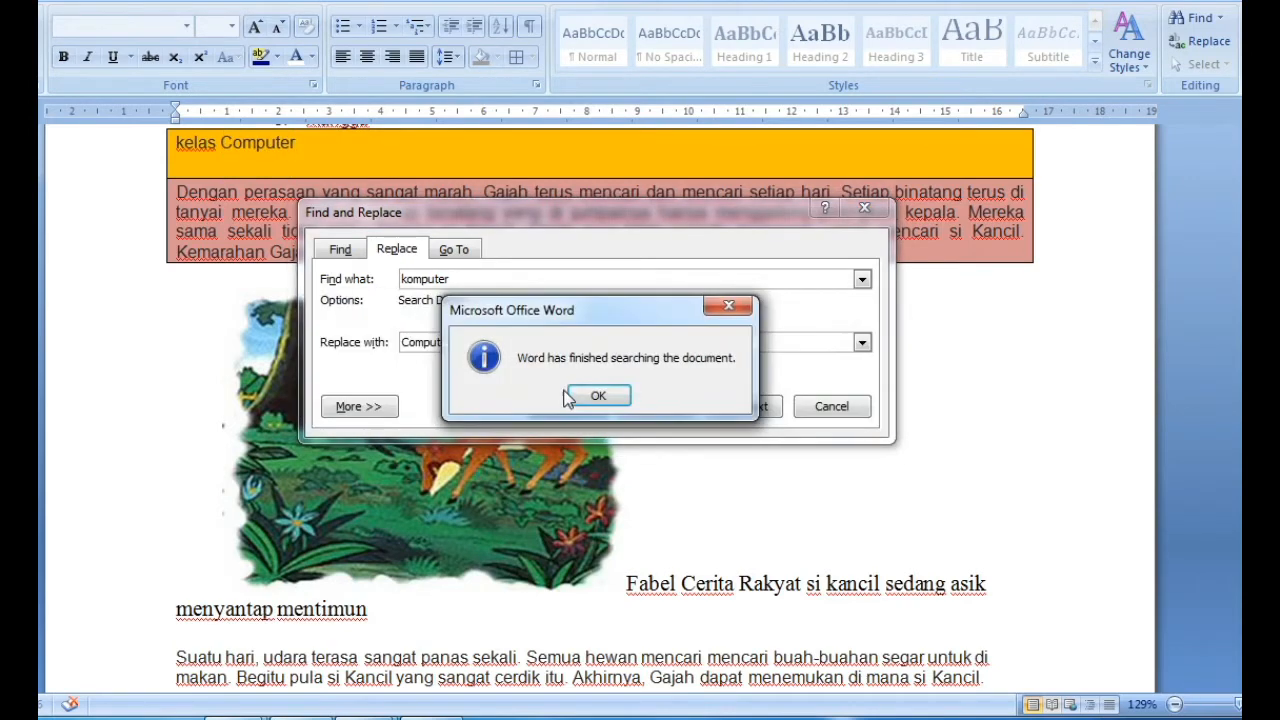
click(593, 394)
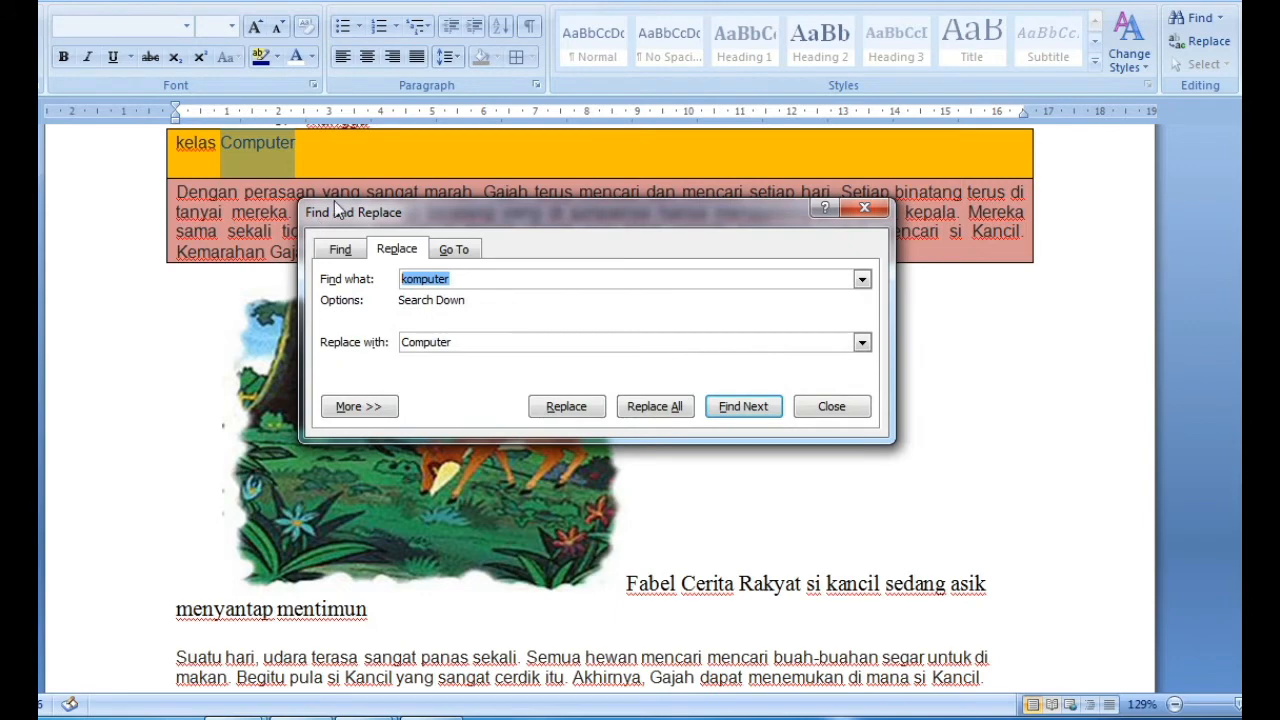
click(857, 213)
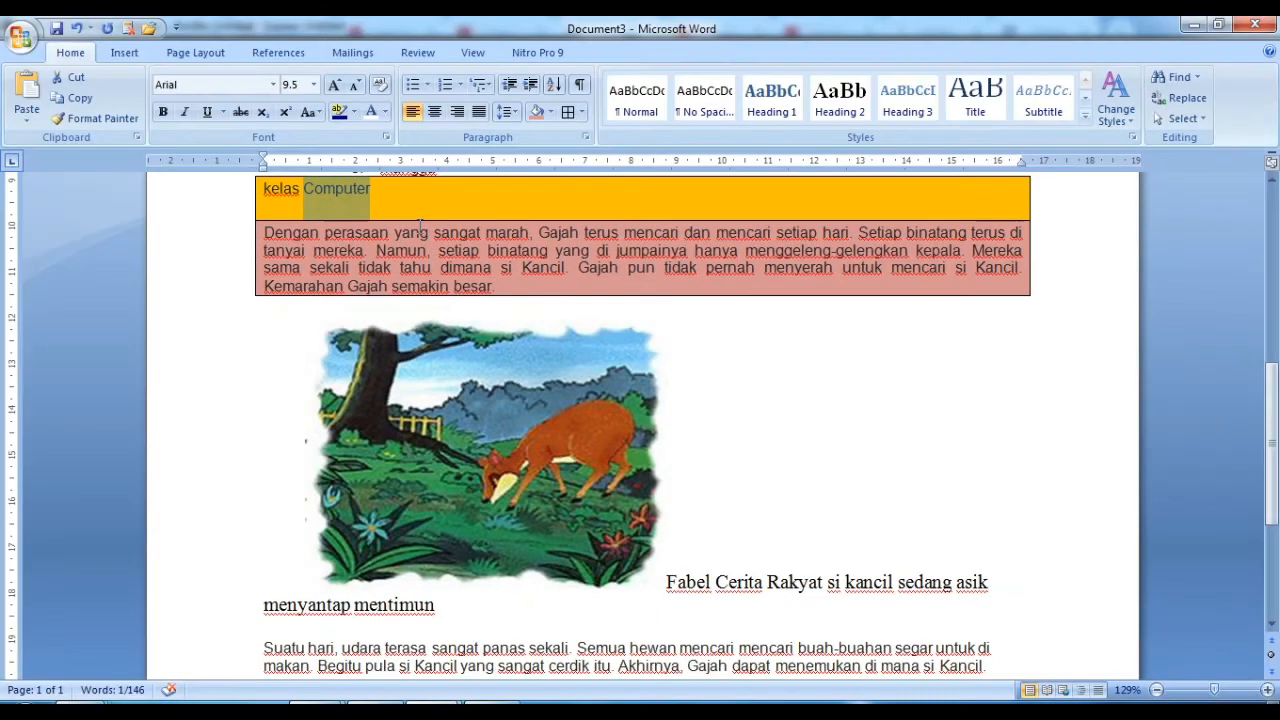
Insert the built-in Alphabet cover page at the start of the story document.
click(124, 54)
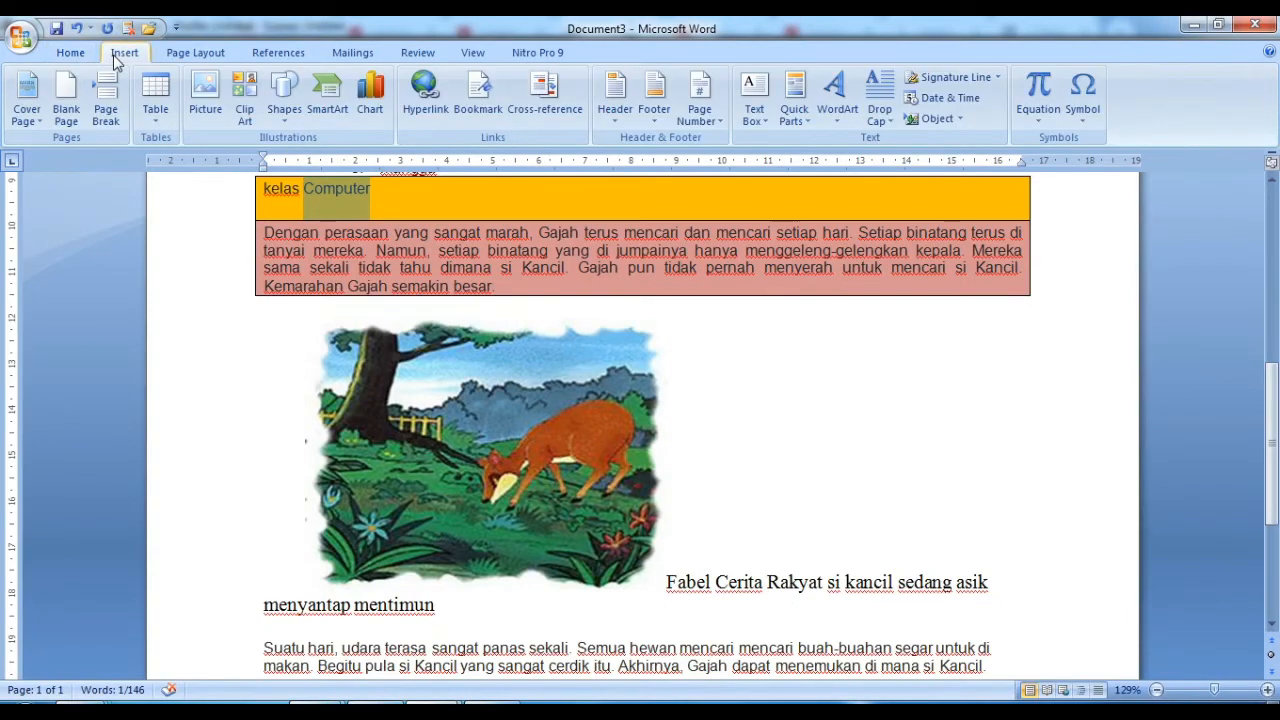
scroll(940, 515, up, 10)
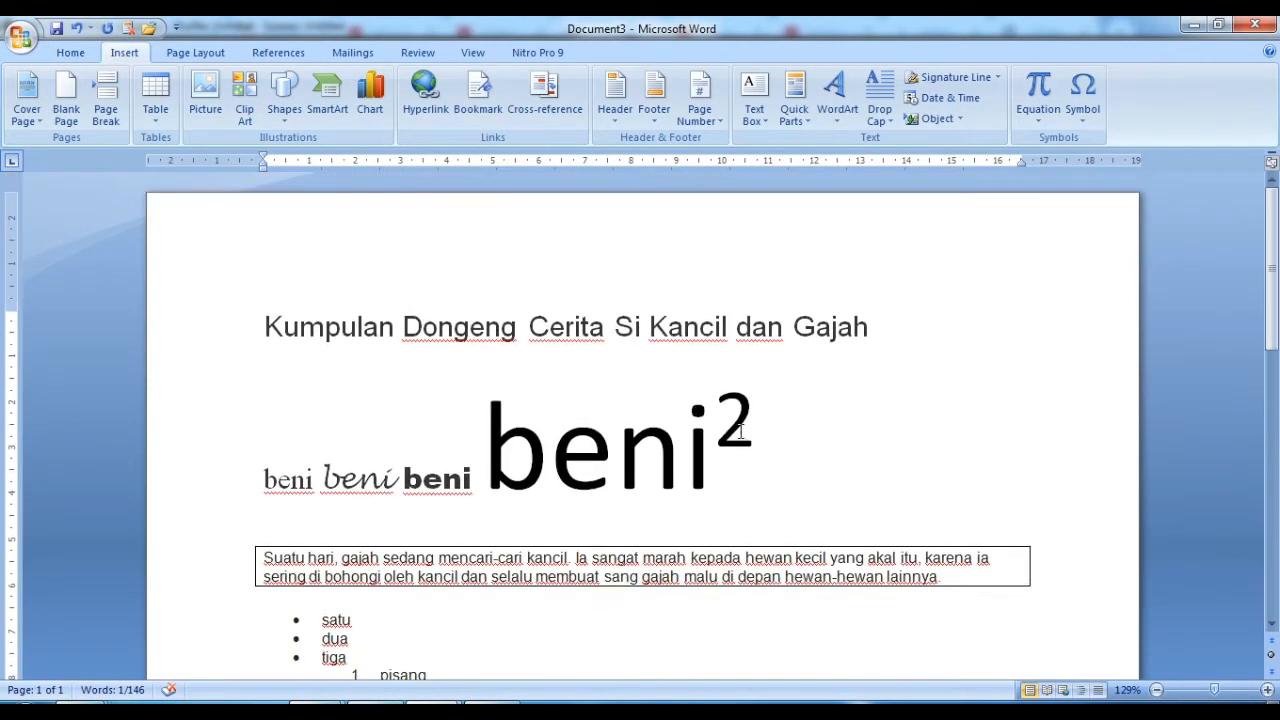
click(27, 100)
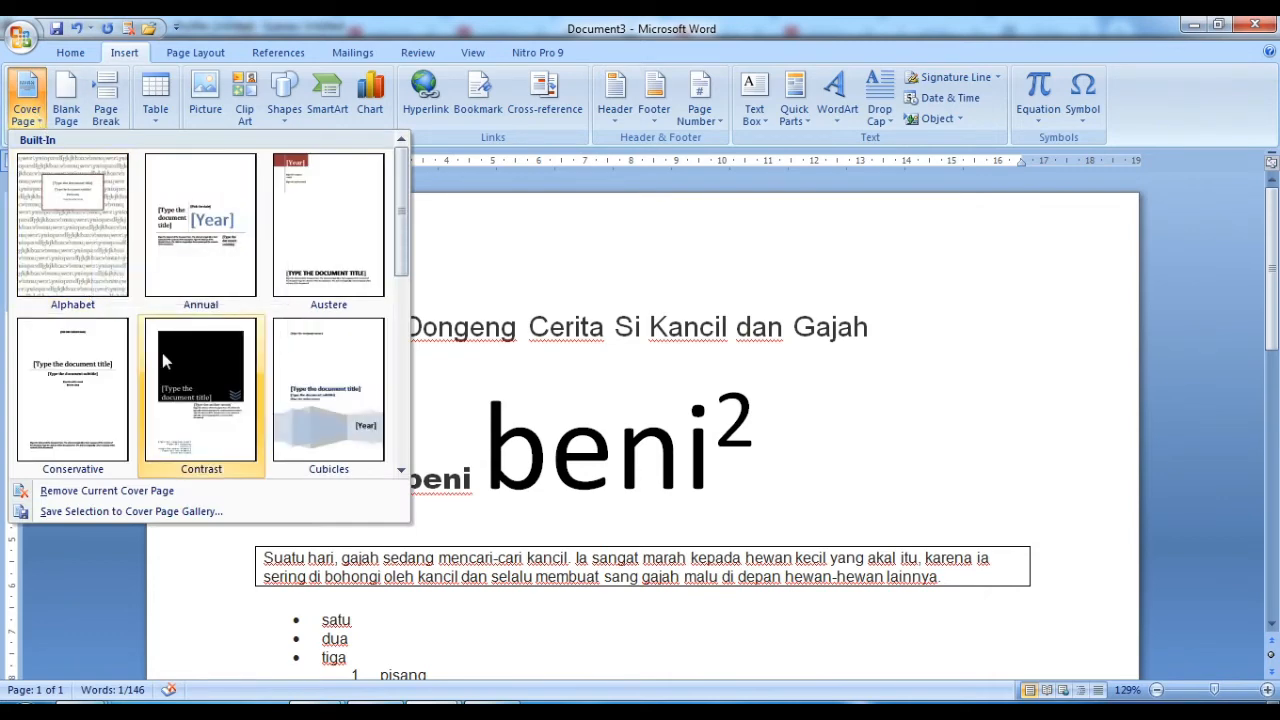
click(58, 250)
scroll(752, 430, down, 10)
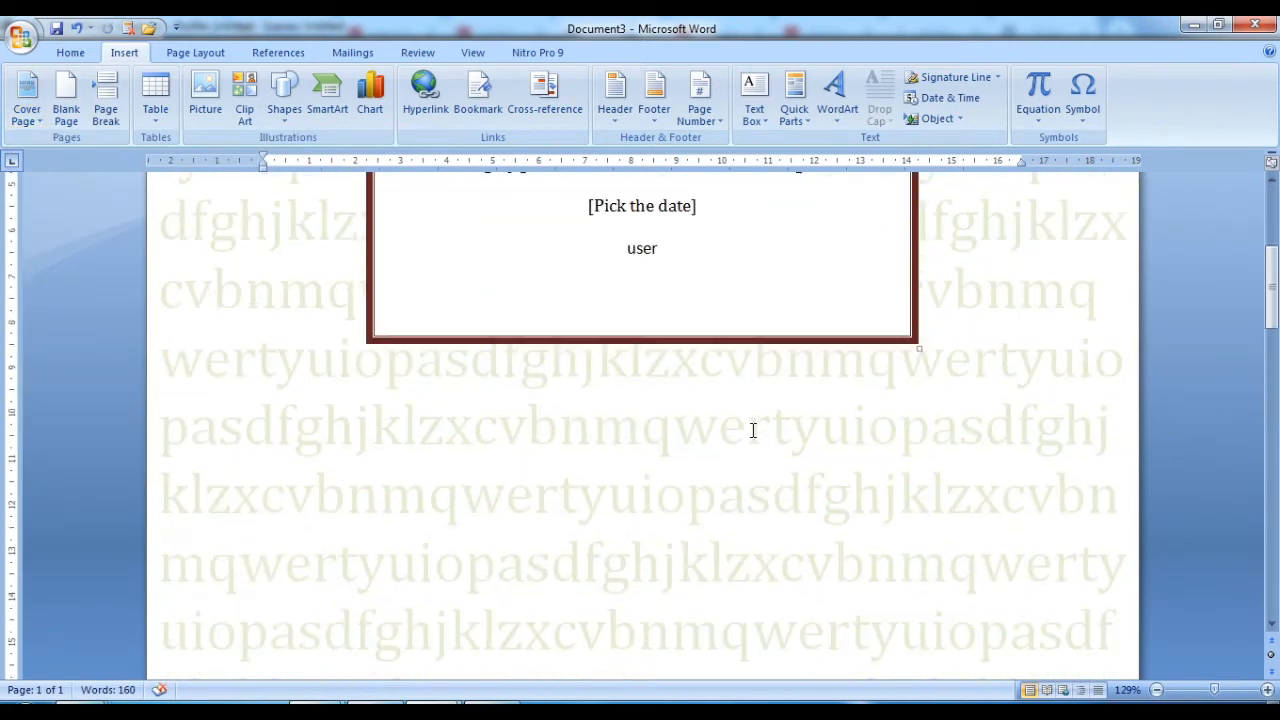
scroll(752, 438, up, 5)
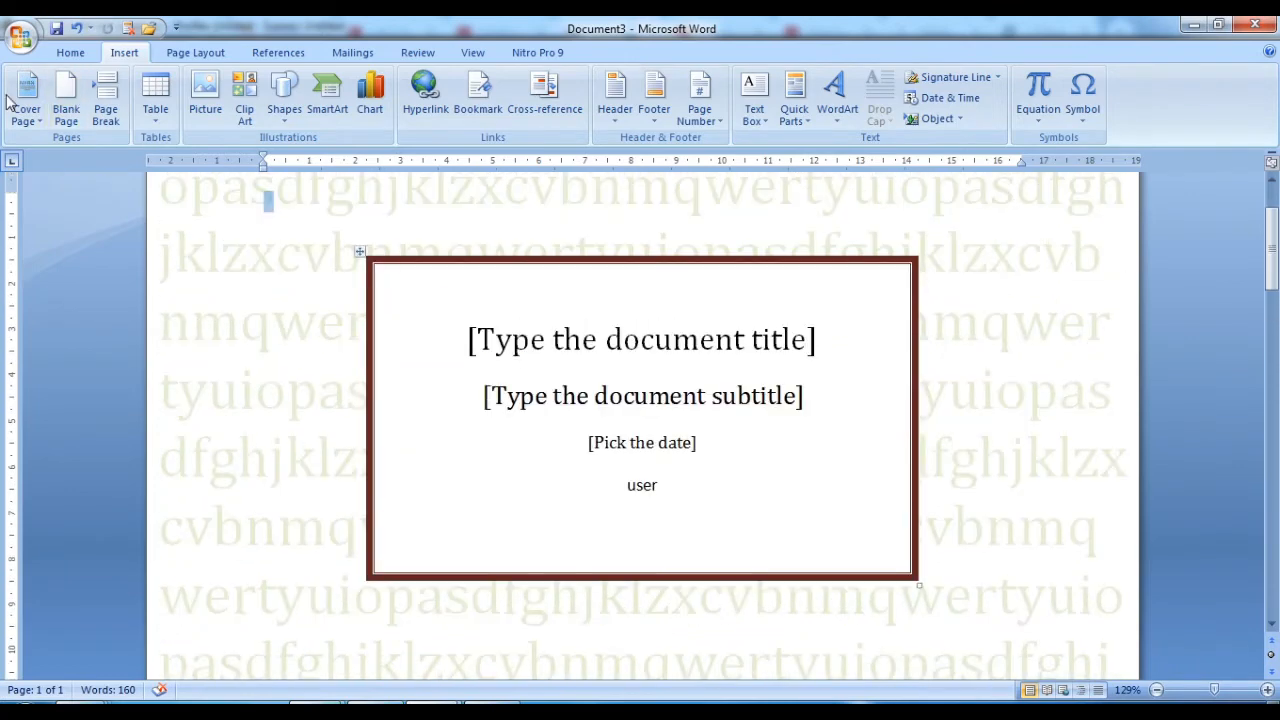
Replace the Alphabet cover page with the Cubicles design.
click(27, 100)
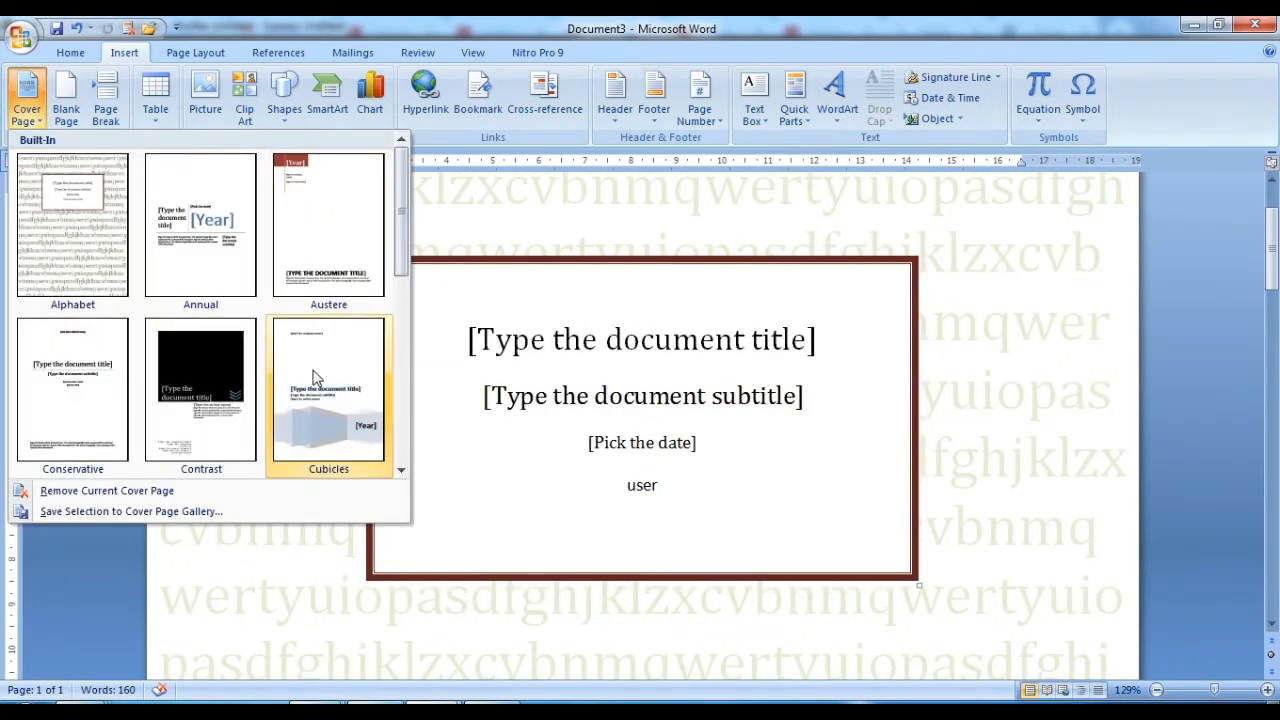
click(325, 400)
scroll(745, 360, down, 7)
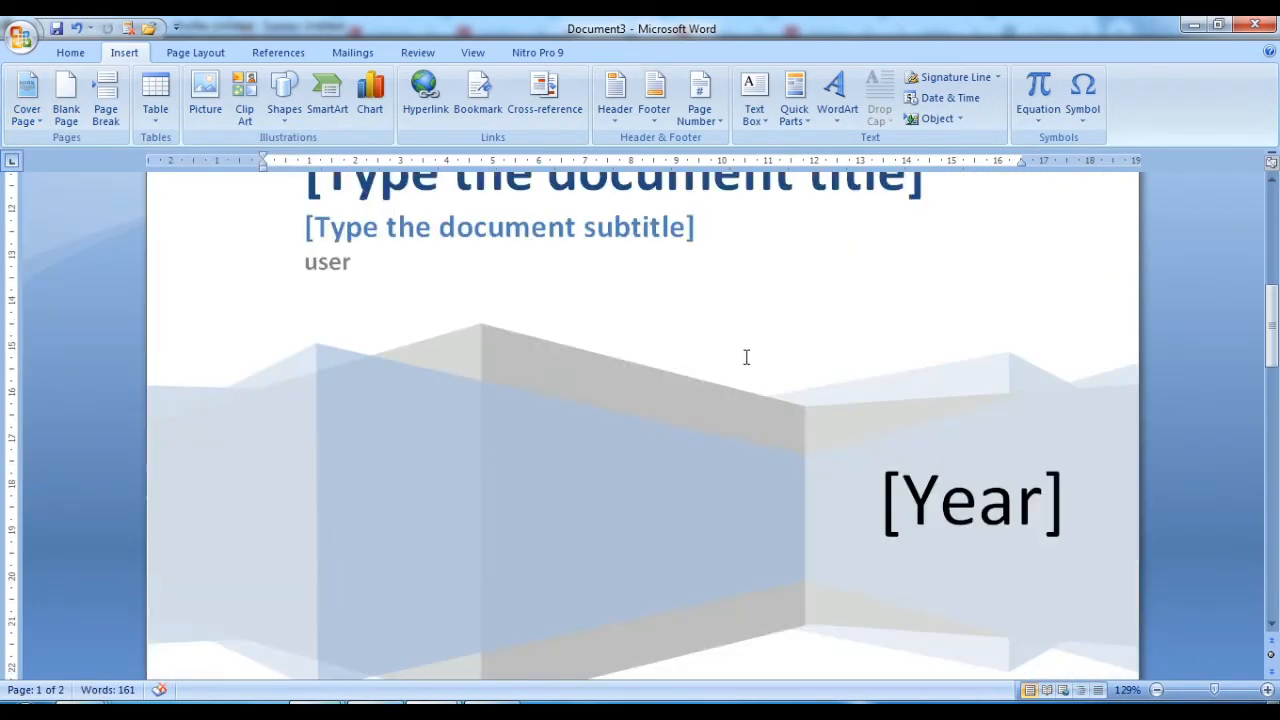
Replace the Cubicles cover page with the Contrast design.
click(27, 105)
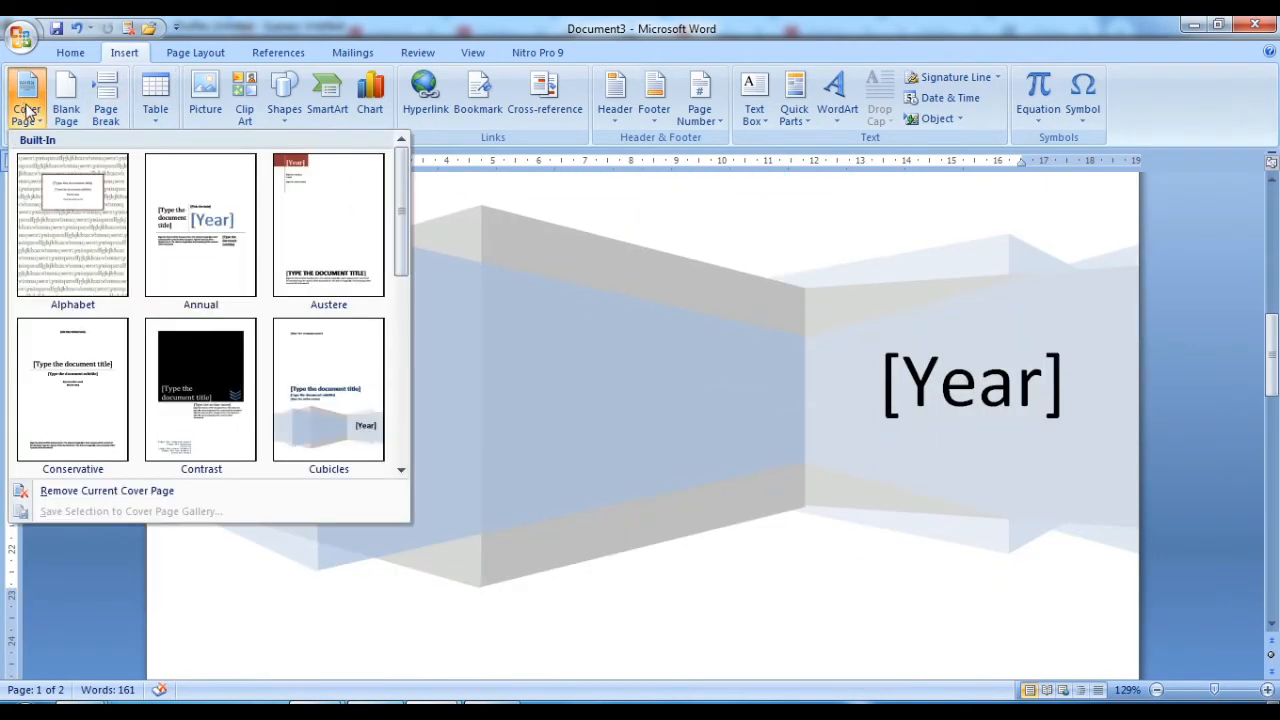
click(215, 345)
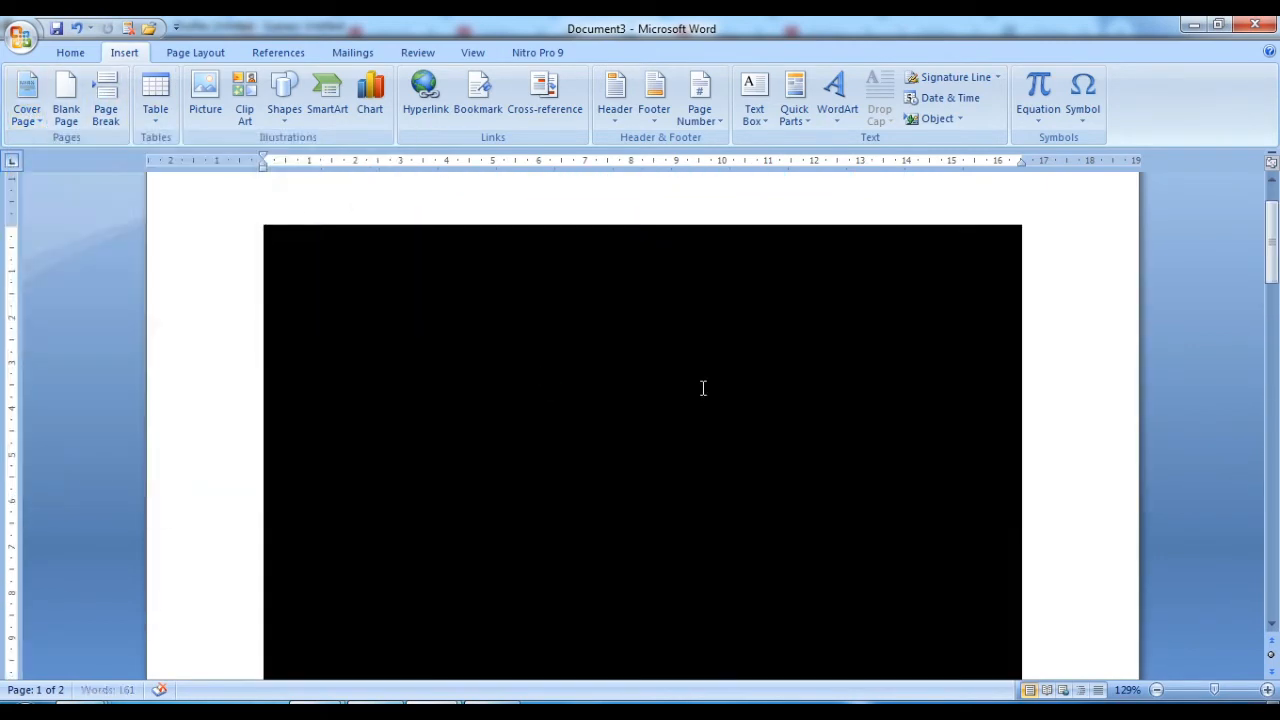
scroll(713, 371, down, 3)
scroll(713, 368, up, 5)
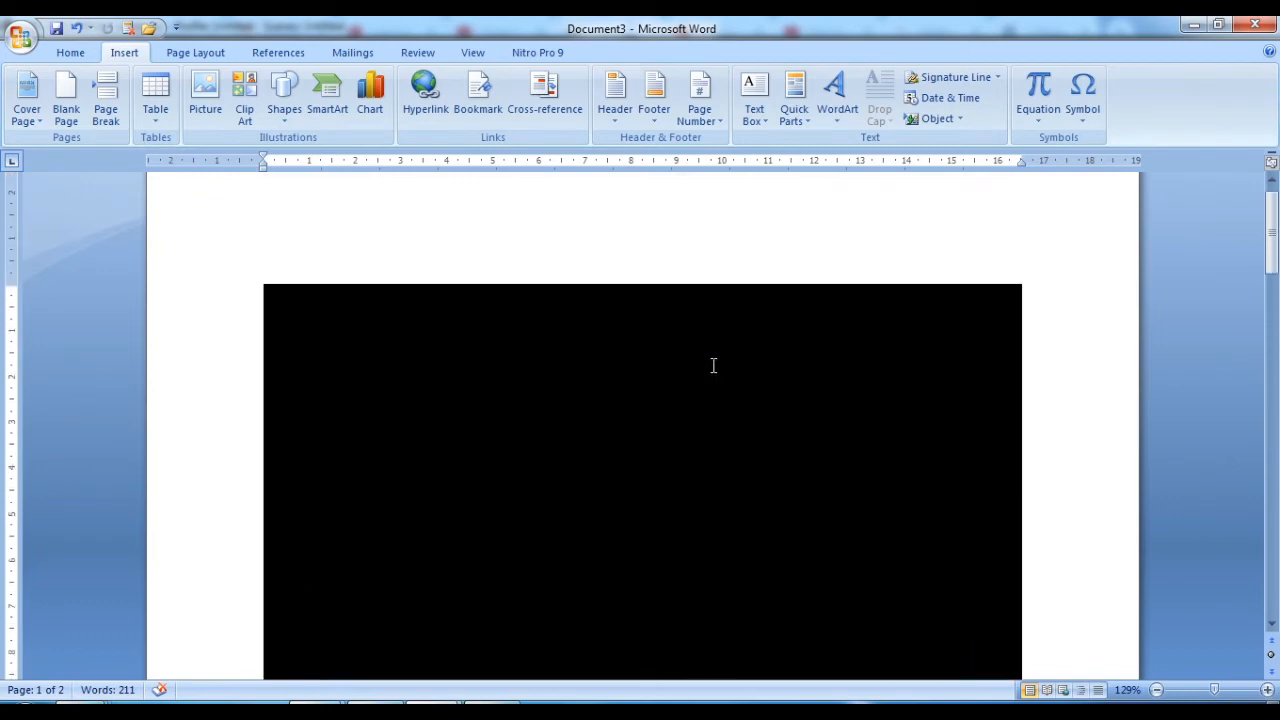
Undo the three cover page insertions.
key(ctrl+z)
key(ctrl+z)
key(ctrl+z)
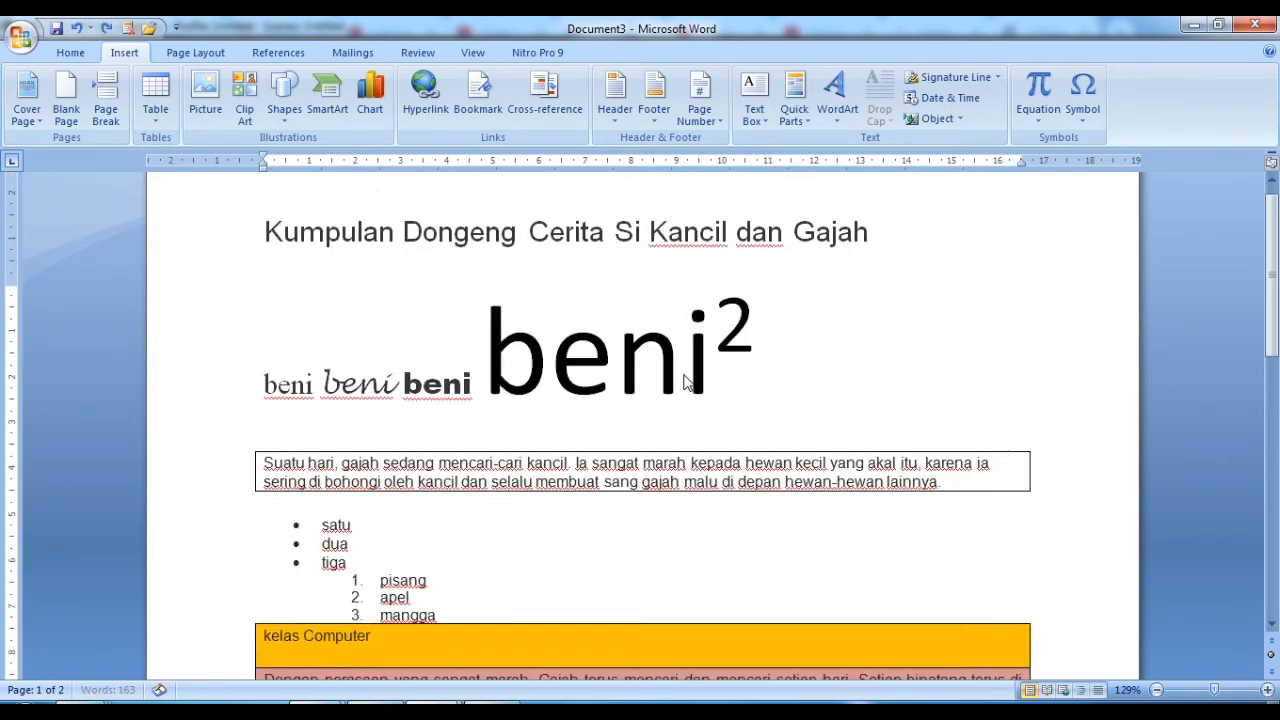
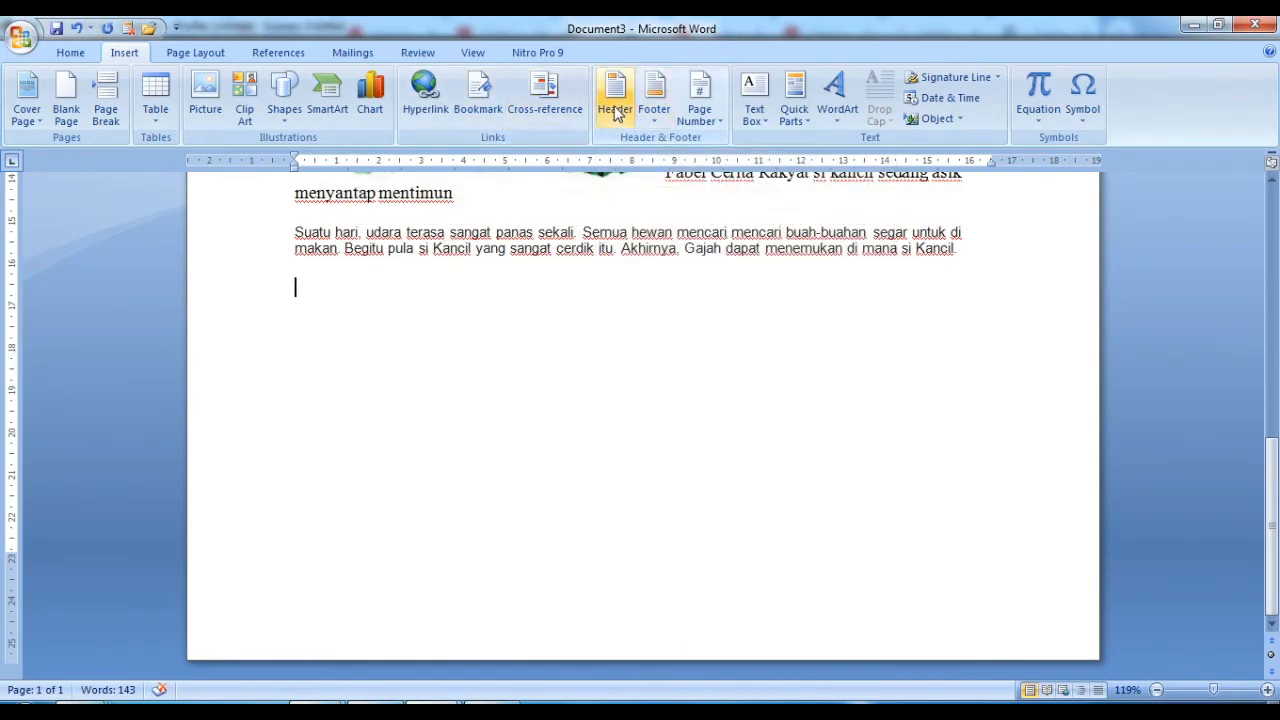
Insert the Alphabet header with the document title Komputer, and return to the body text.
click(615, 112)
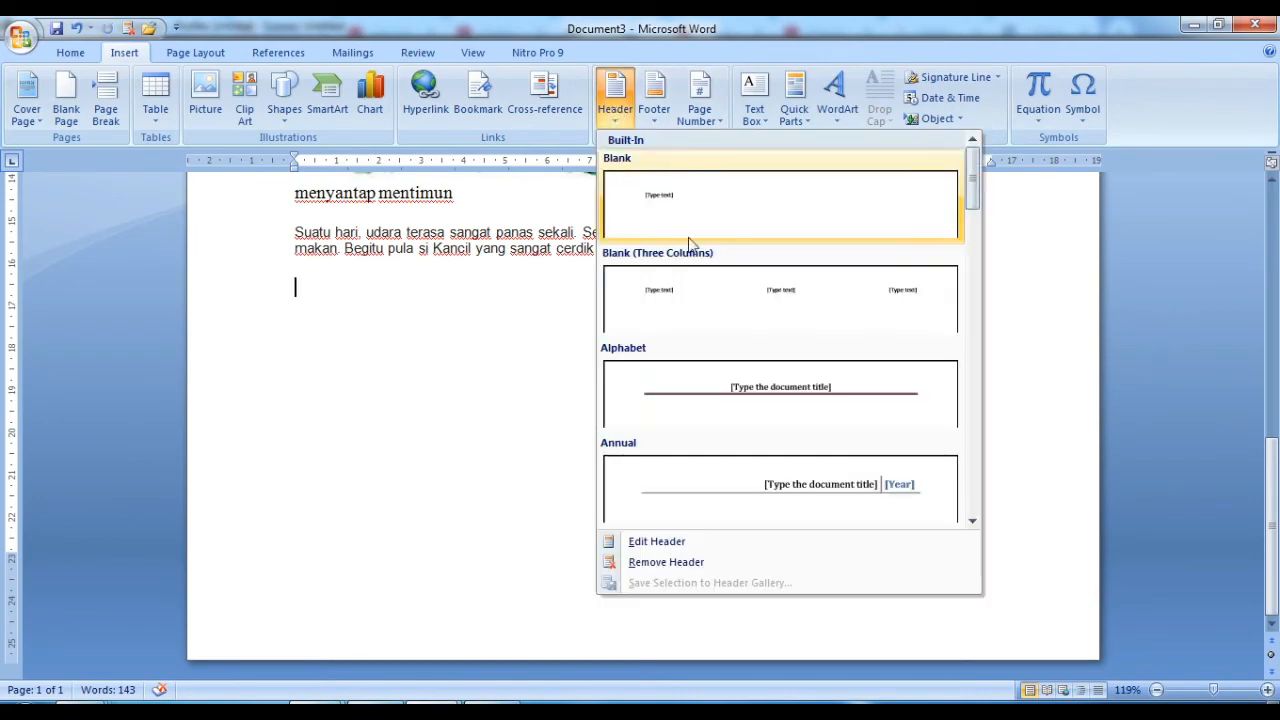
click(782, 400)
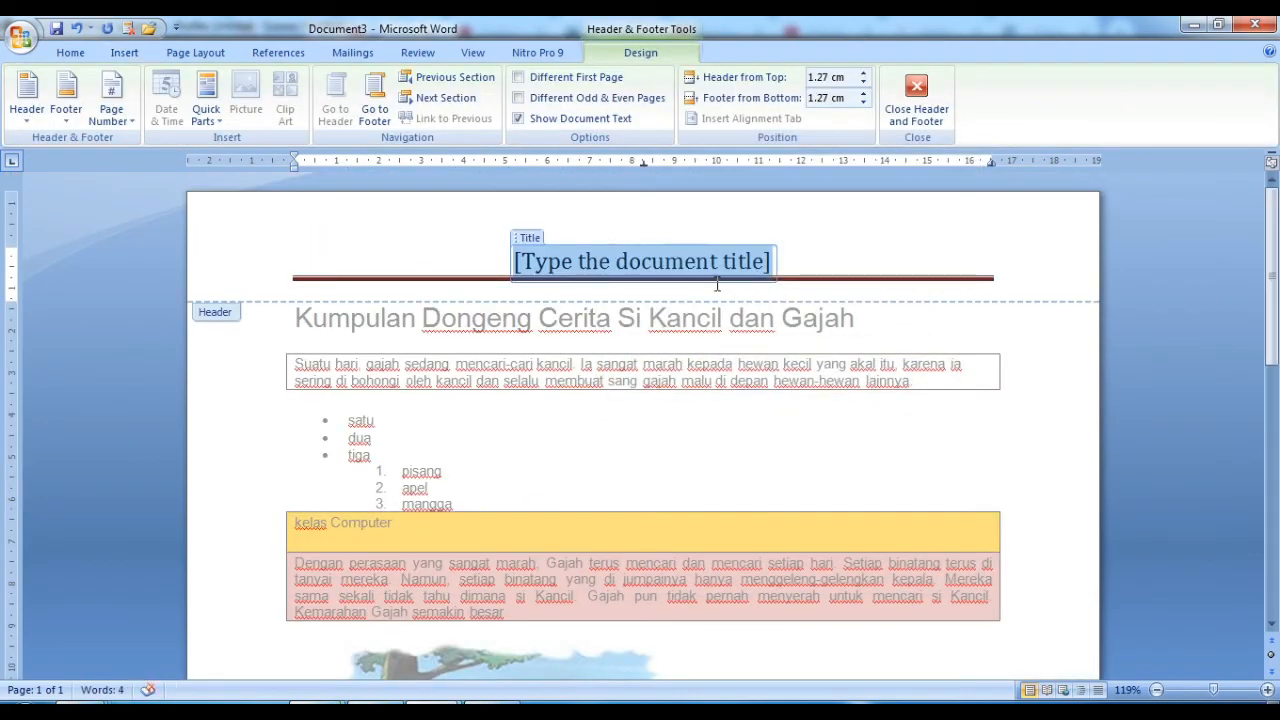
text(Komputer)
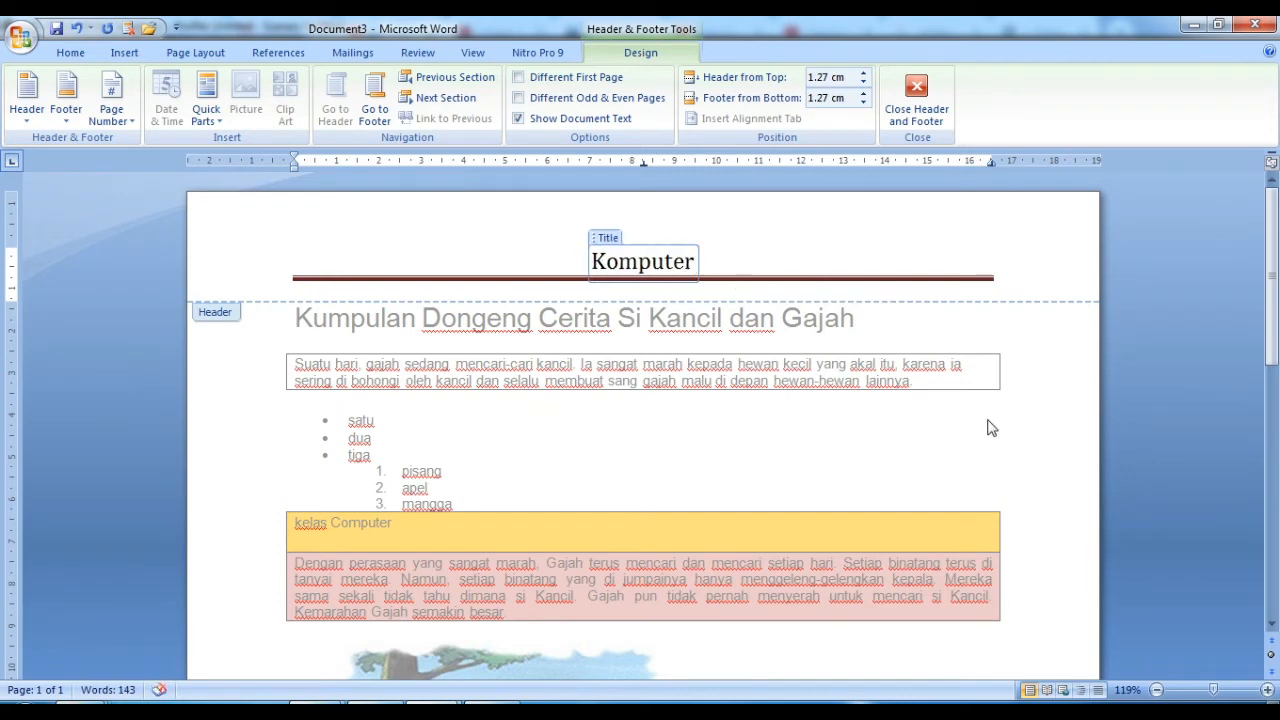
scroll(988, 426, down, 6)
double_click(980, 426)
scroll(860, 366, up, 6)
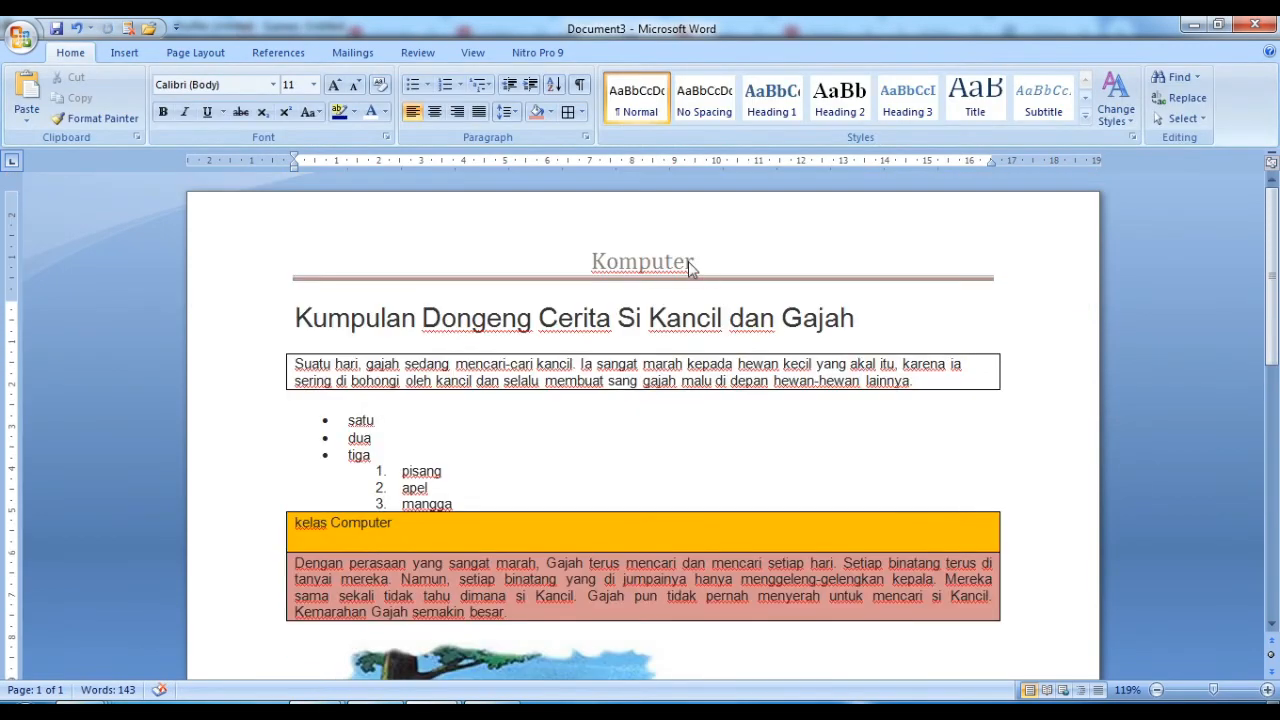
Insert the Alphabet footer, replace its placeholder text with Komputer, and return to the body text.
click(125, 54)
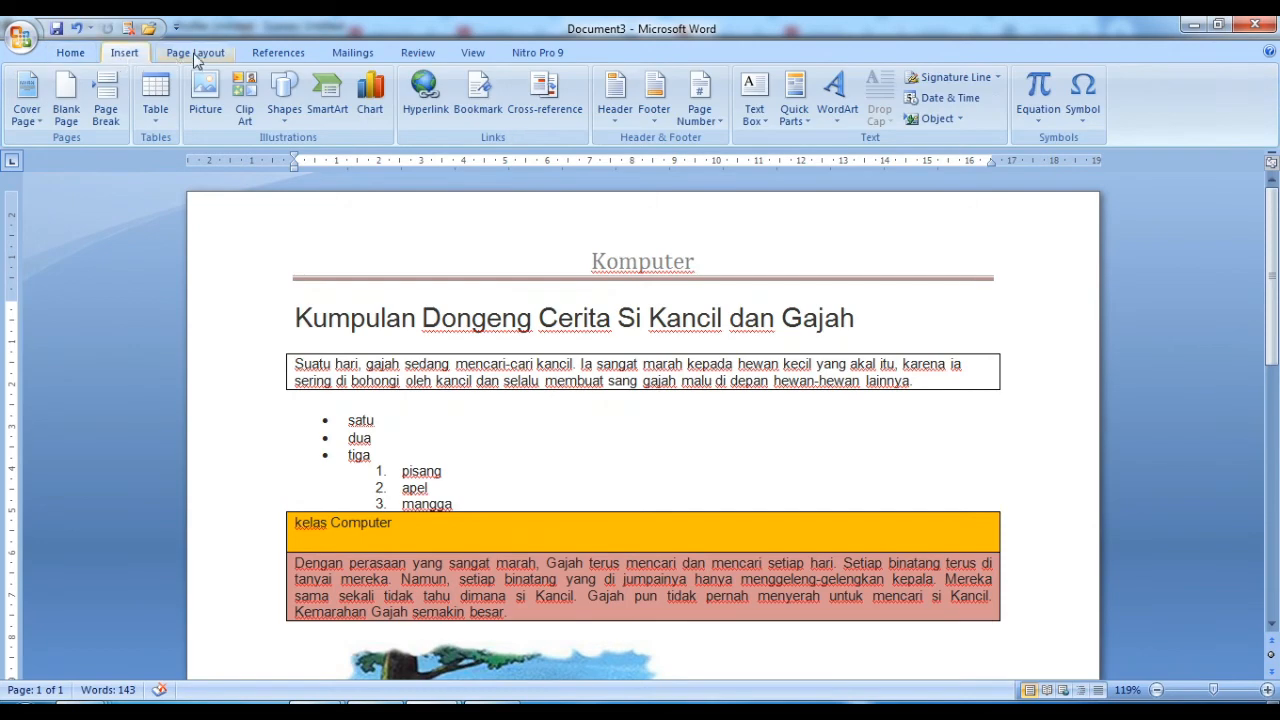
click(670, 97)
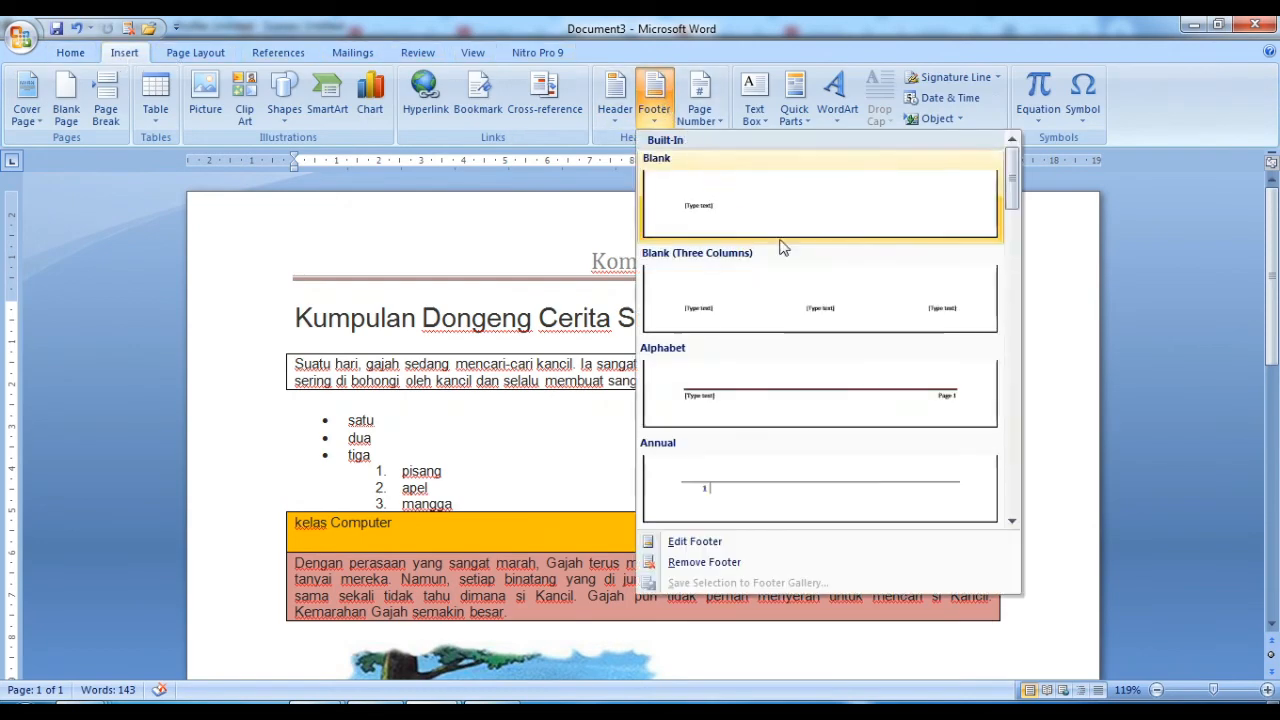
click(800, 388)
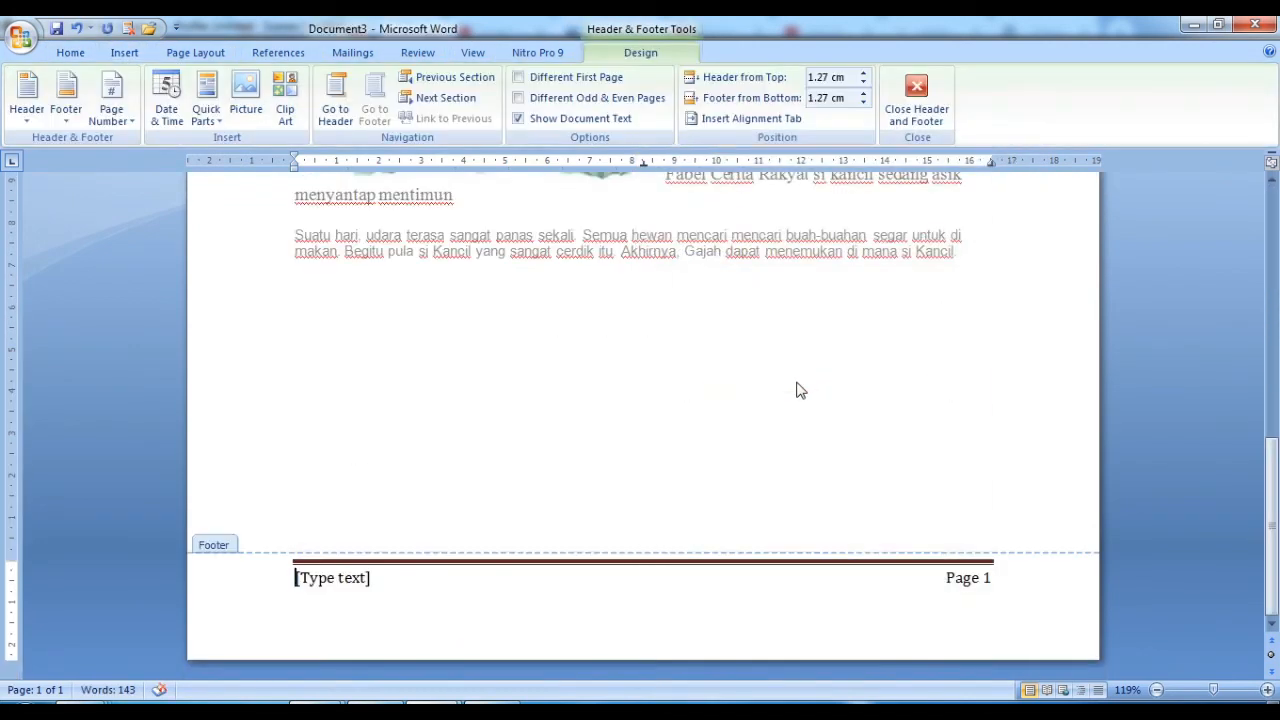
key(Delete)
key(Delete)
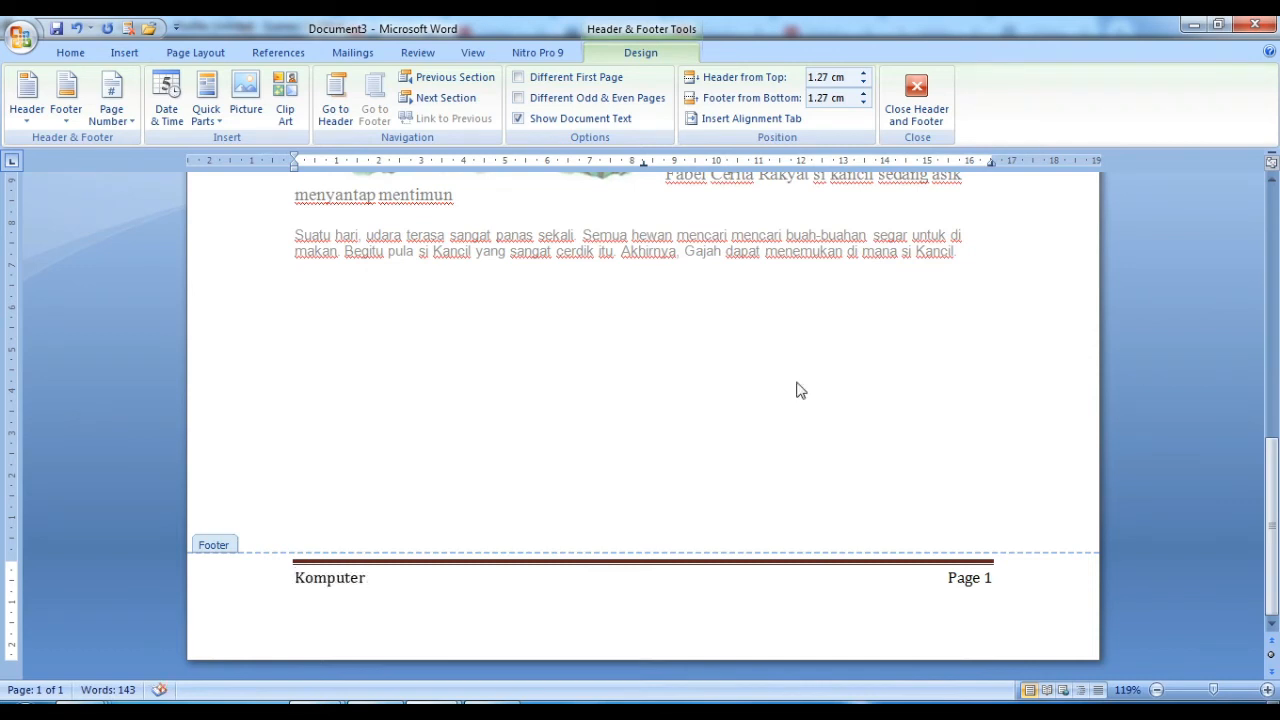
double_click(664, 403)
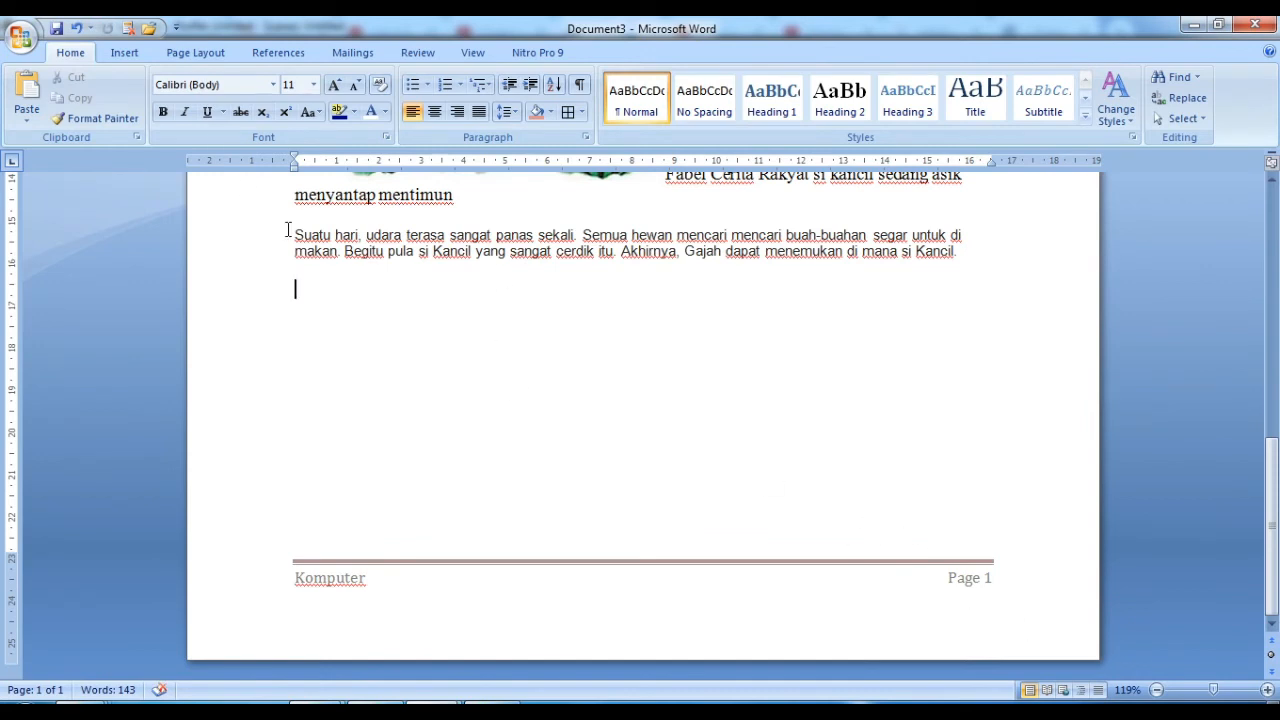
Insert a Plain Number 2 page number at the top of the page, and return to the body text.
click(140, 53)
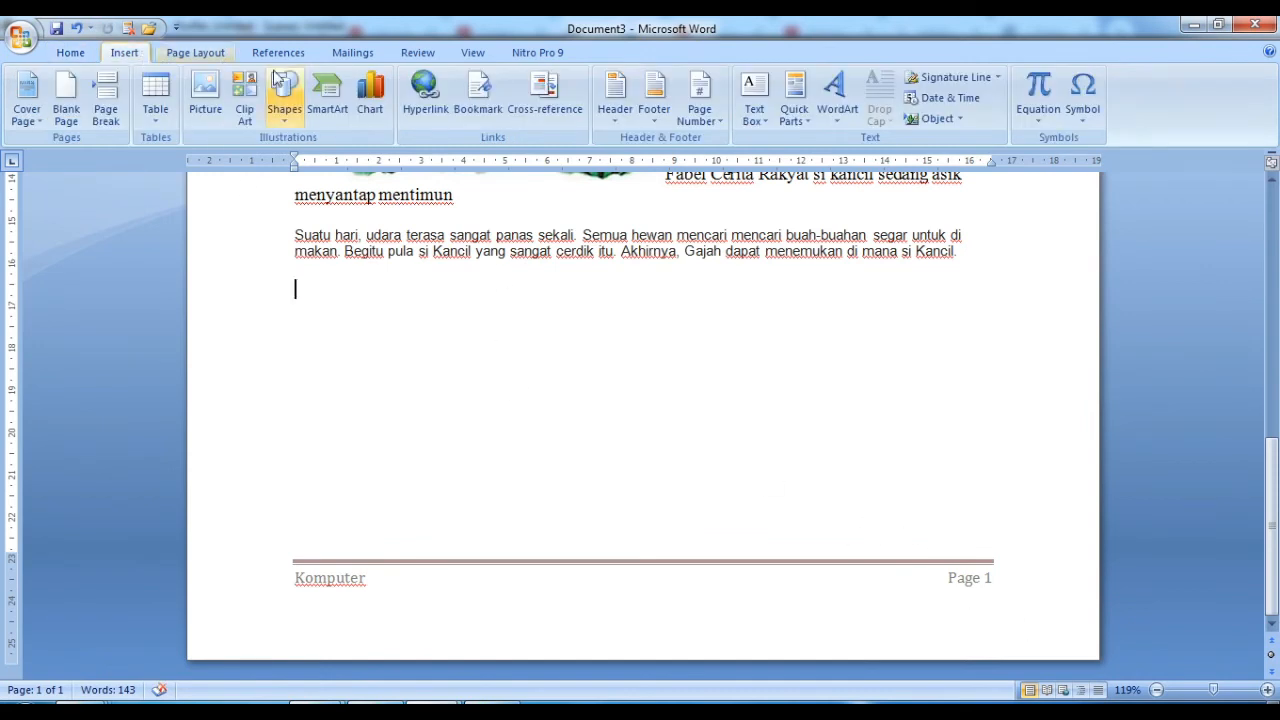
click(705, 115)
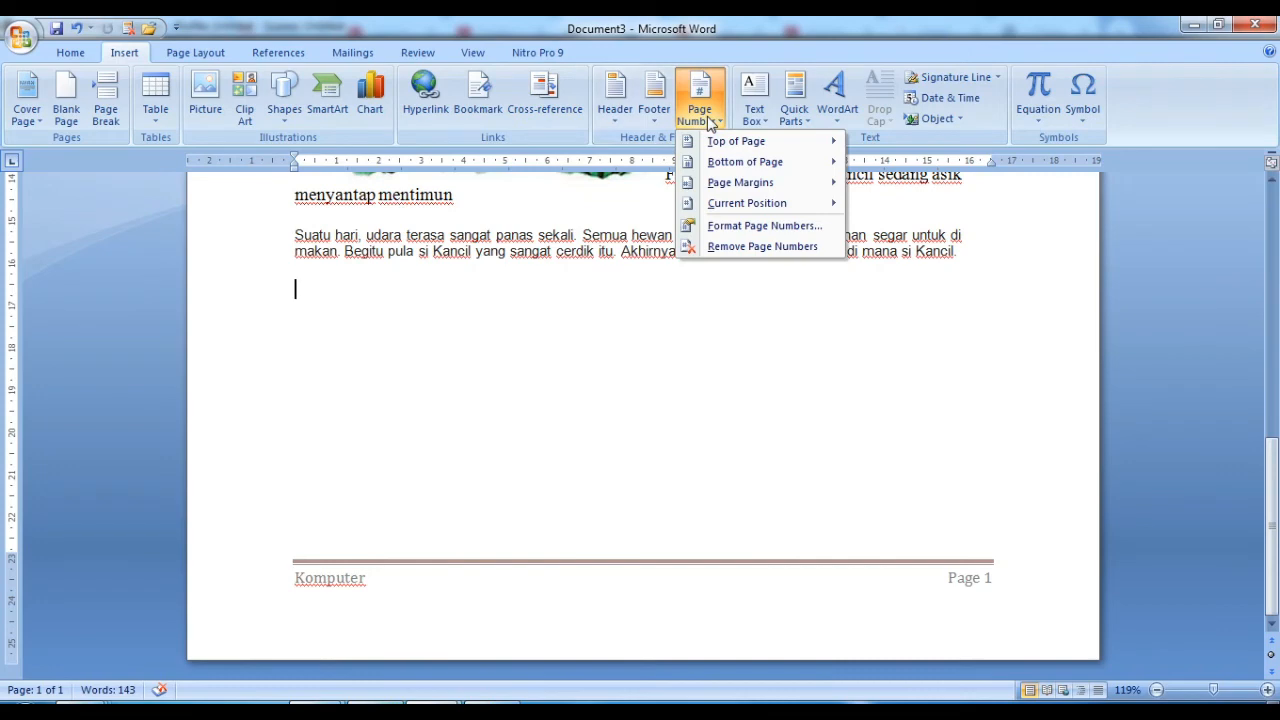
mouse_move(740, 141)
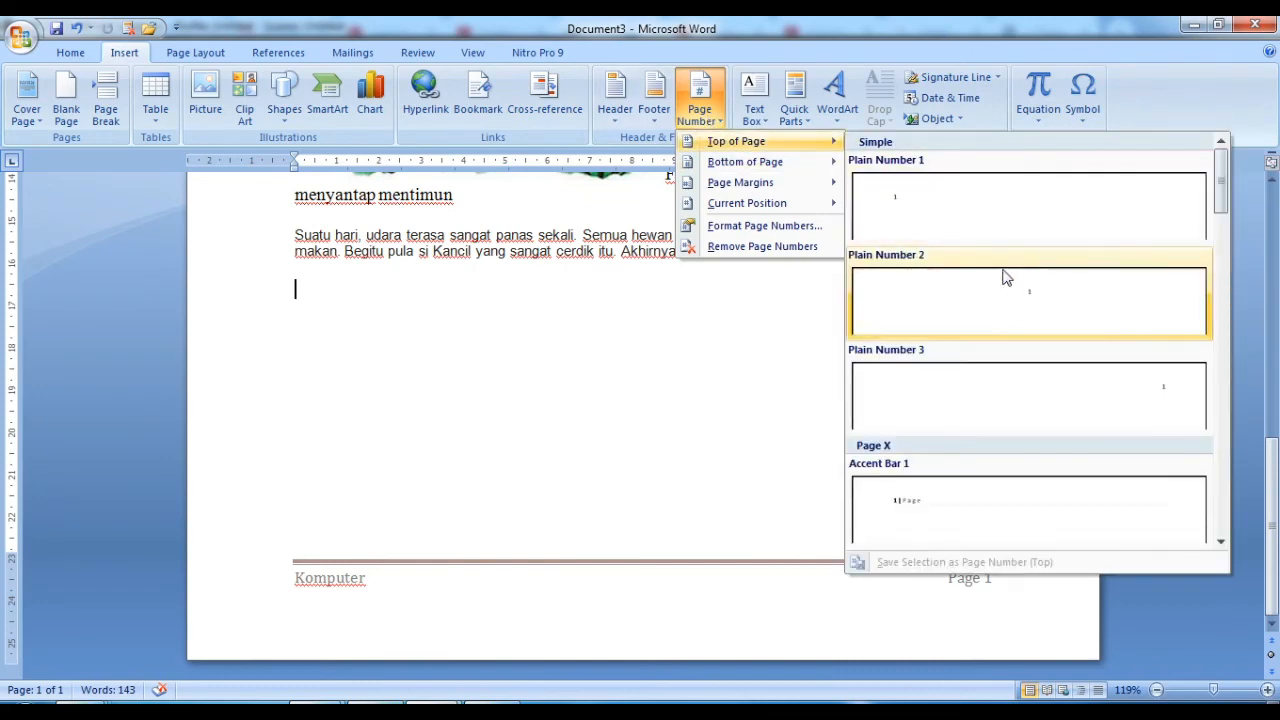
click(1013, 296)
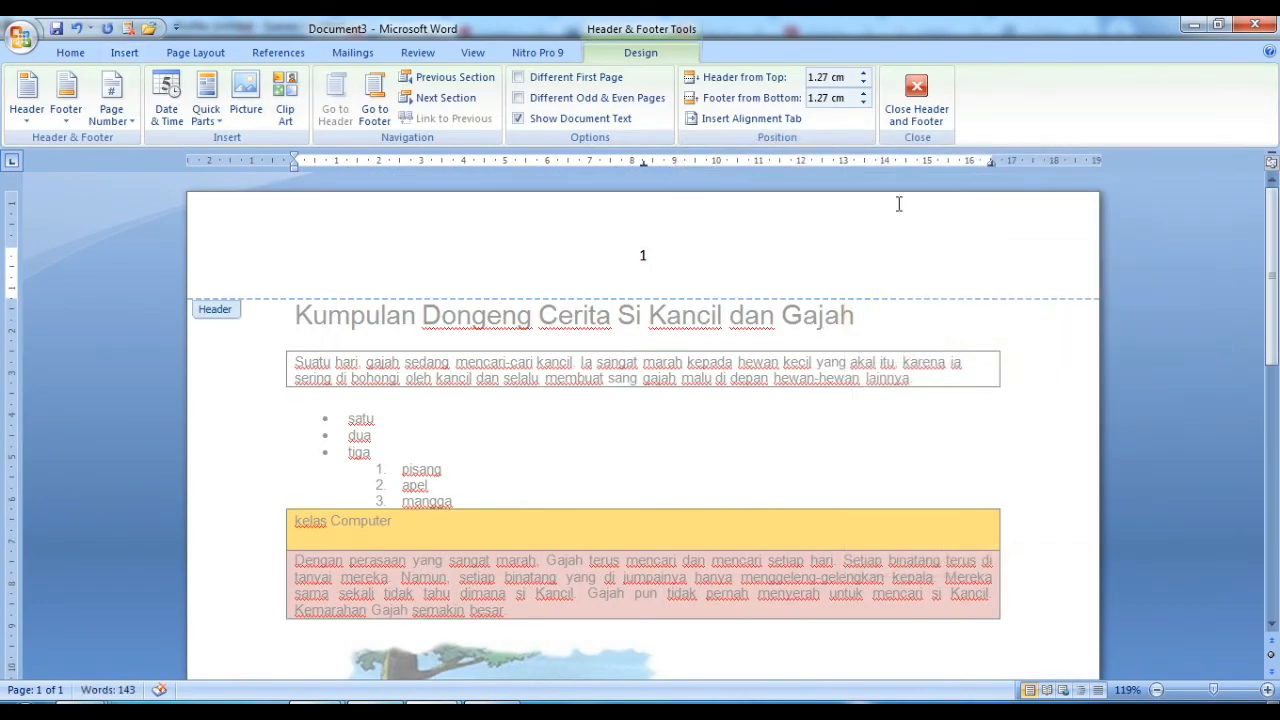
double_click(922, 410)
scroll(920, 410, down, 4)
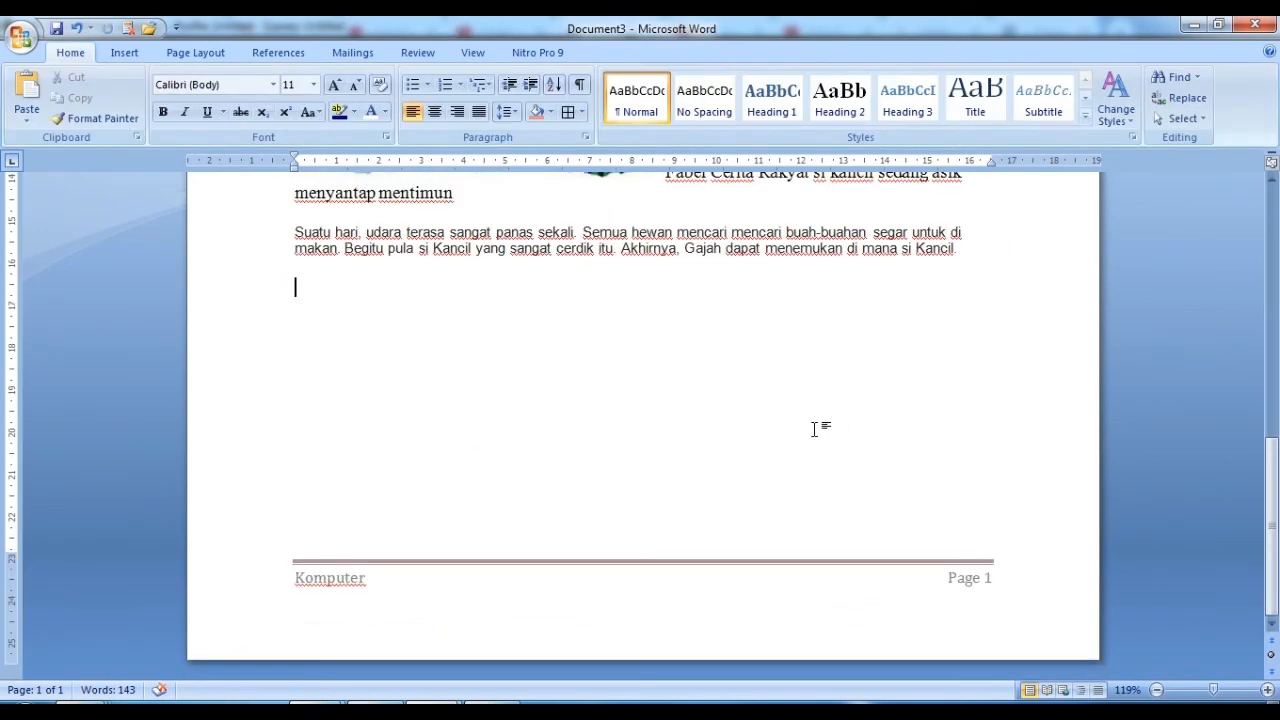
Insert a blank page after the last story paragraph, and check the header page numbers across the pages.
click(124, 52)
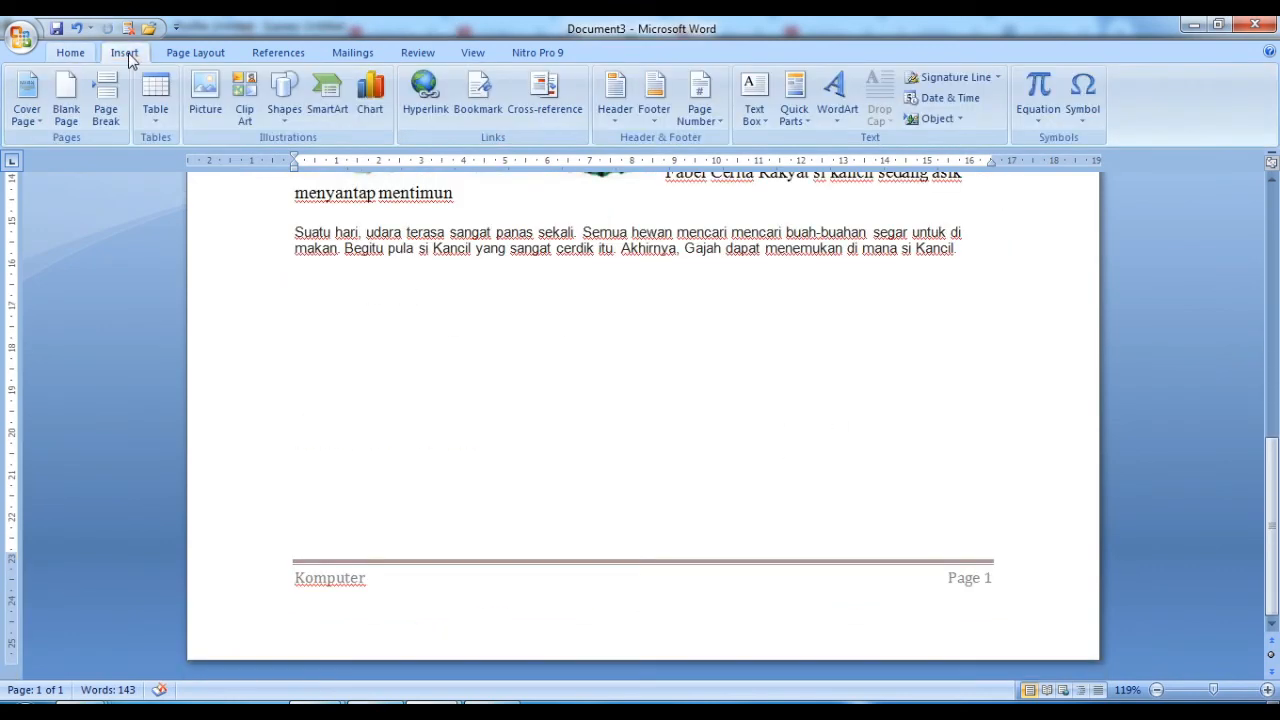
click(68, 98)
scroll(645, 425, down, 3)
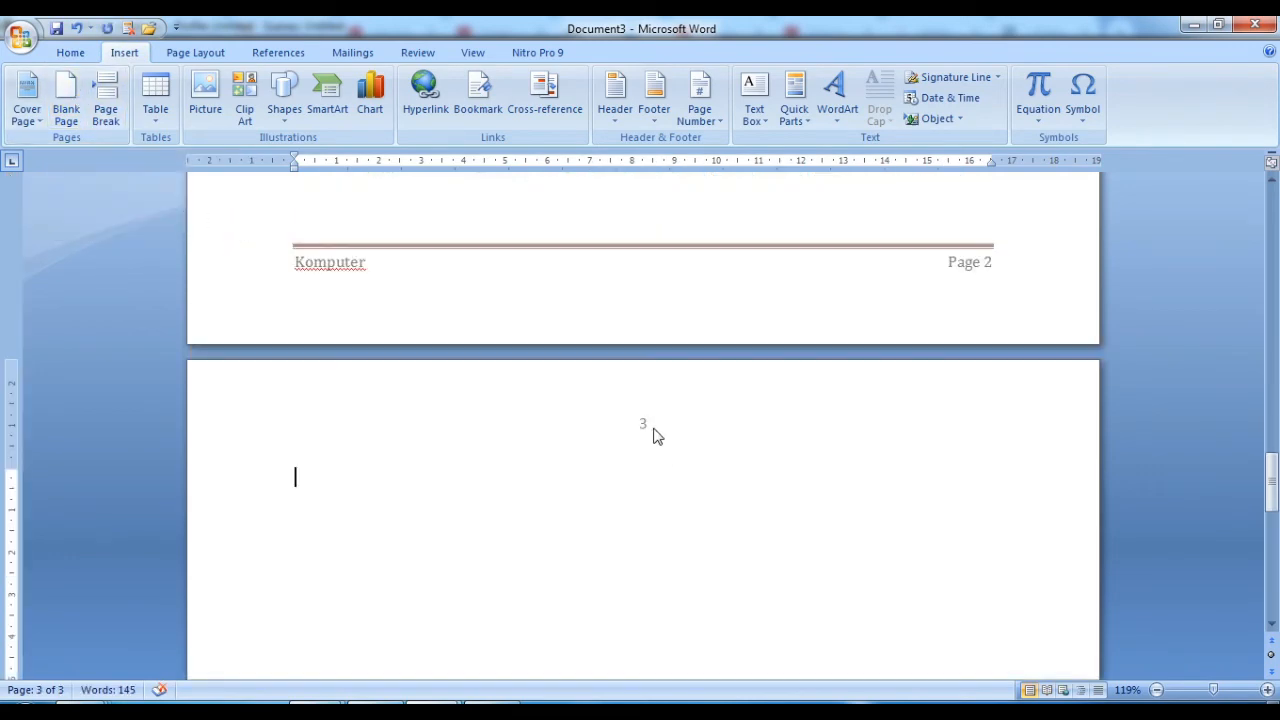
scroll(657, 436, up, 2)
scroll(686, 492, up, 20)
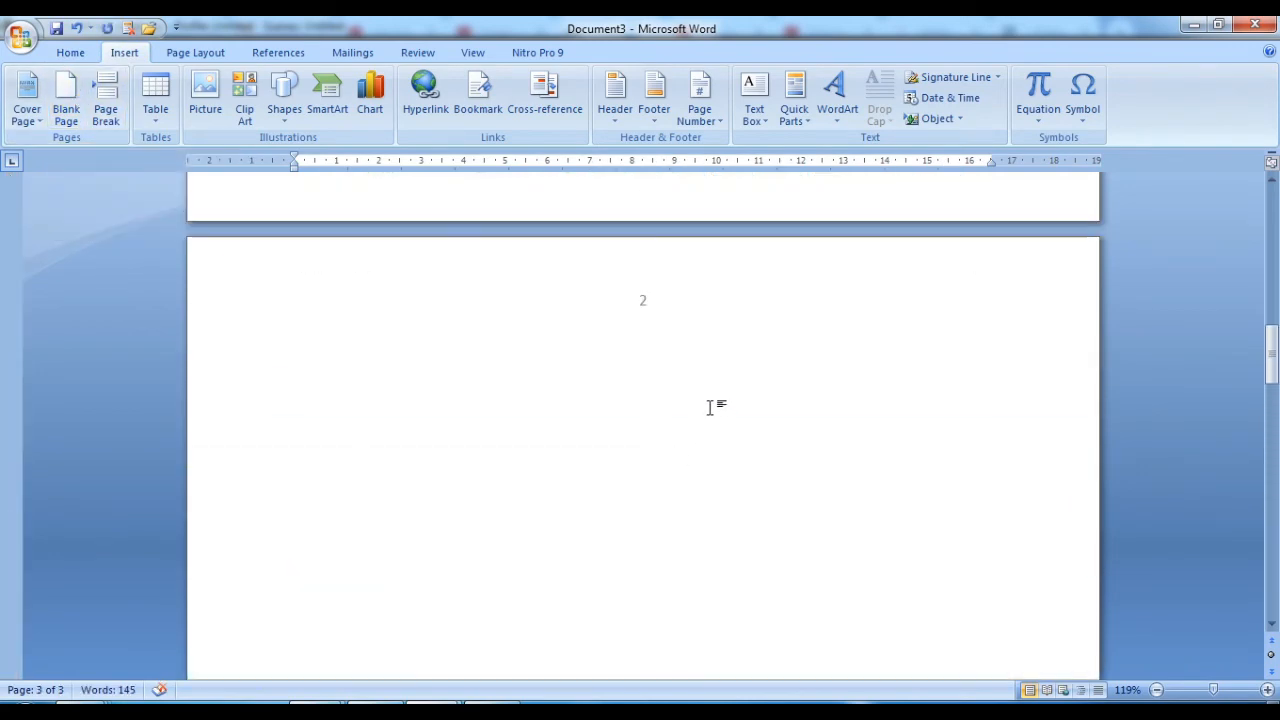
scroll(625, 330, up, 20)
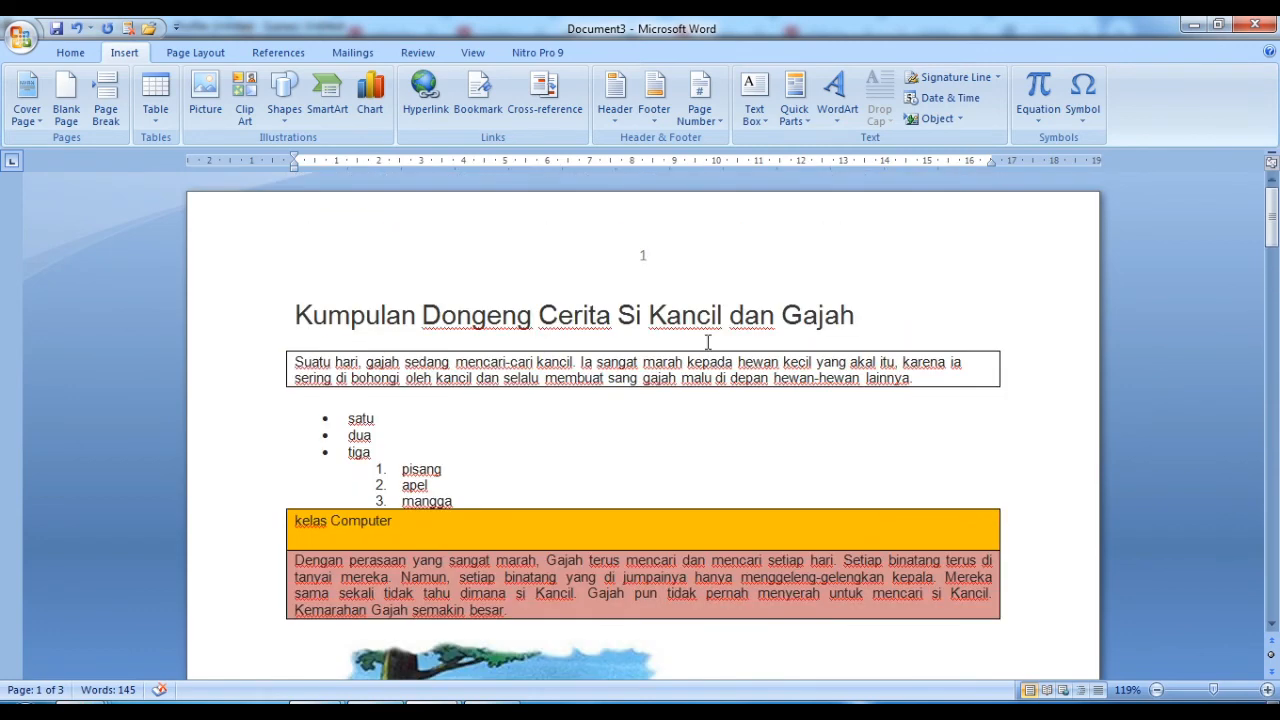
Insert a Plain Number 2 page number at the bottom of the pages, and check it in the footers.
click(700, 100)
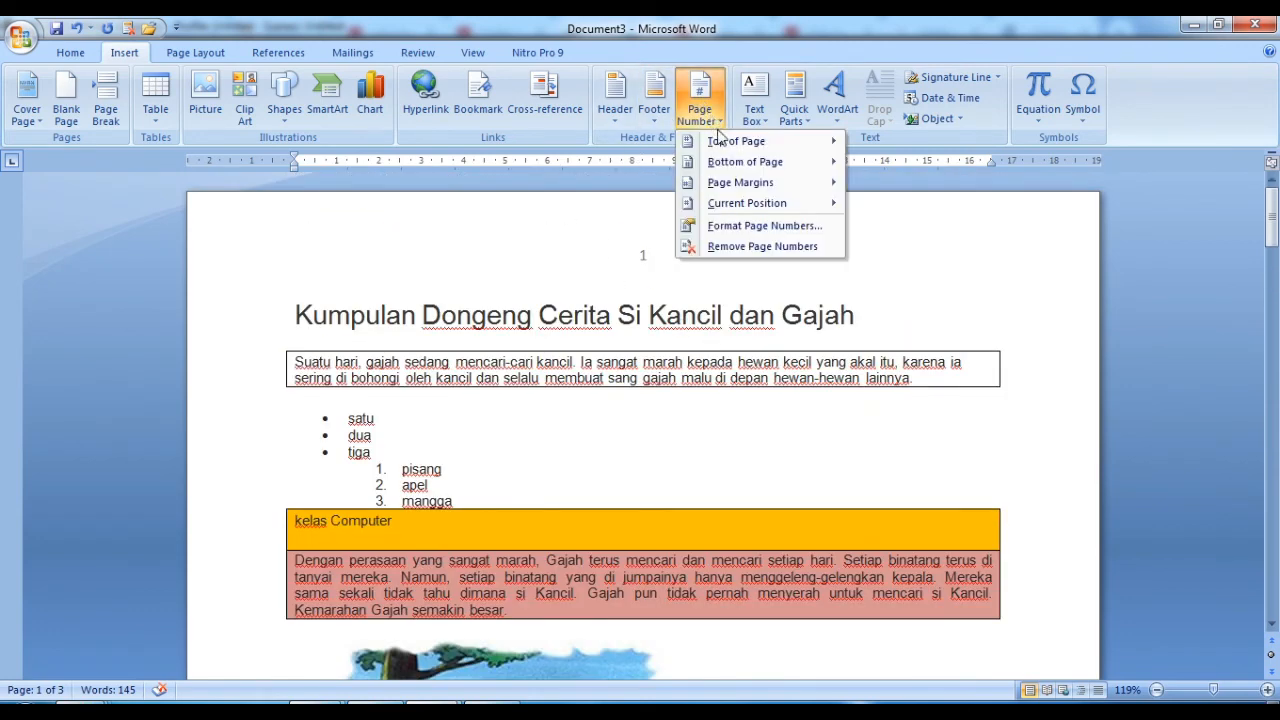
mouse_move(716, 163)
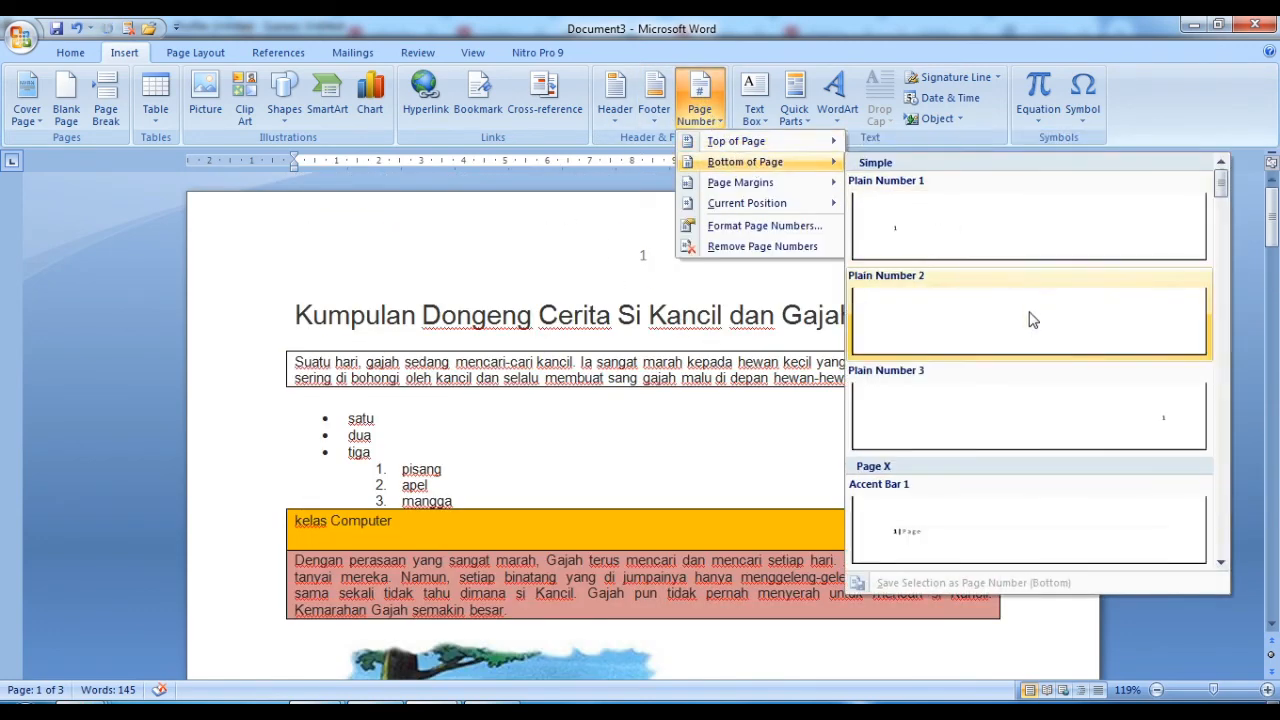
click(1033, 320)
double_click(580, 389)
scroll(641, 390, down, 3)
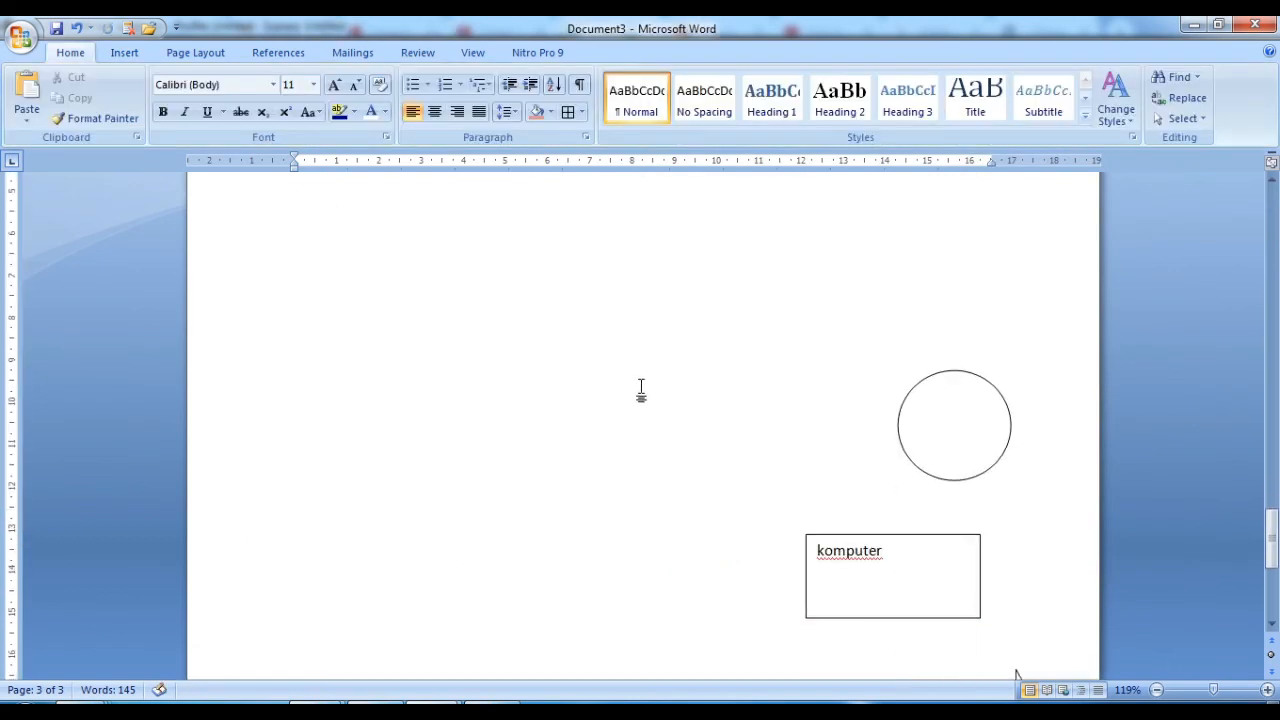
scroll(641, 390, down, 6)
scroll(694, 460, up, 10)
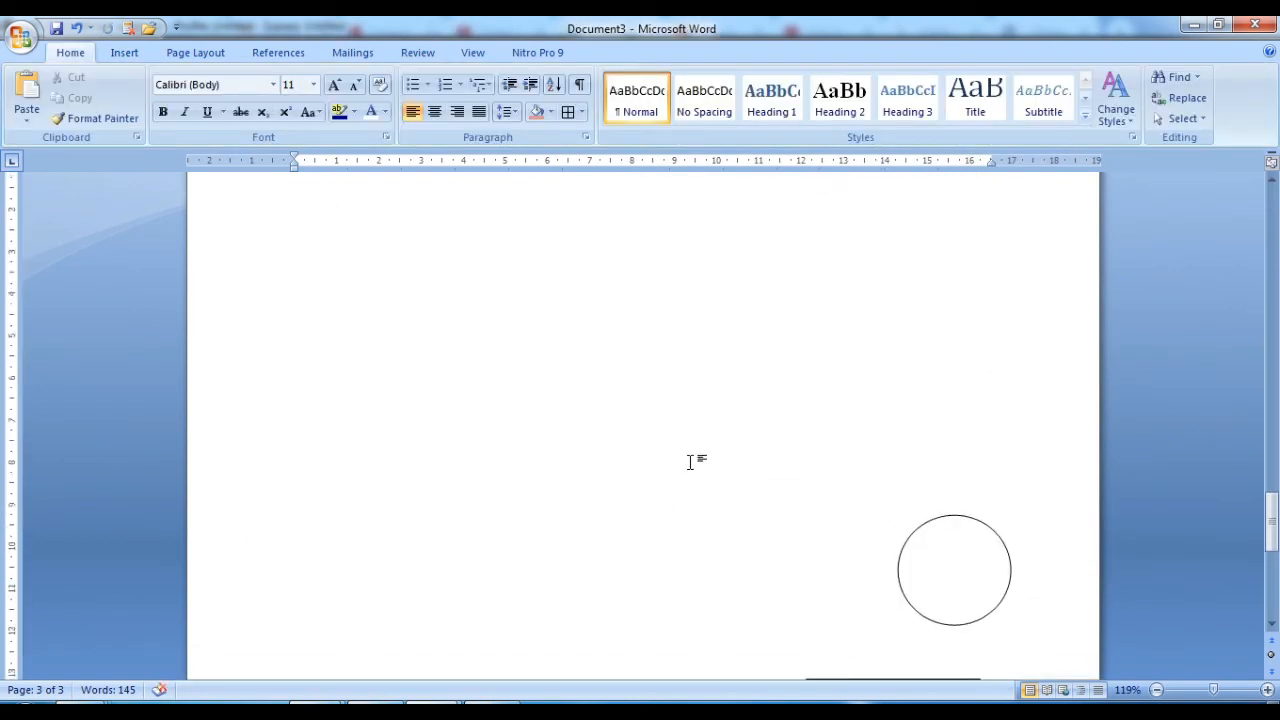
scroll(690, 400, up, 12)
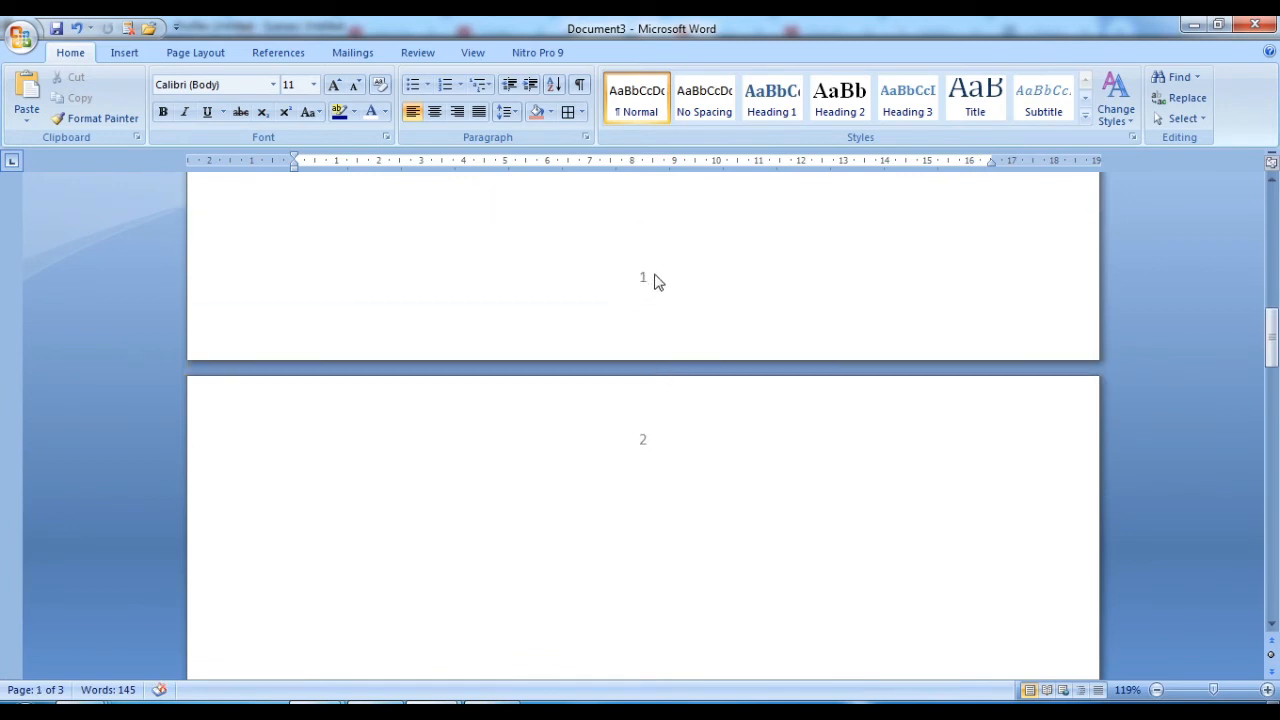
Insert an Alphabet Sidebar text box, and delete the sidebar from the third page.
click(124, 52)
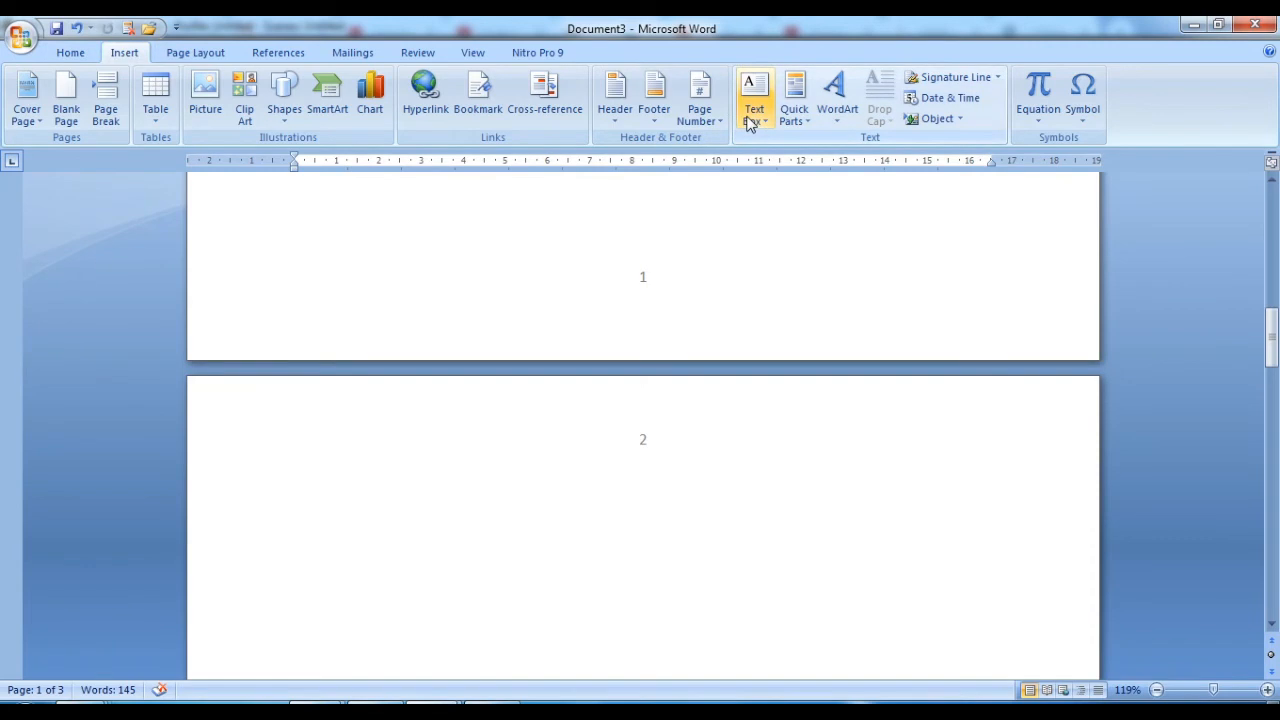
scroll(749, 295, up, 5)
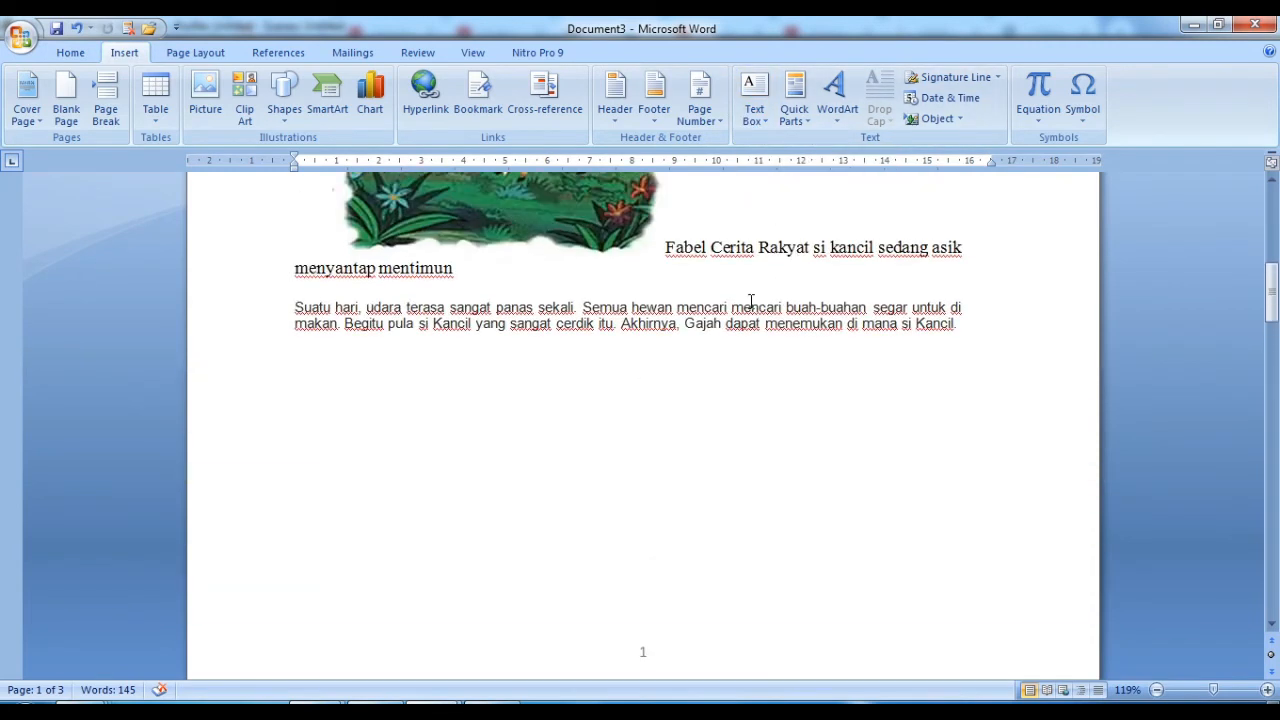
click(754, 96)
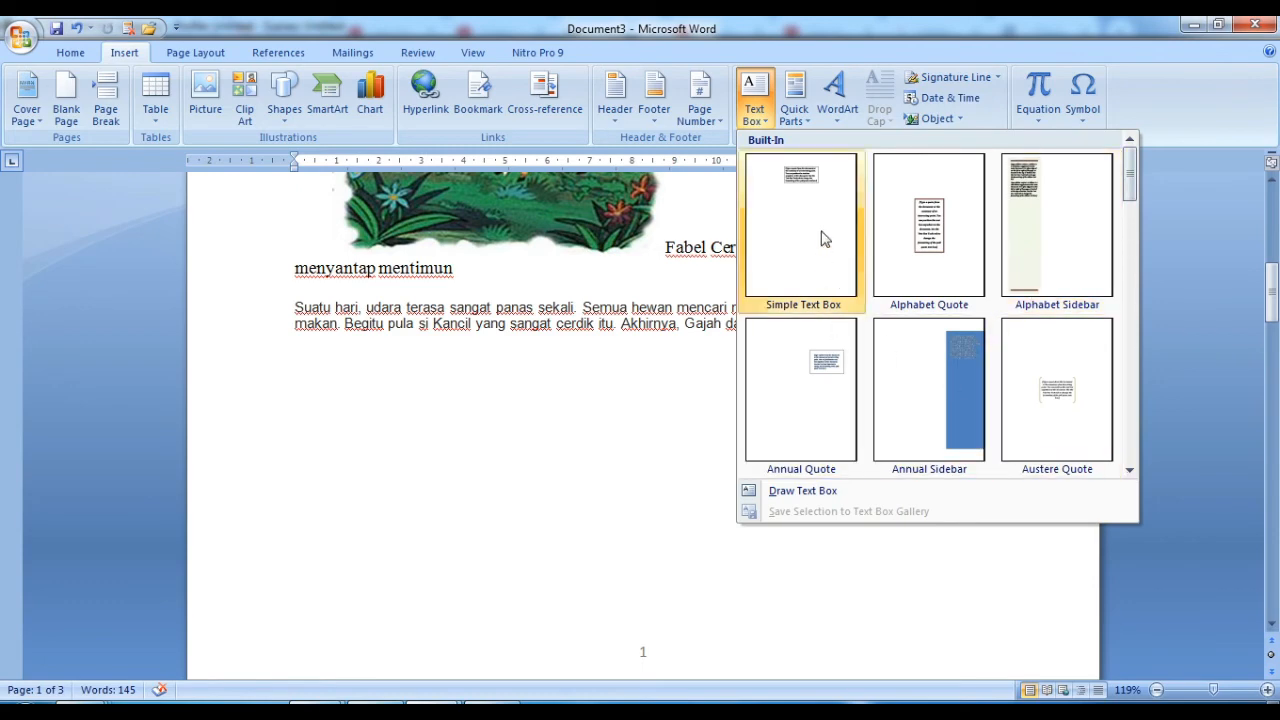
click(1014, 229)
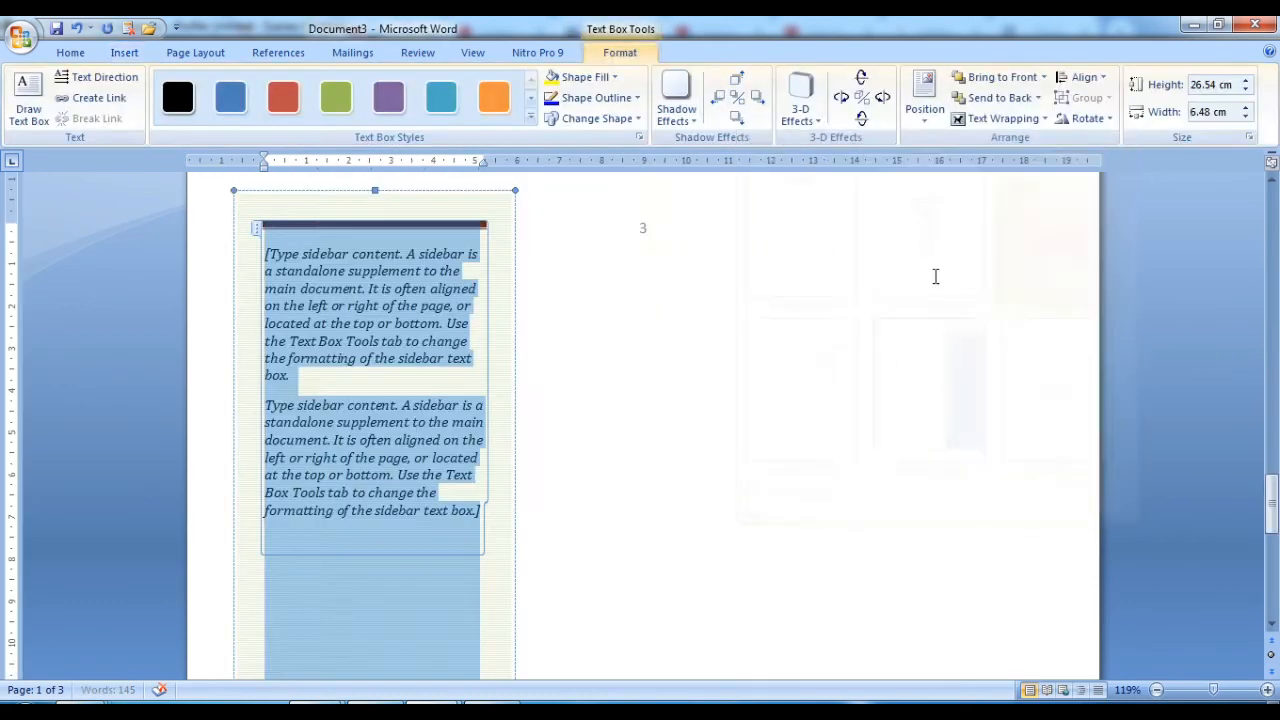
click(569, 347)
click(446, 221)
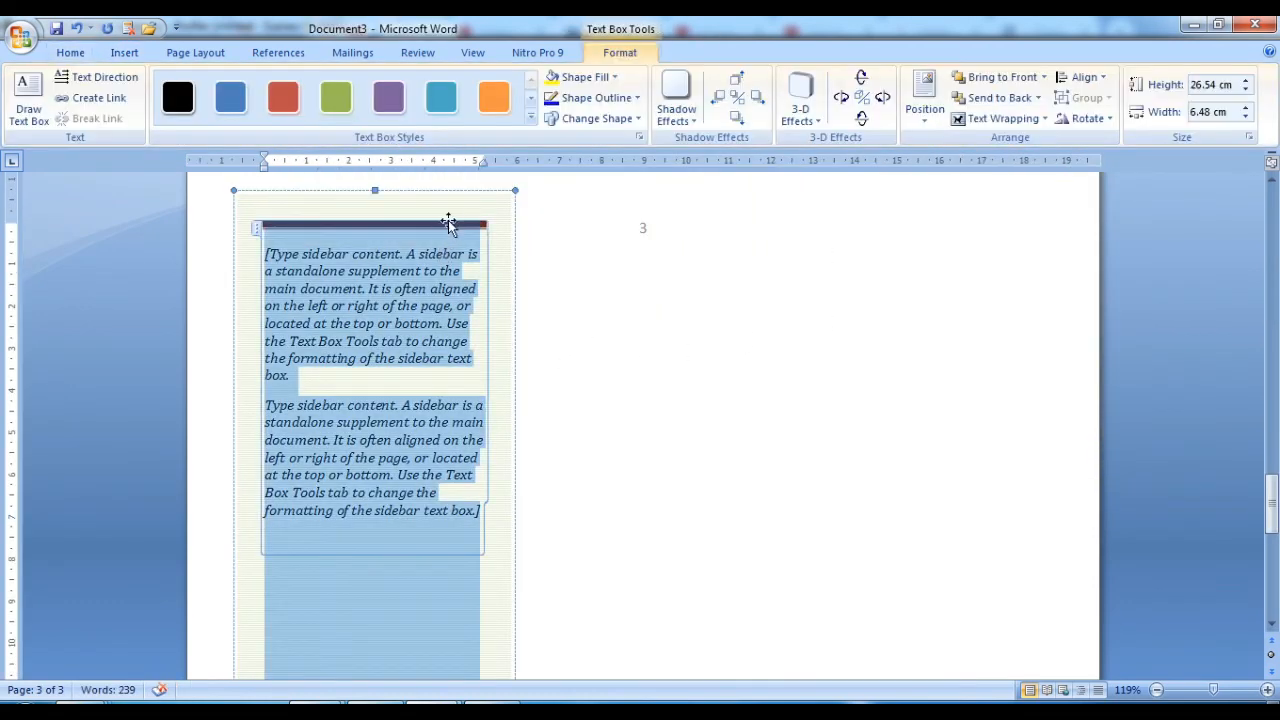
key(Delete)
key(Delete)
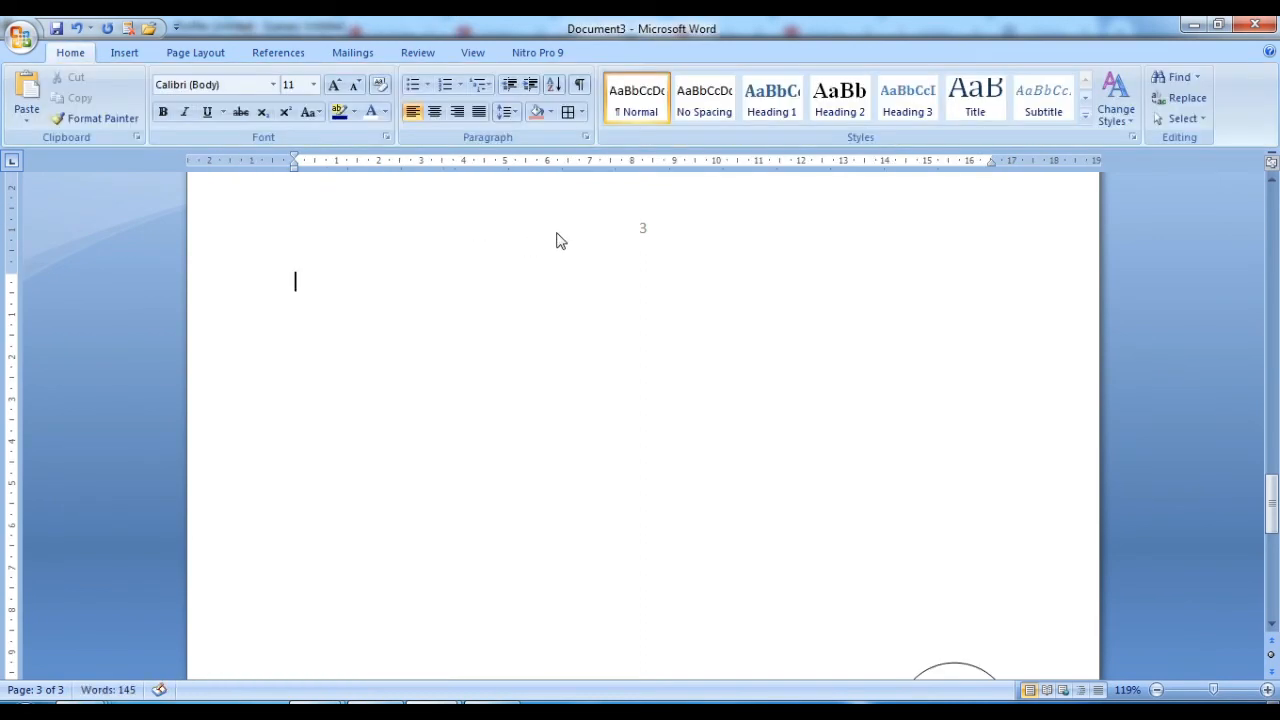
Insert orange 3-D WordArt reading Komputer on the third page, and enlarge it to roughly half the page width.
click(122, 51)
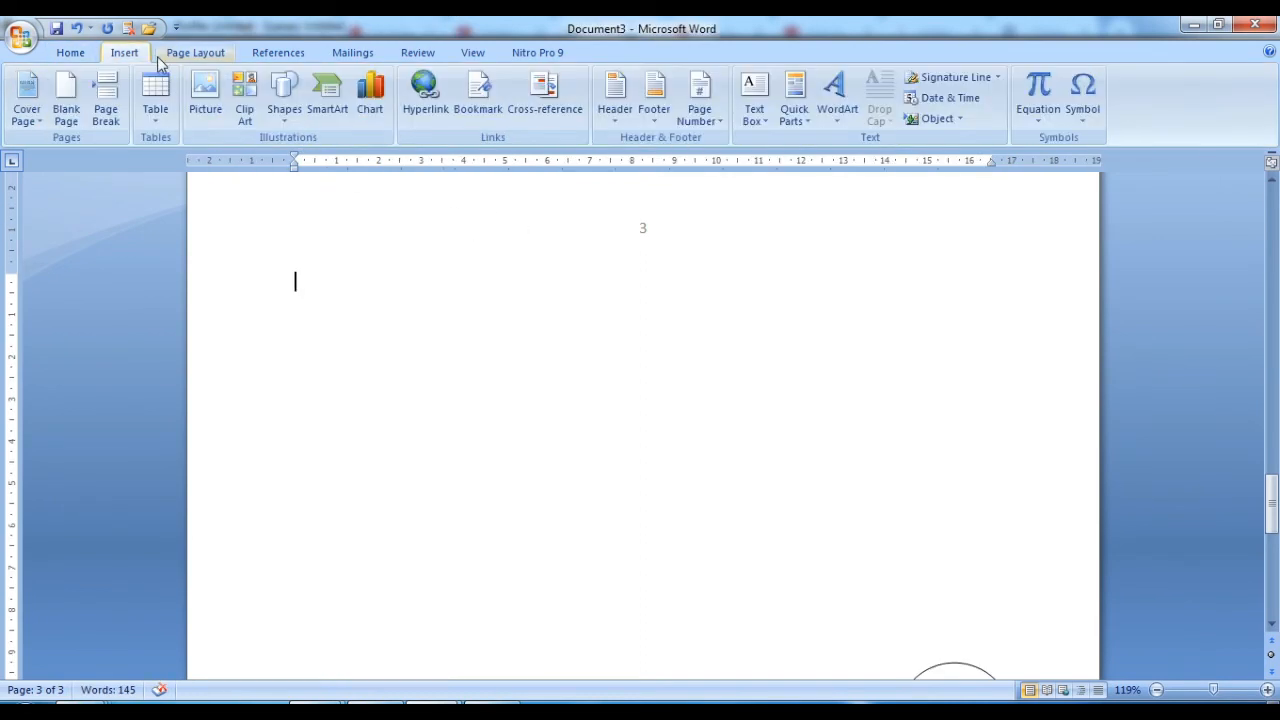
click(806, 118)
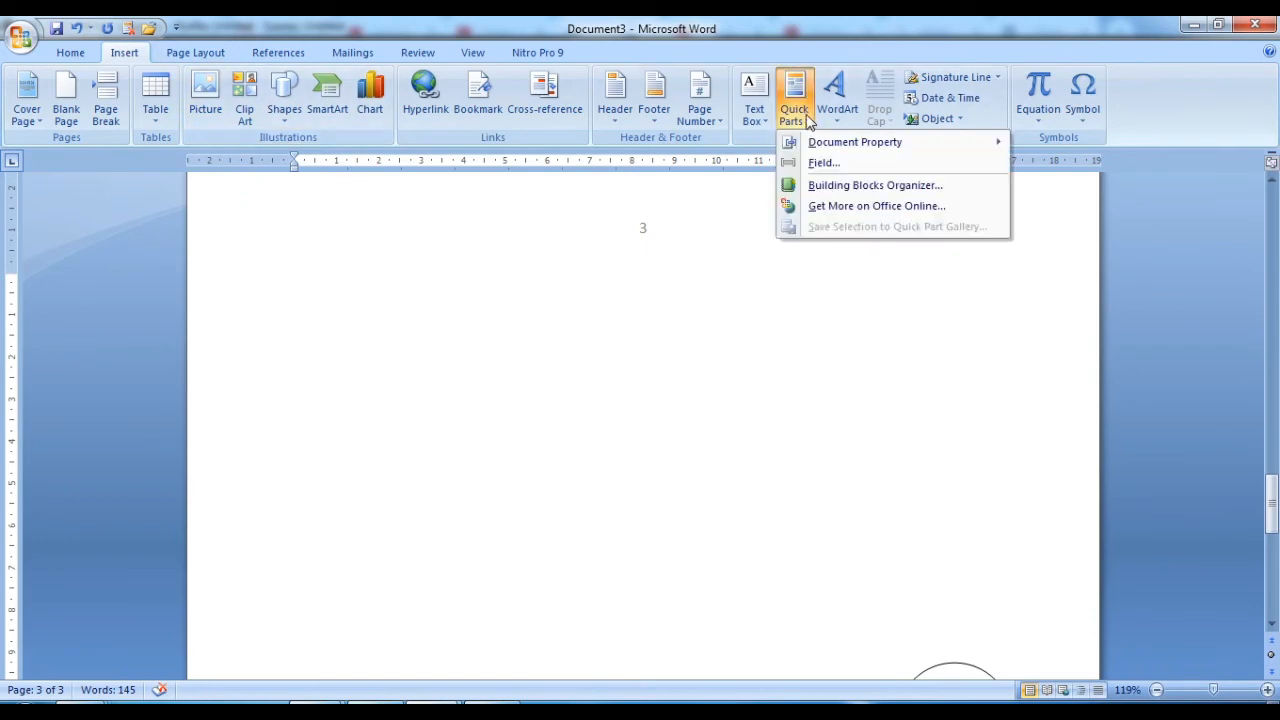
click(832, 112)
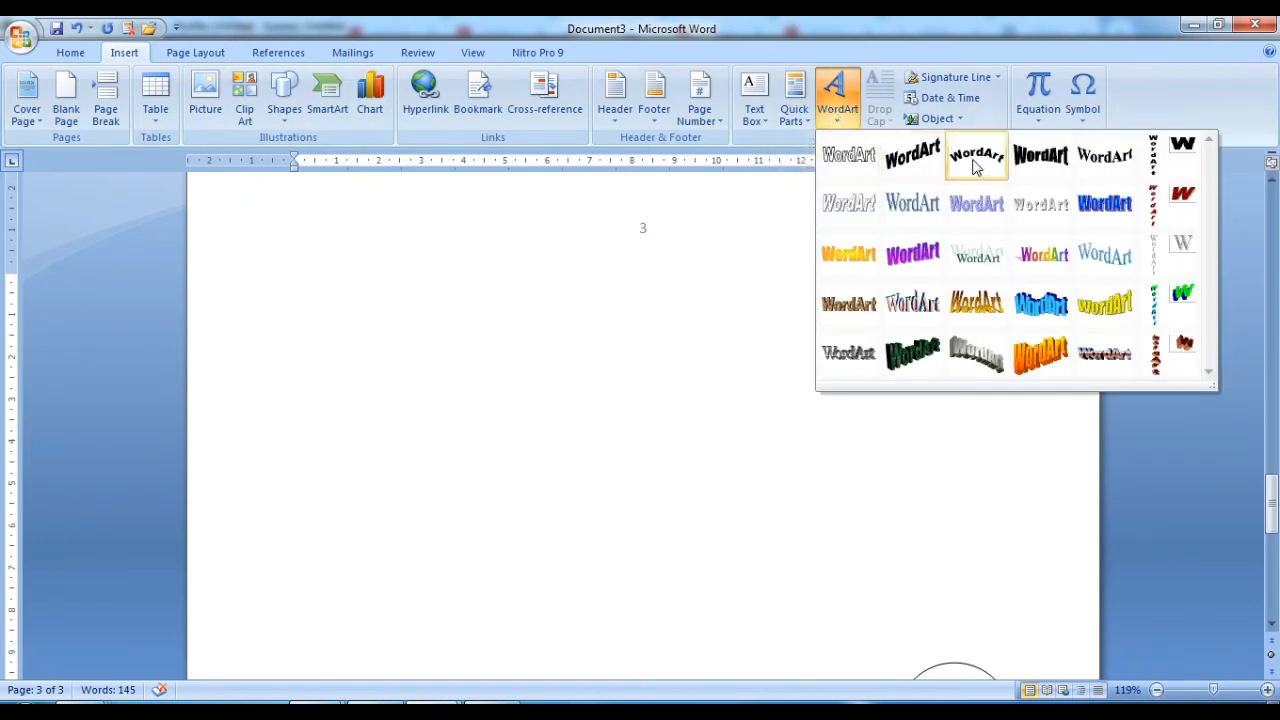
click(1030, 352)
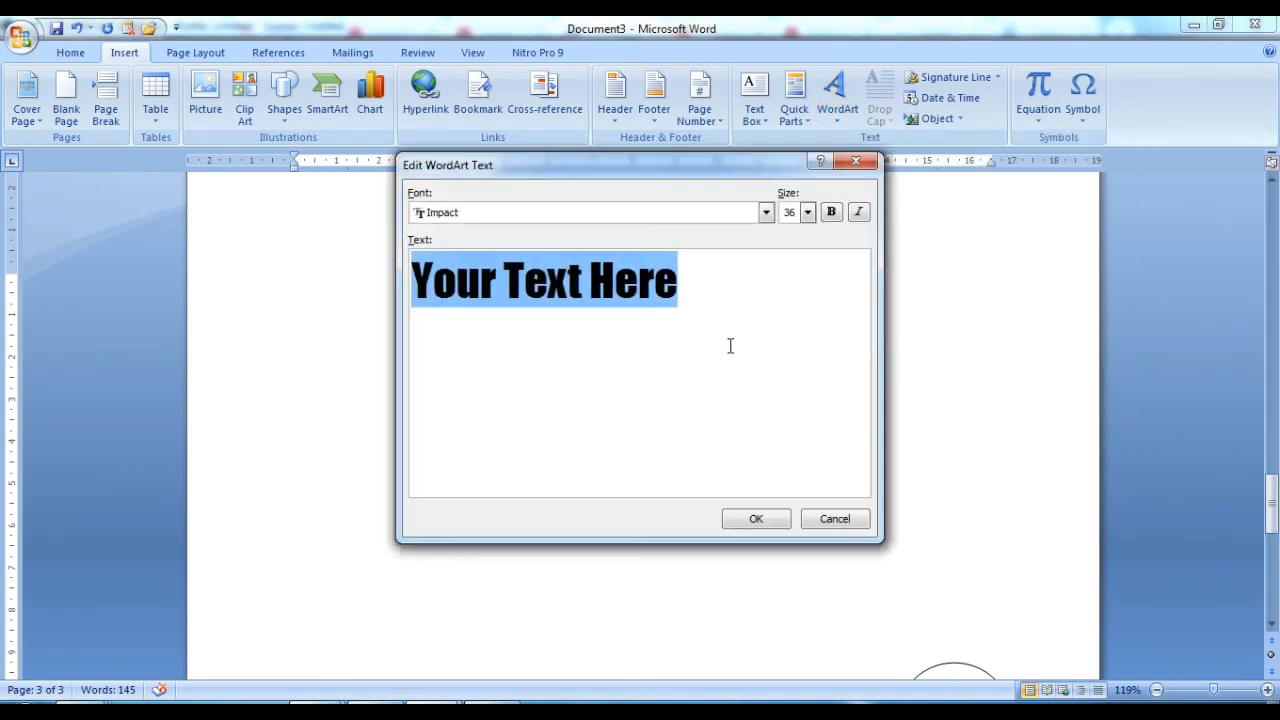
text(Komputer)
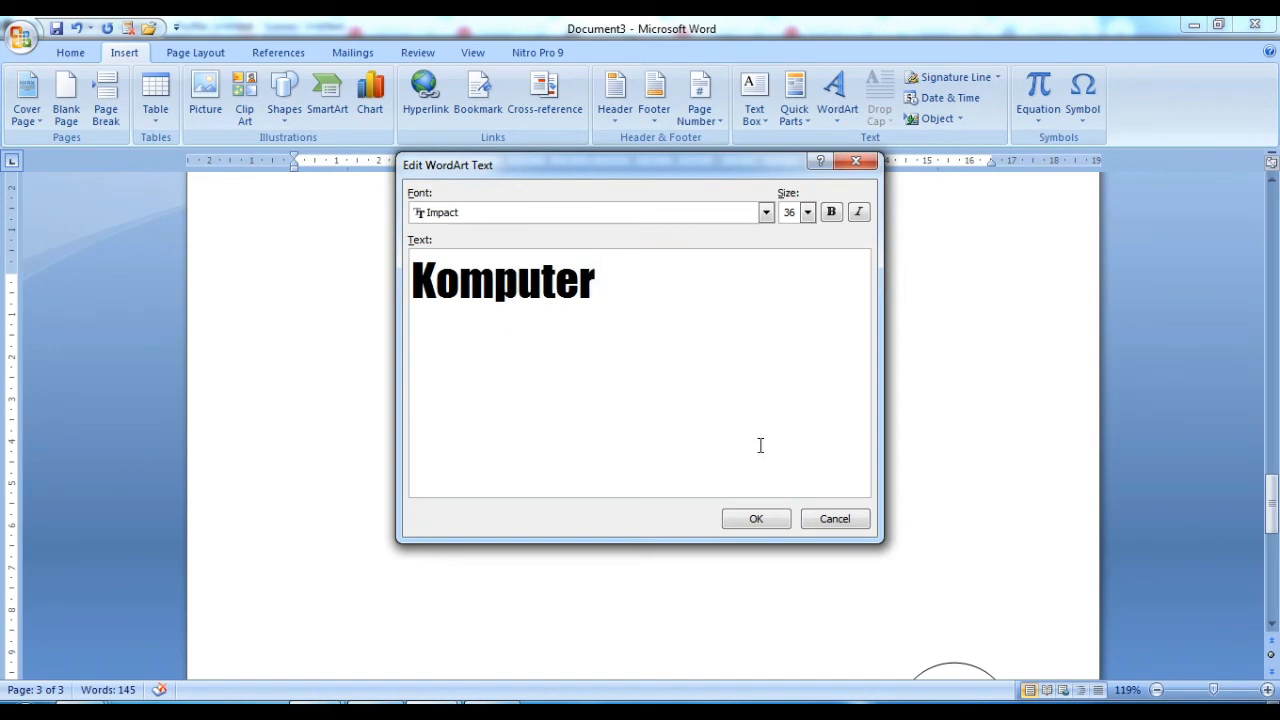
click(756, 519)
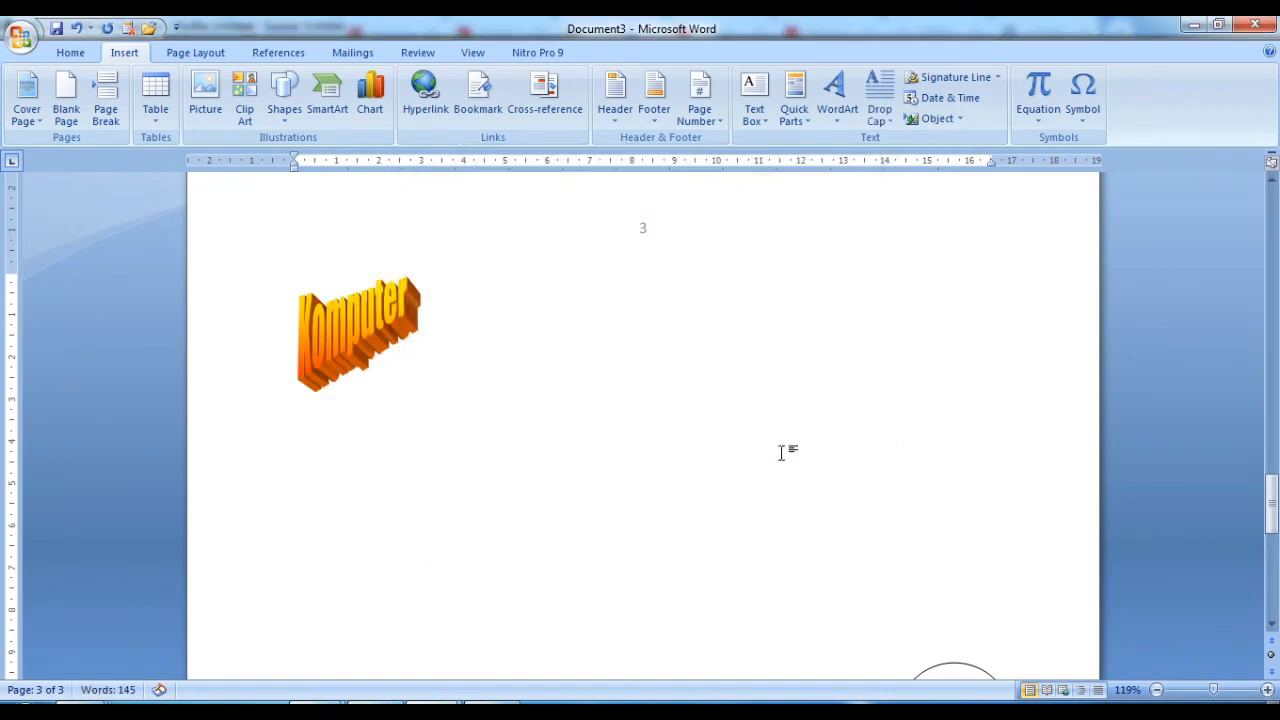
click(418, 384)
drag(416, 388, 700, 537)
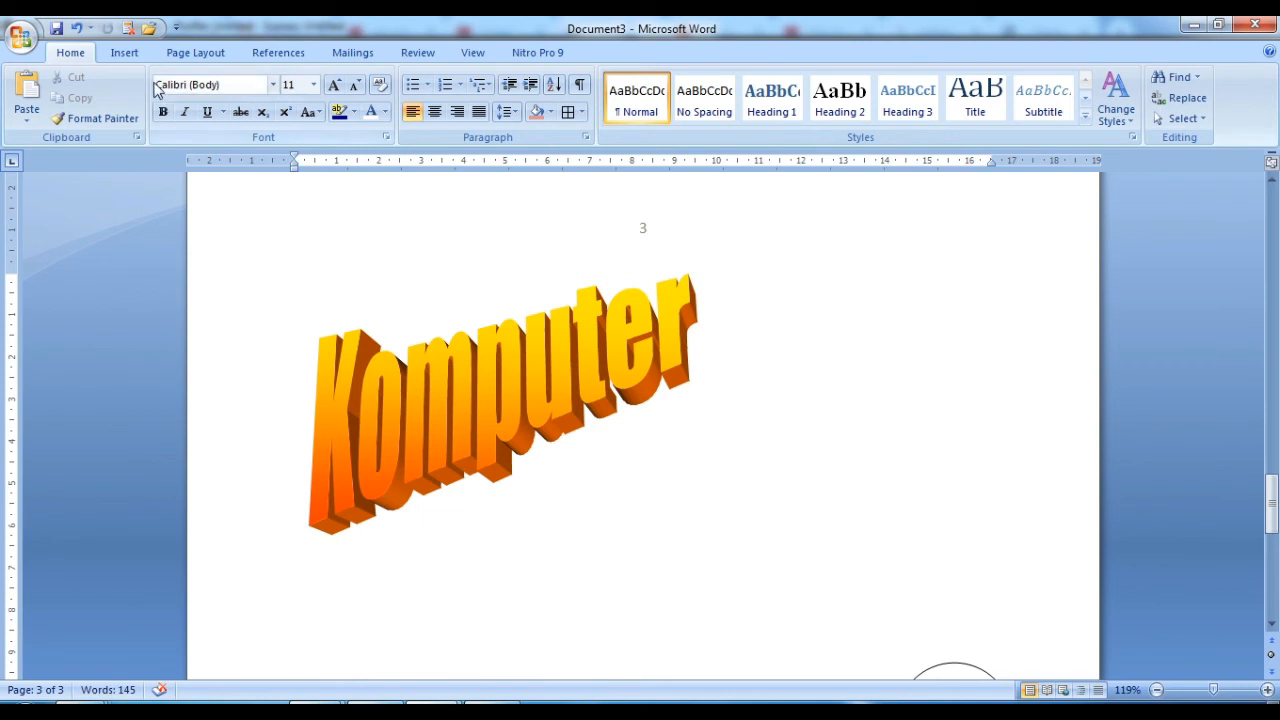
Insert grey WordArt reading Kelas beside the Komputer WordArt, keeping Times New Roman at size 36.
click(124, 52)
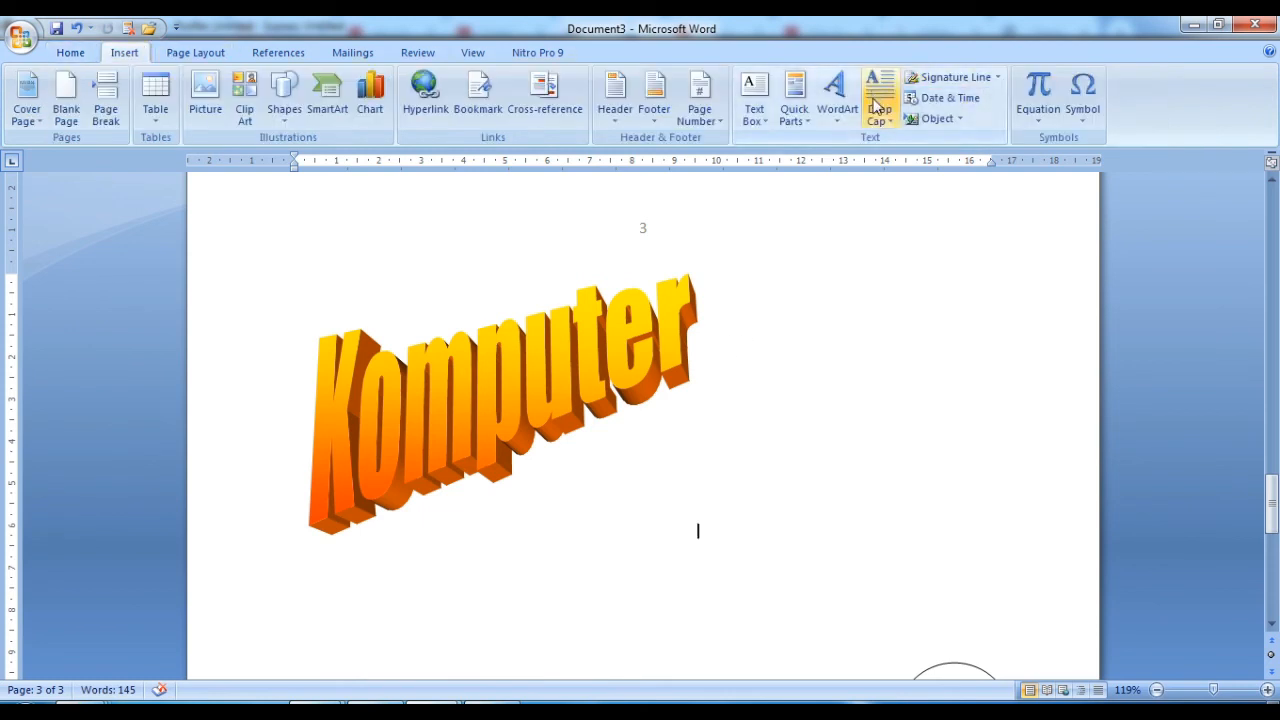
click(836, 110)
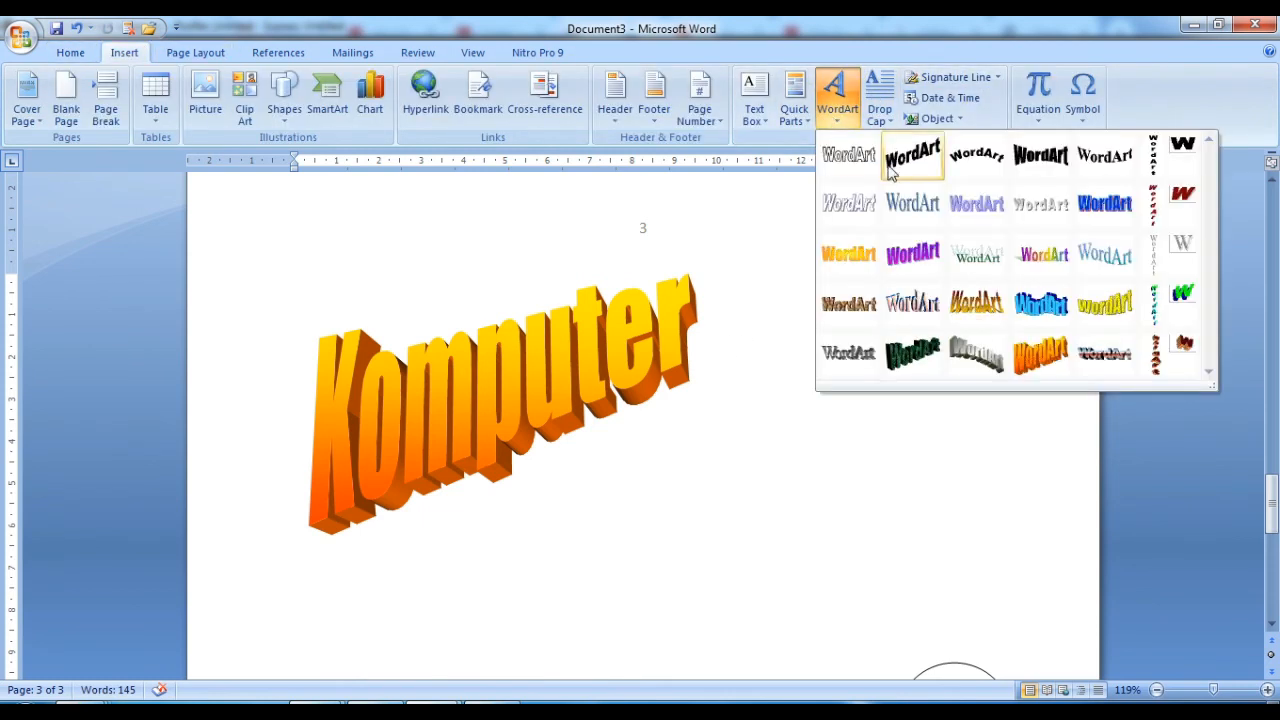
click(849, 354)
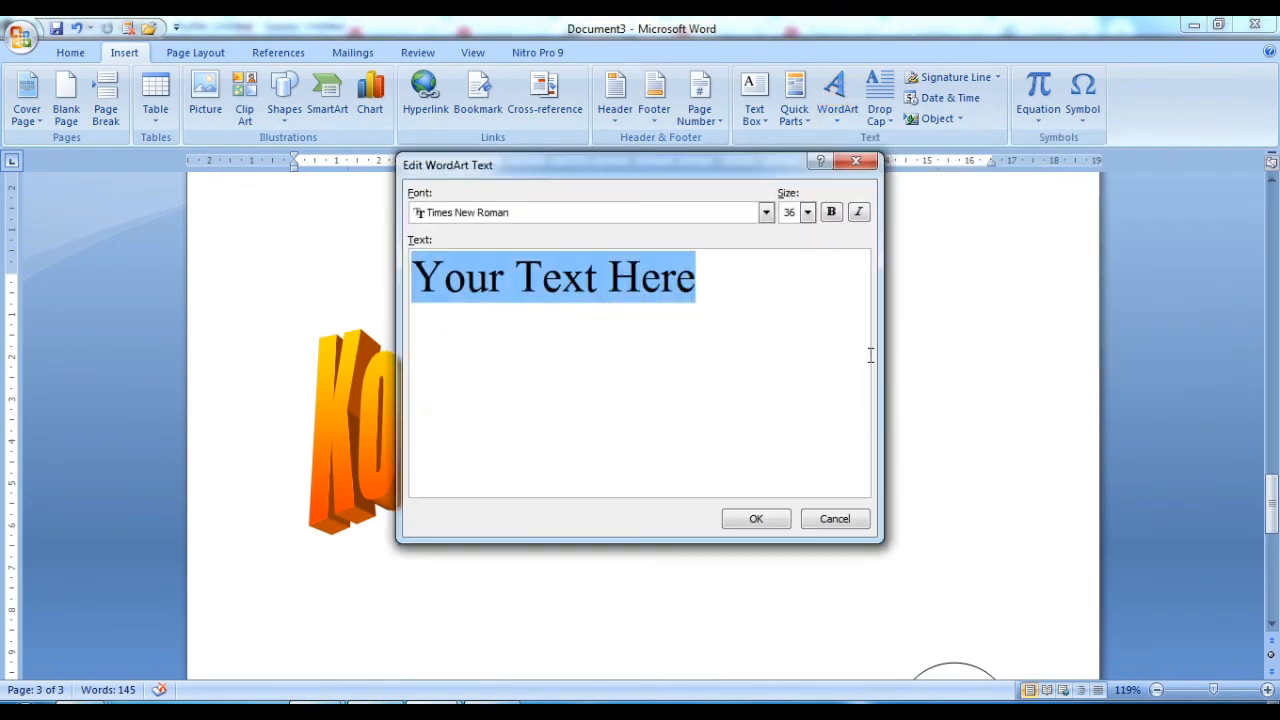
text(Kelas)
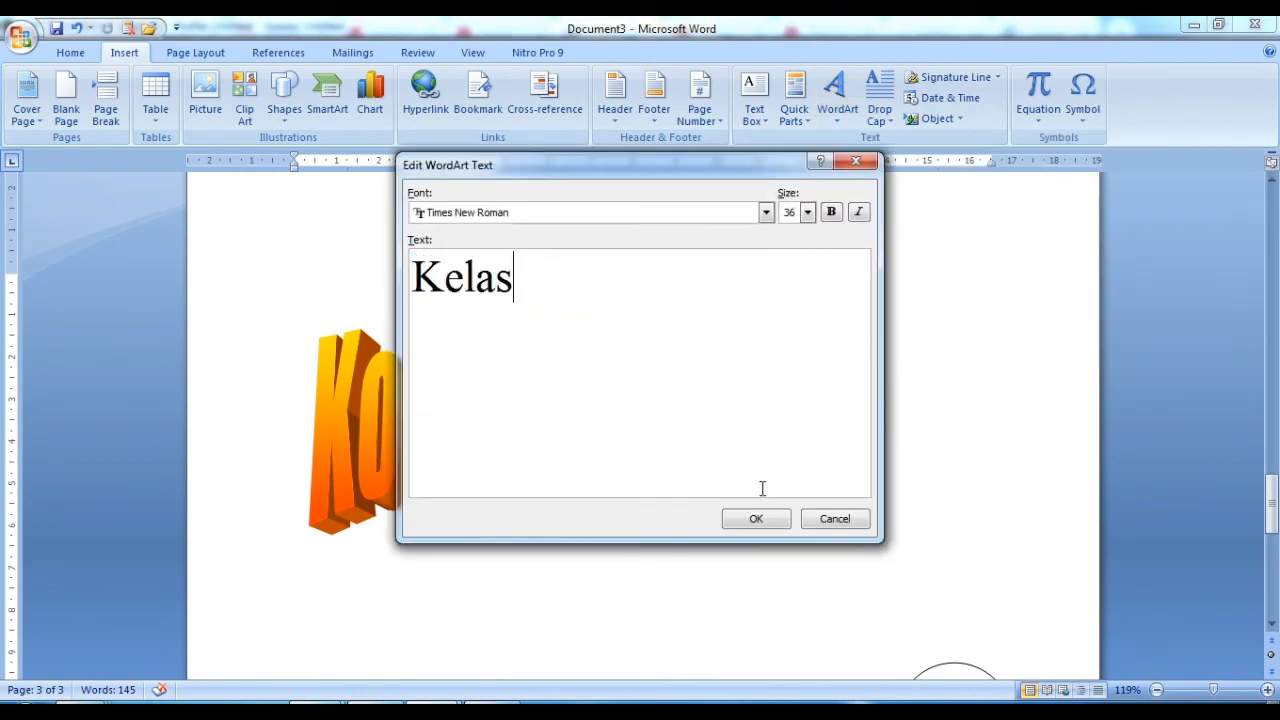
click(752, 522)
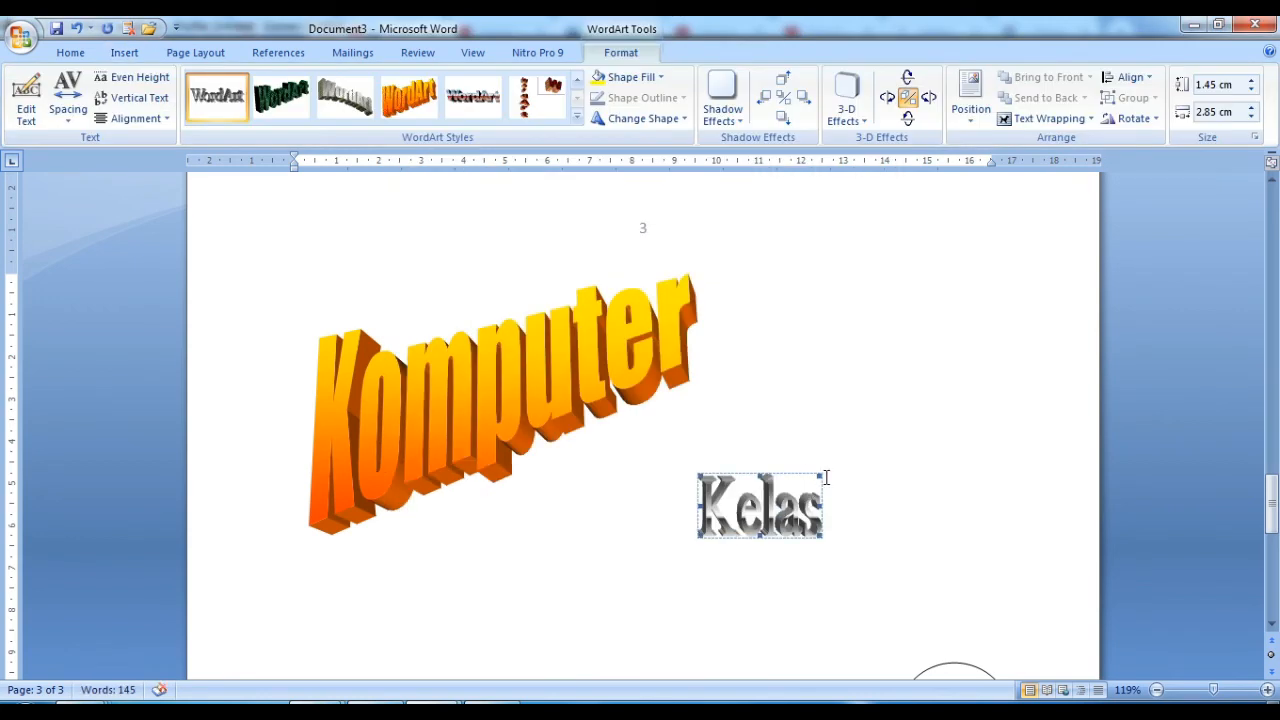
Enlarge the Kelas WordArt to about 6.1 cm wide, and apply the dark green 3-D WordArt style.
drag(958, 378, 957, 377)
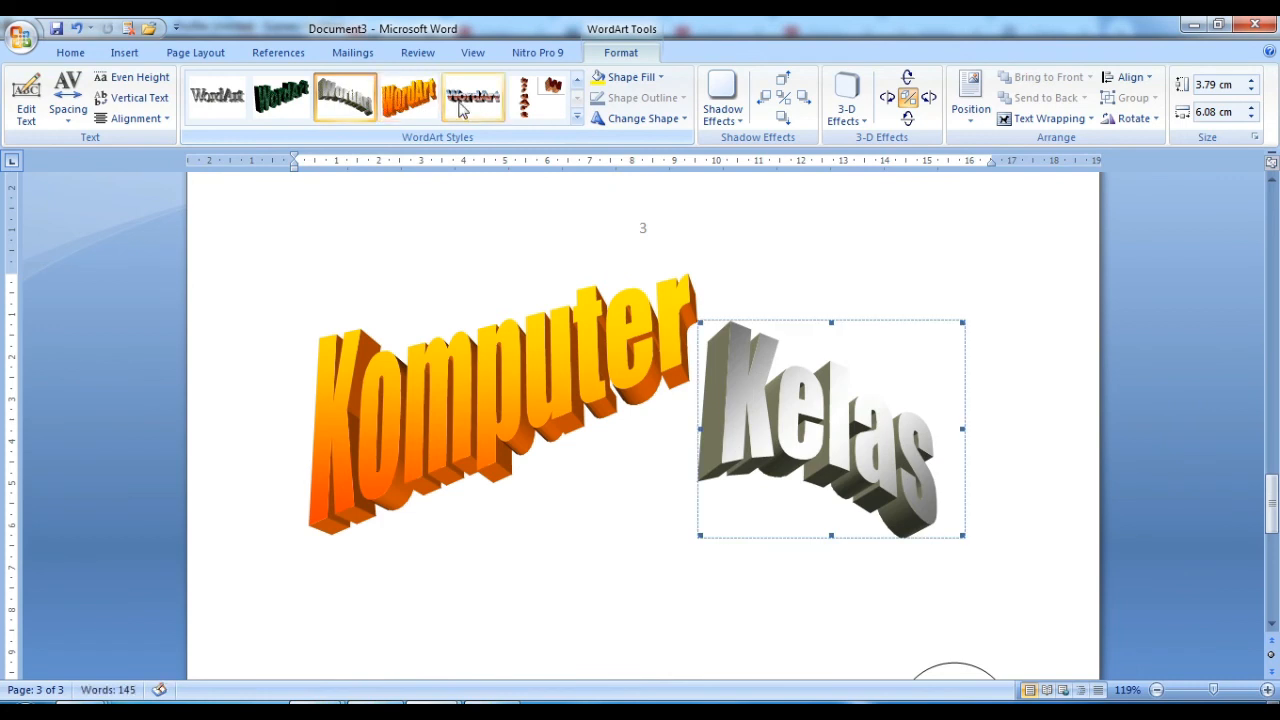
click(270, 105)
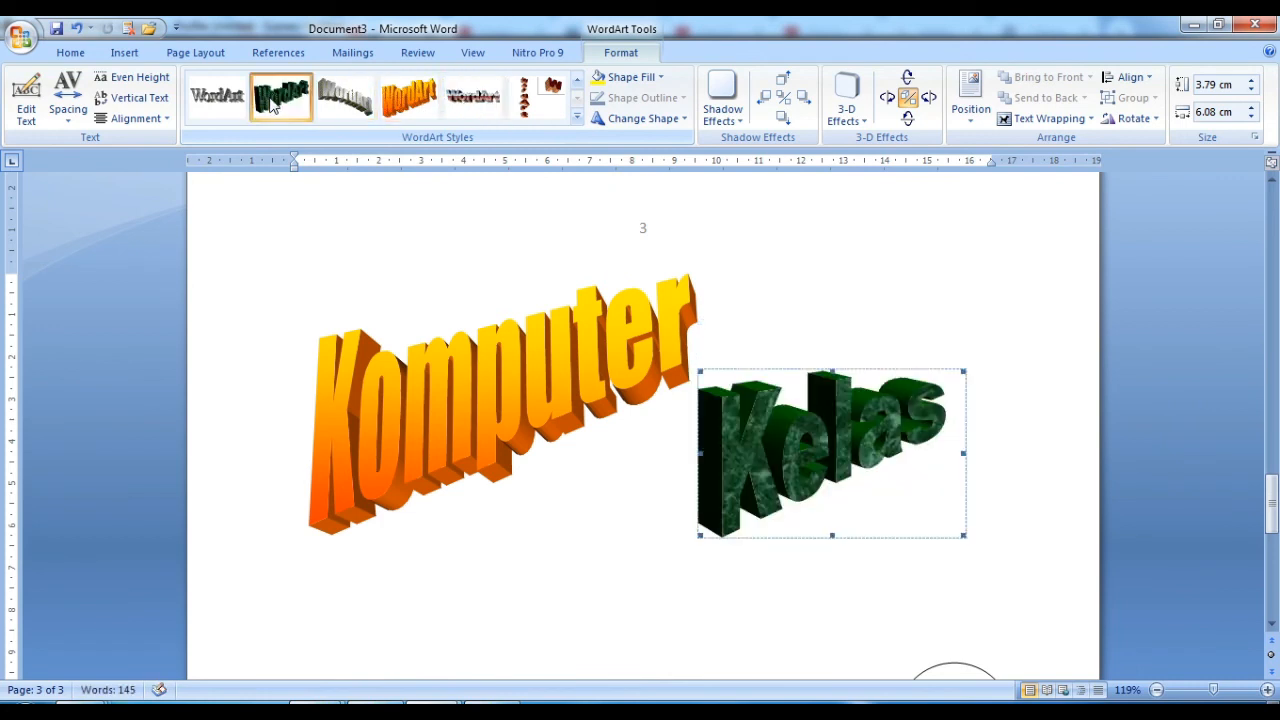
click(125, 55)
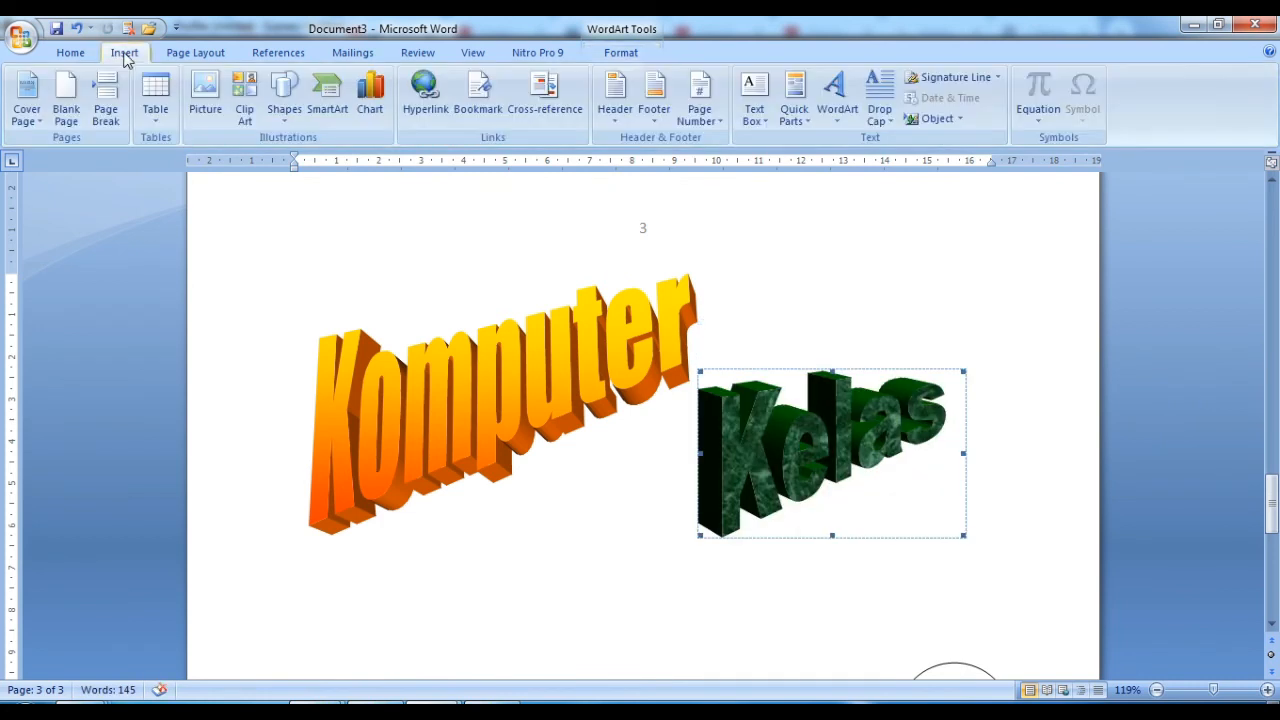
Delete the Komputer and Kelas WordArt objects from the third page.
click(537, 322)
key(Delete)
click(537, 322)
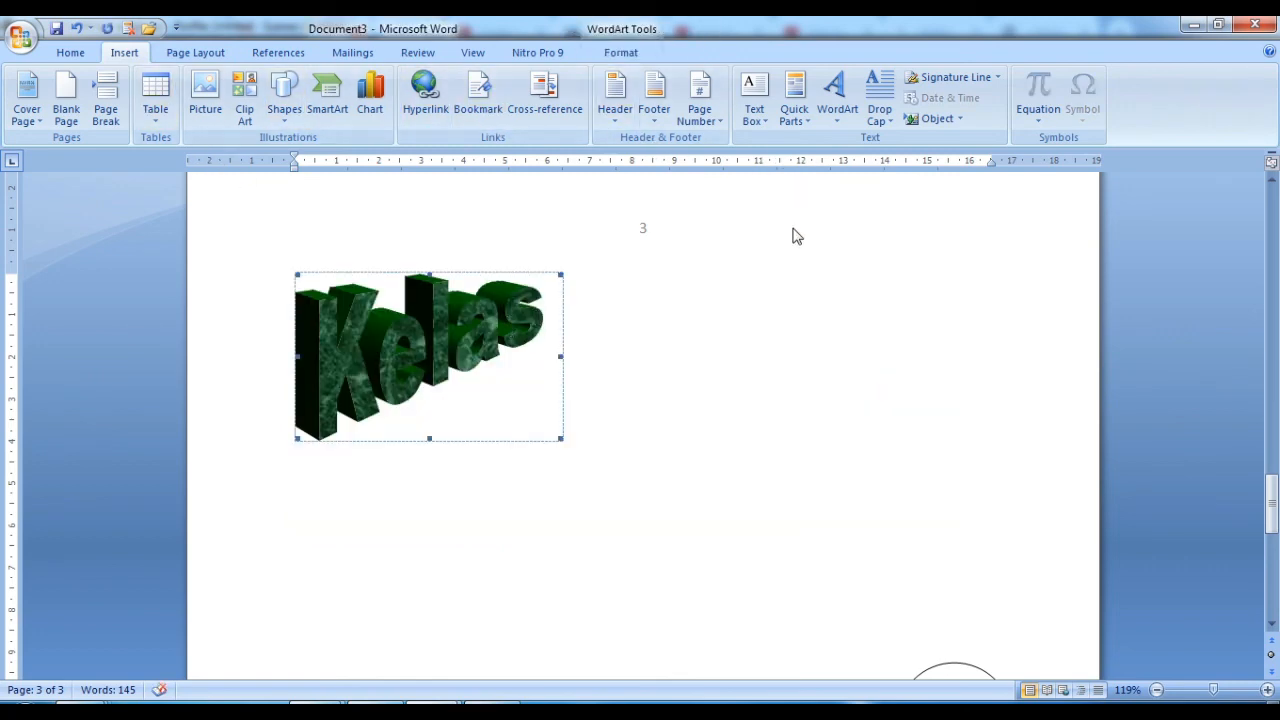
key(Delete)
Apply a Dropped drop cap to the last story paragraph on the first page, starting with Suatu hari.
scroll(697, 260, up, 10)
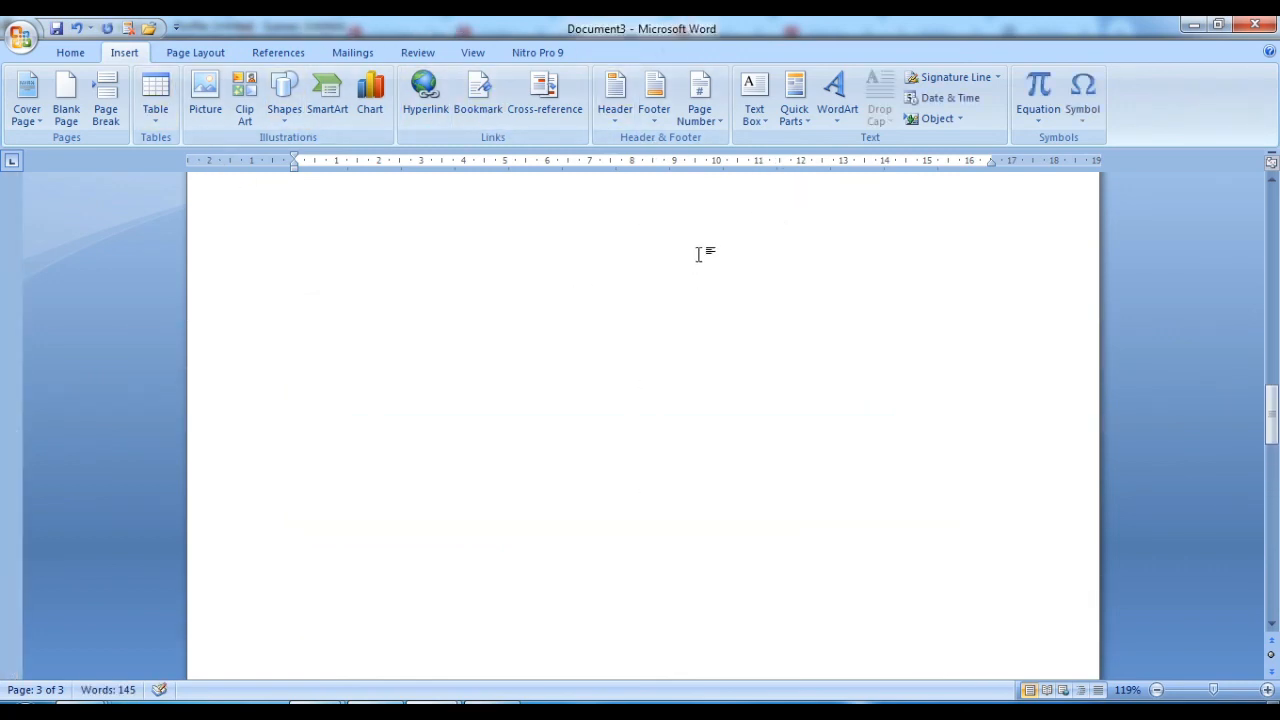
scroll(700, 250, up, 18)
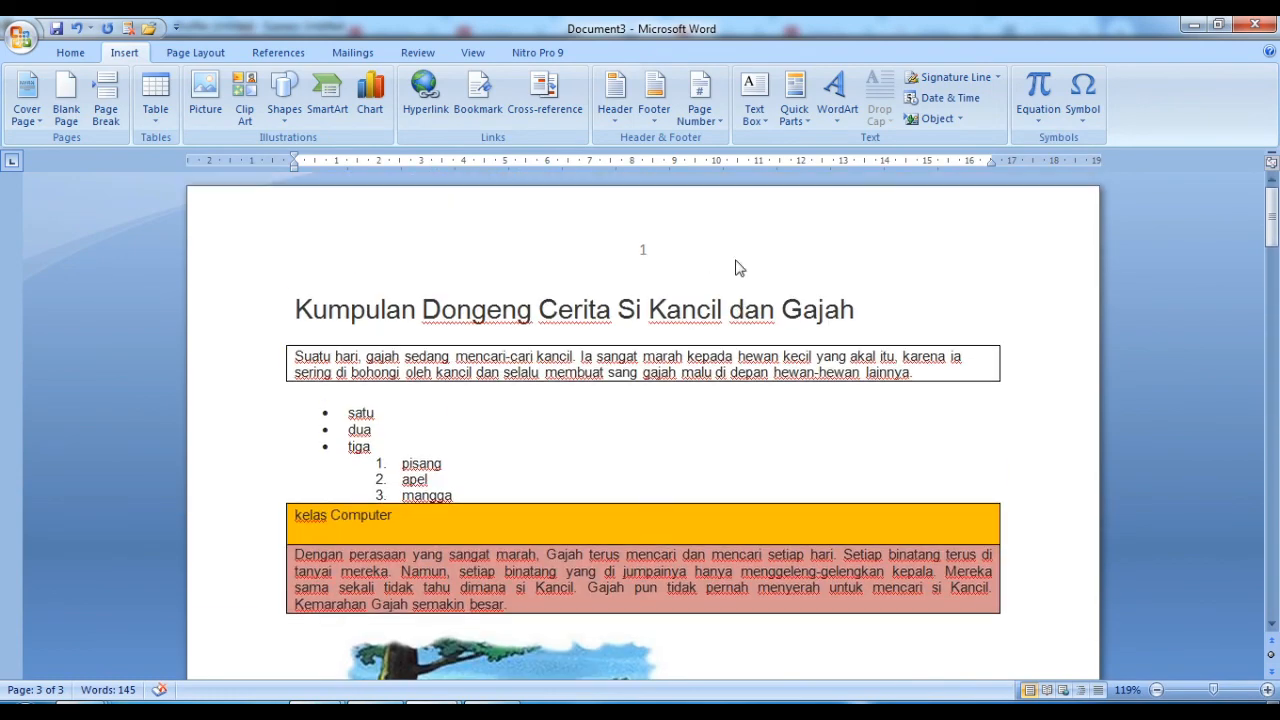
scroll(600, 290, down, 10)
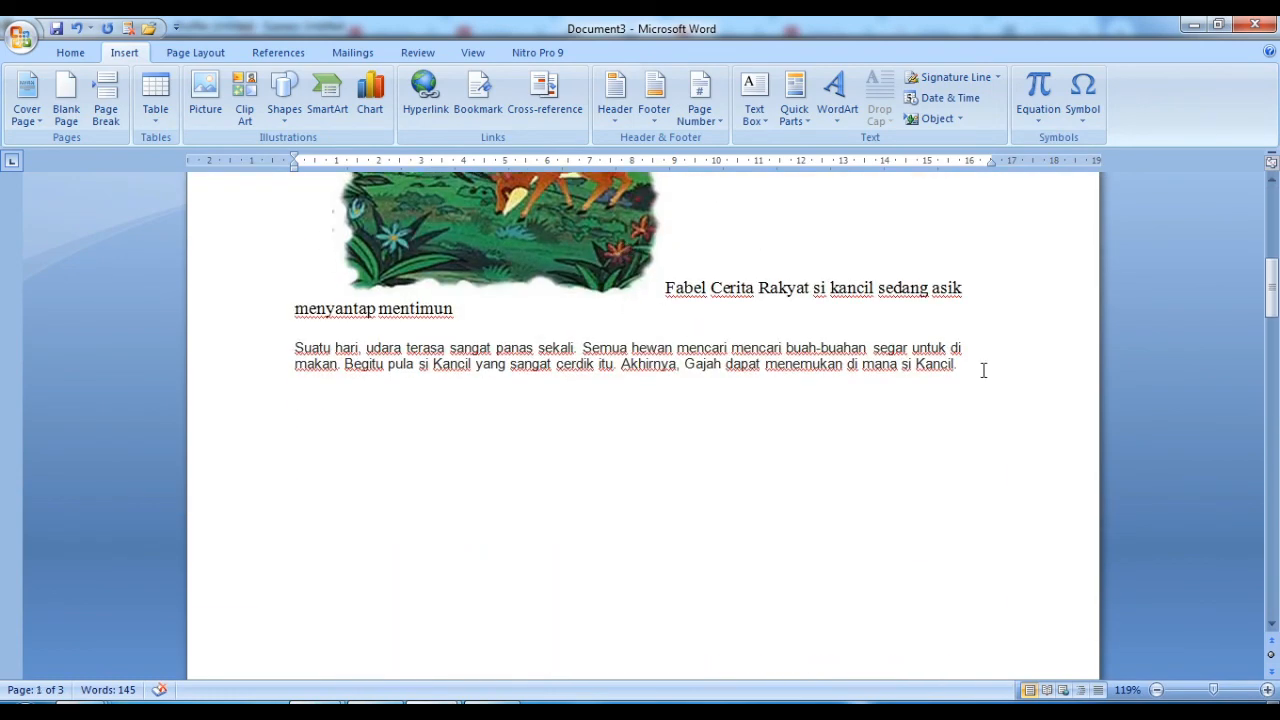
drag(983, 370, 296, 348)
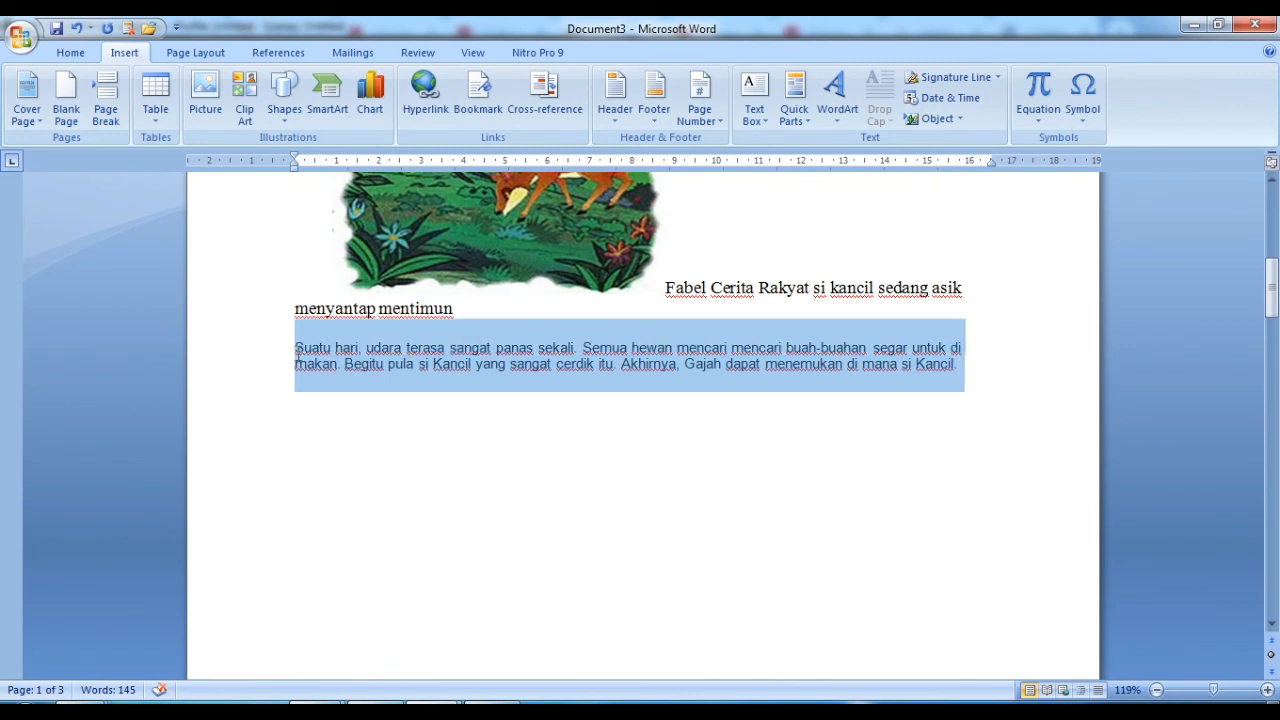
click(879, 105)
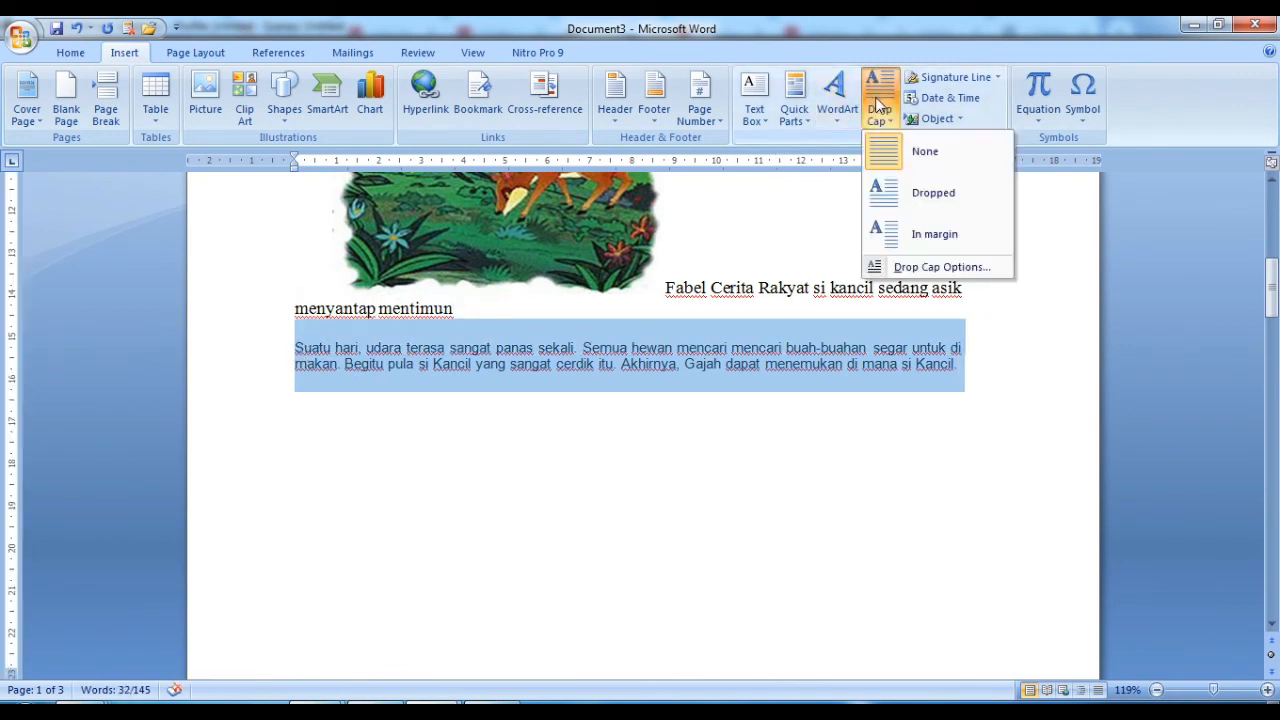
click(903, 203)
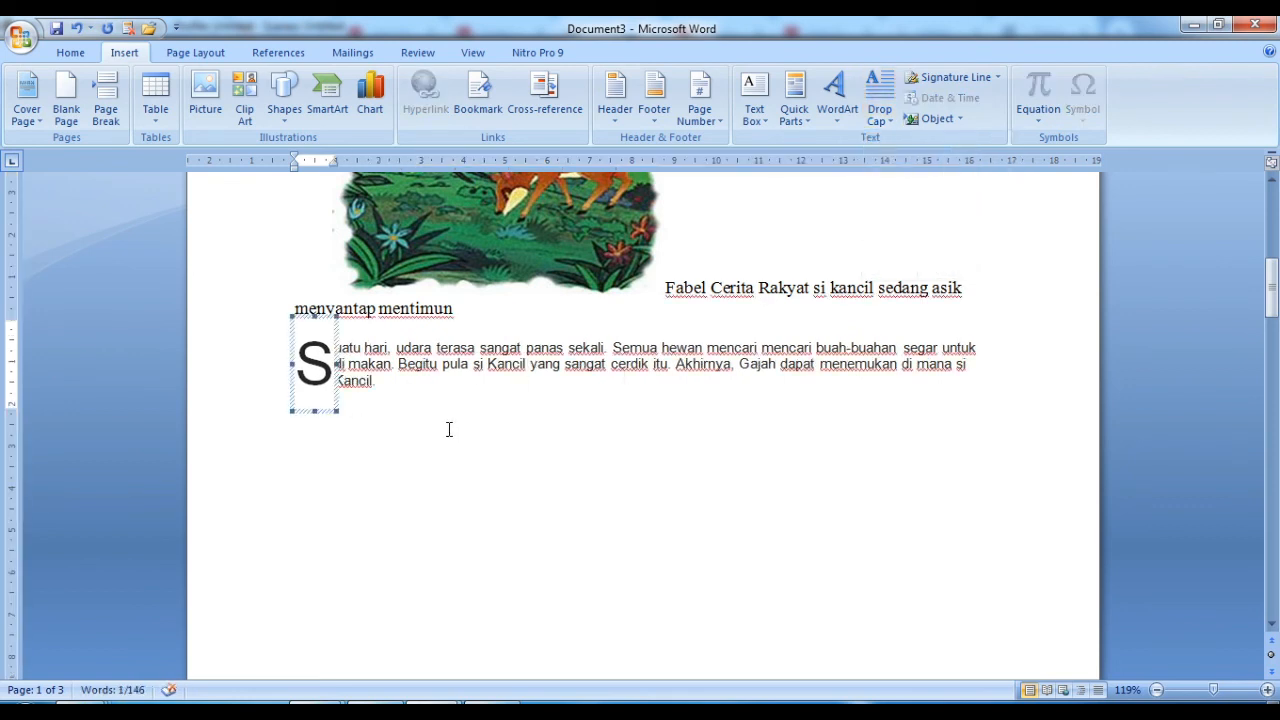
click(453, 394)
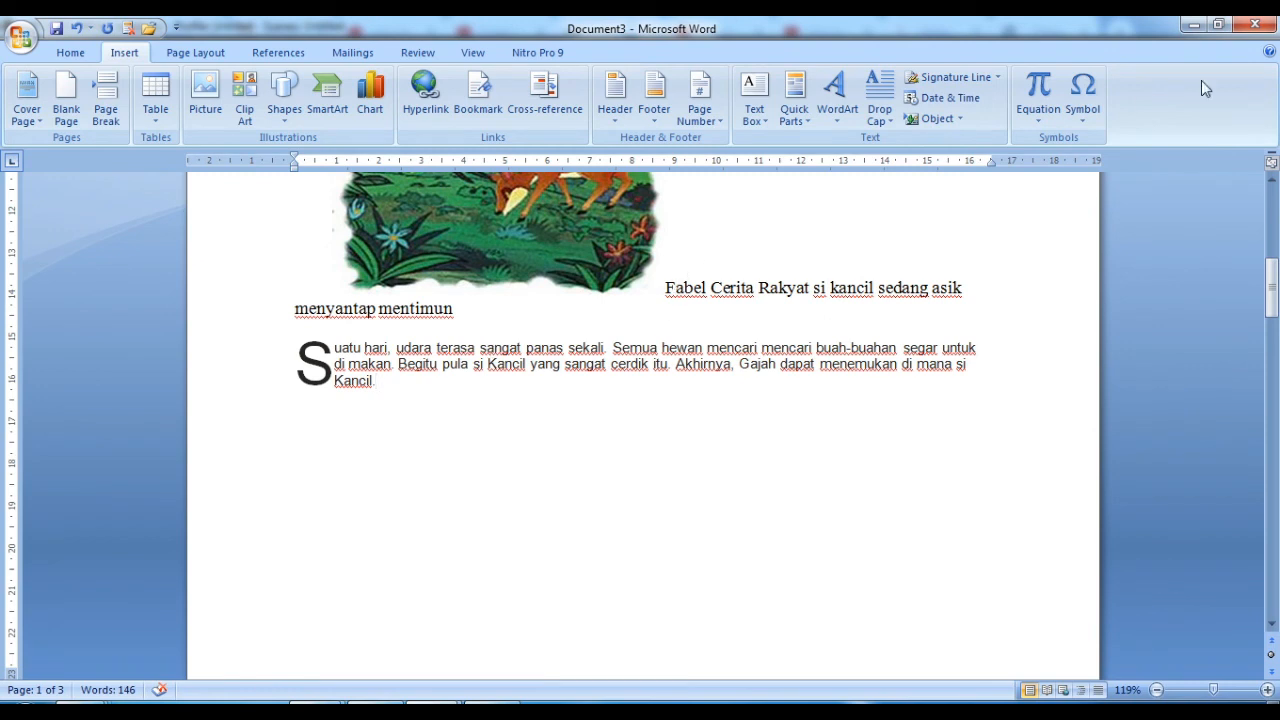
Insert the built-in Binomial Theorem equation on a new line below the drop-cap paragraph.
key(Return)
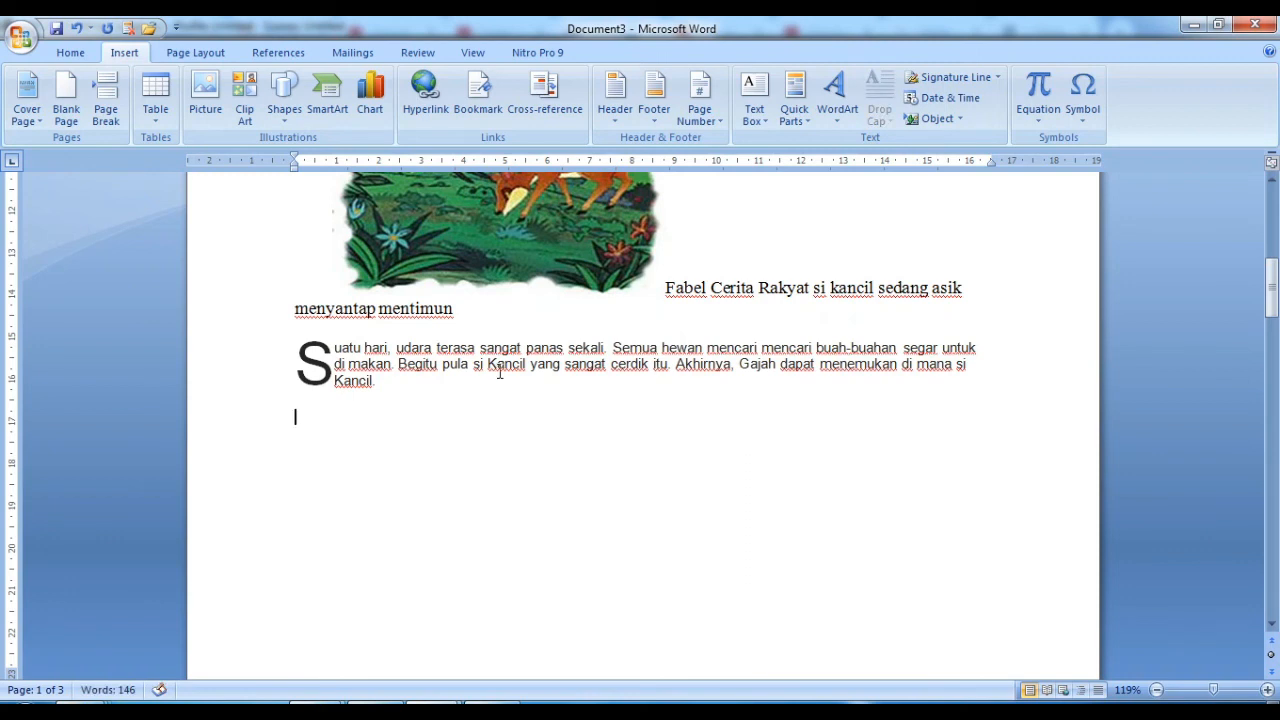
click(1040, 118)
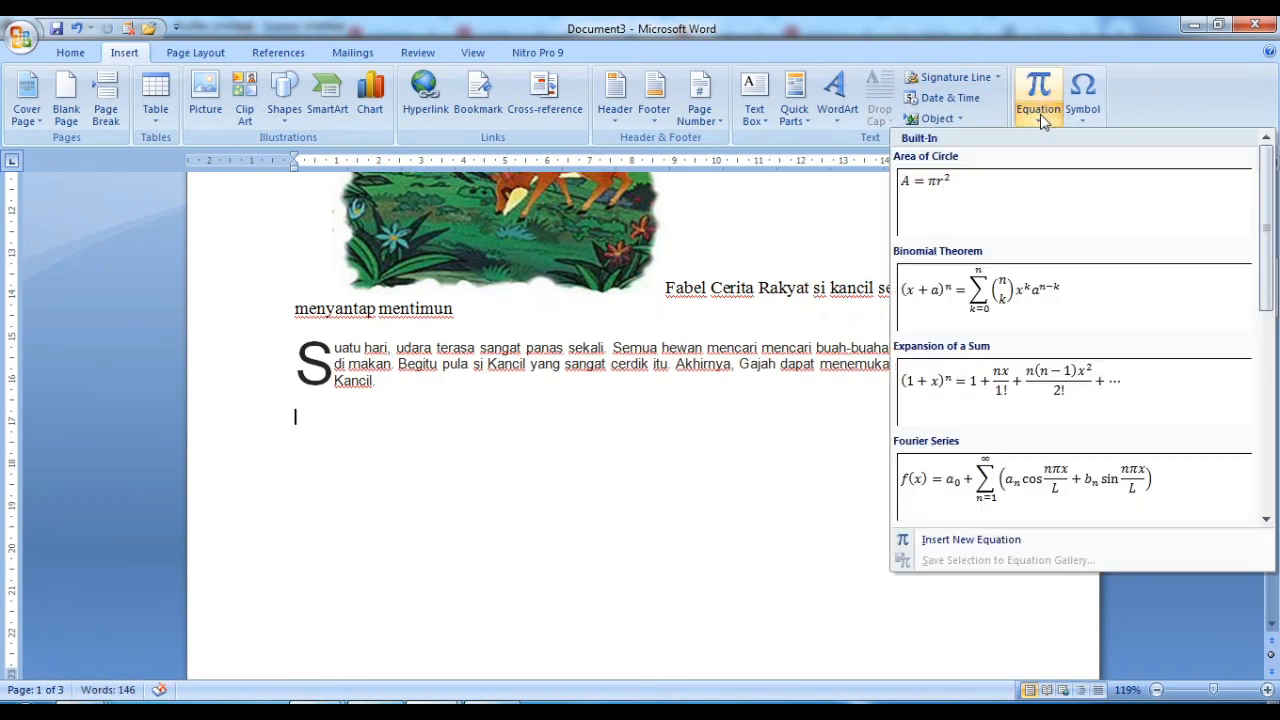
click(912, 300)
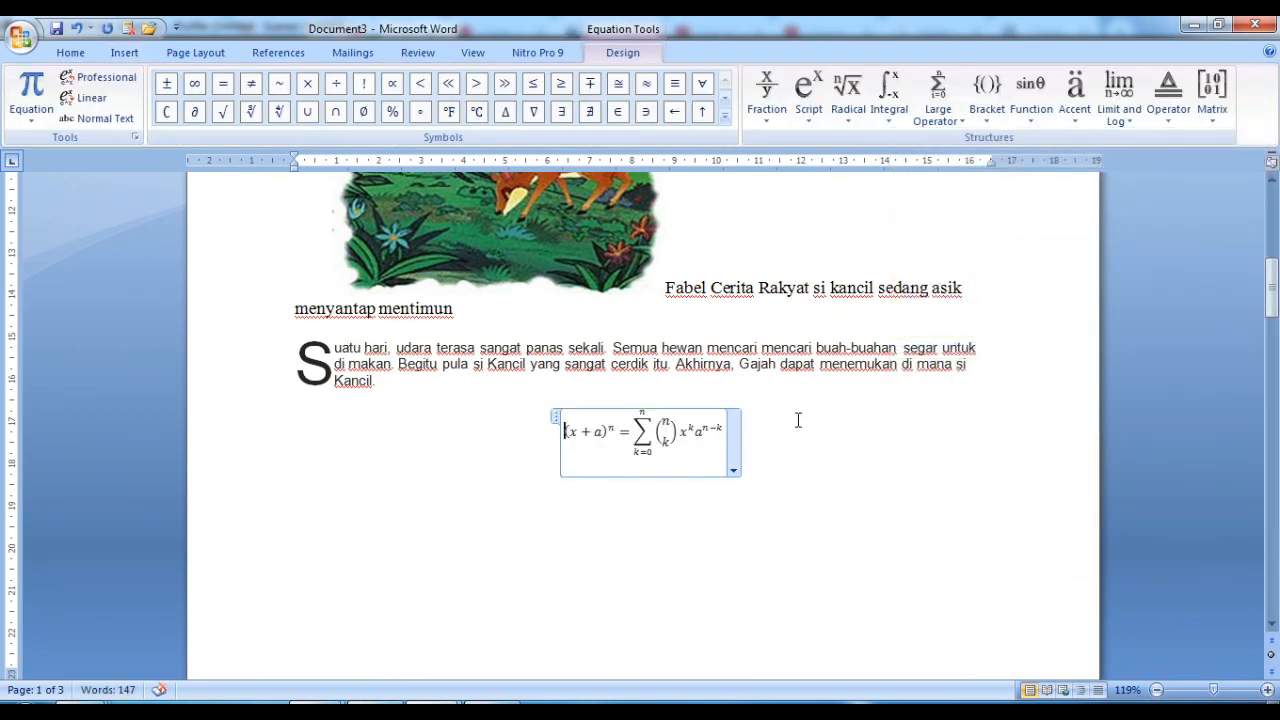
click(120, 55)
click(406, 526)
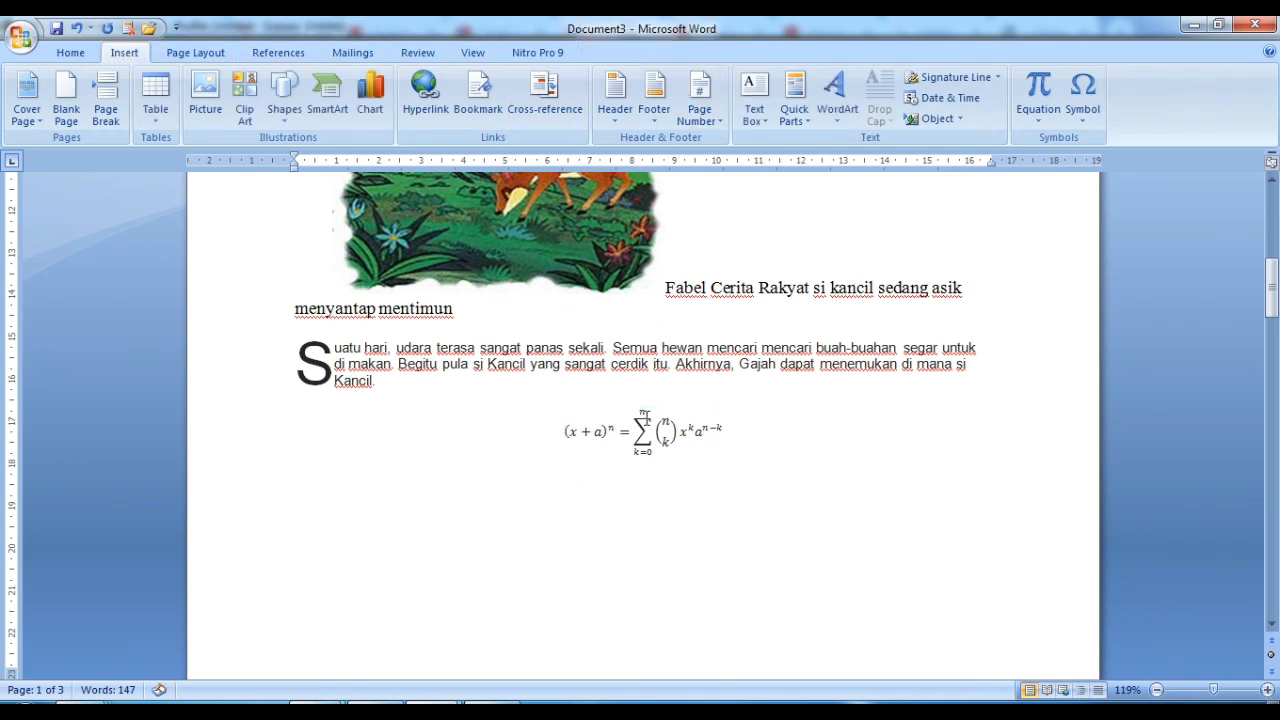
Insert the second symbol of the quick symbol set at the insertion point, and look for it further down the document.
click(1082, 95)
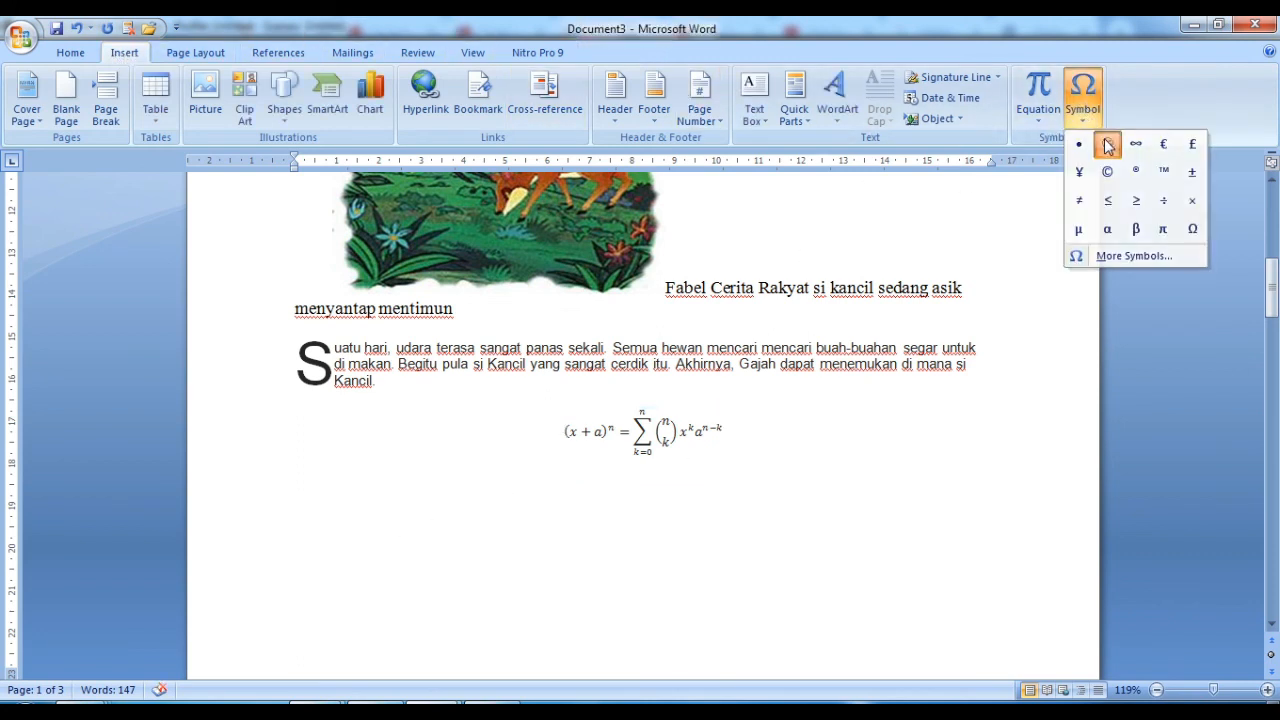
click(1107, 145)
scroll(715, 420, down, 3)
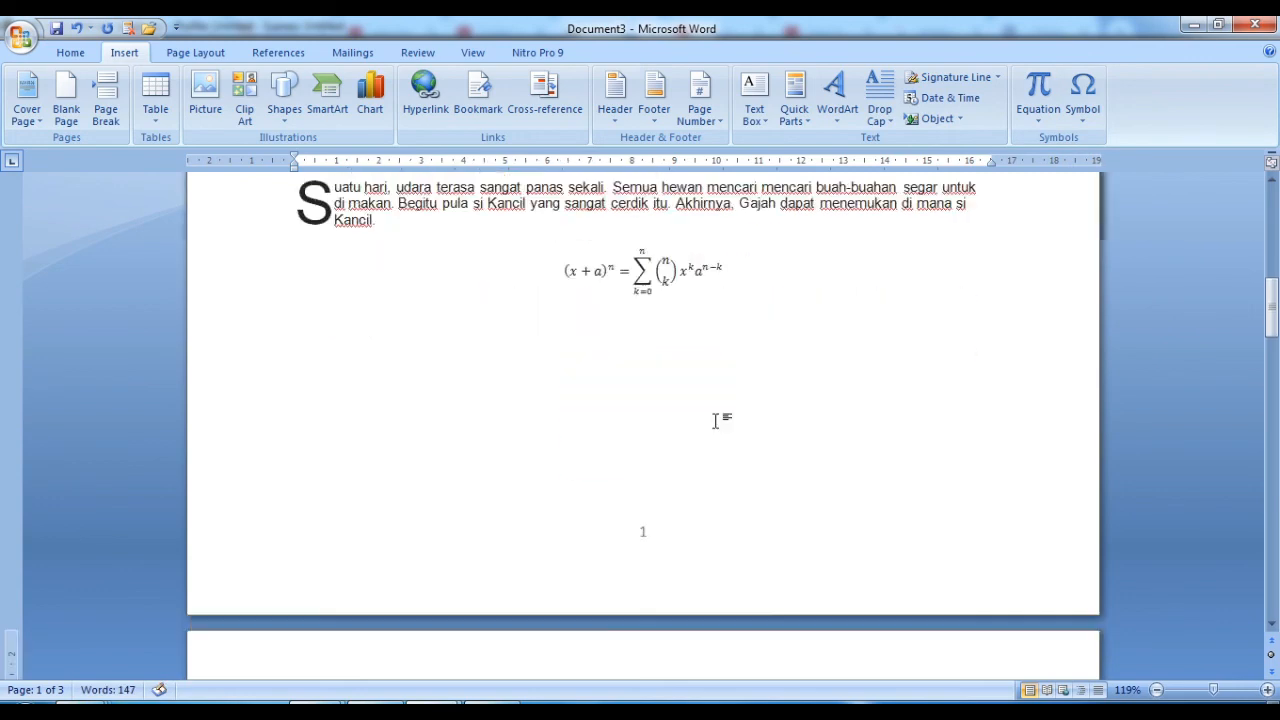
Insert the β and Ω symbols right after the smiley symbol at the start of the second page.
scroll(715, 420, up, 5)
scroll(716, 385, down, 8)
scroll(395, 487, down, 4)
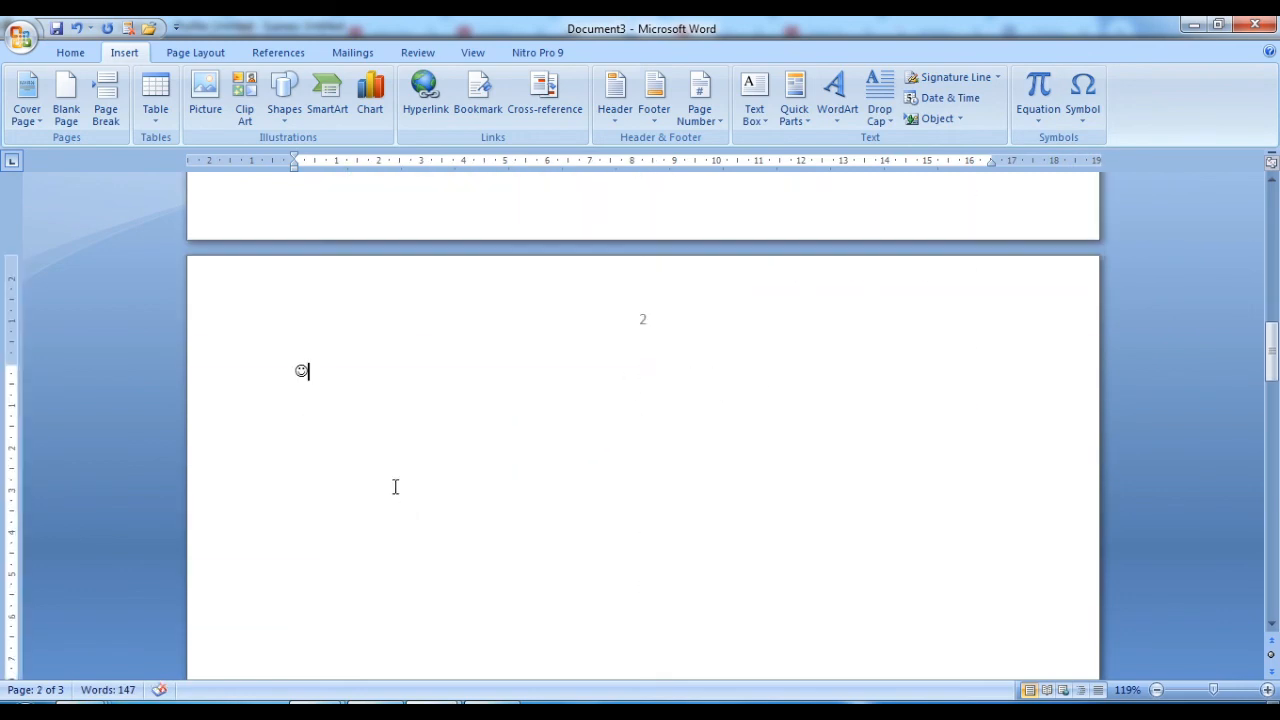
click(1083, 112)
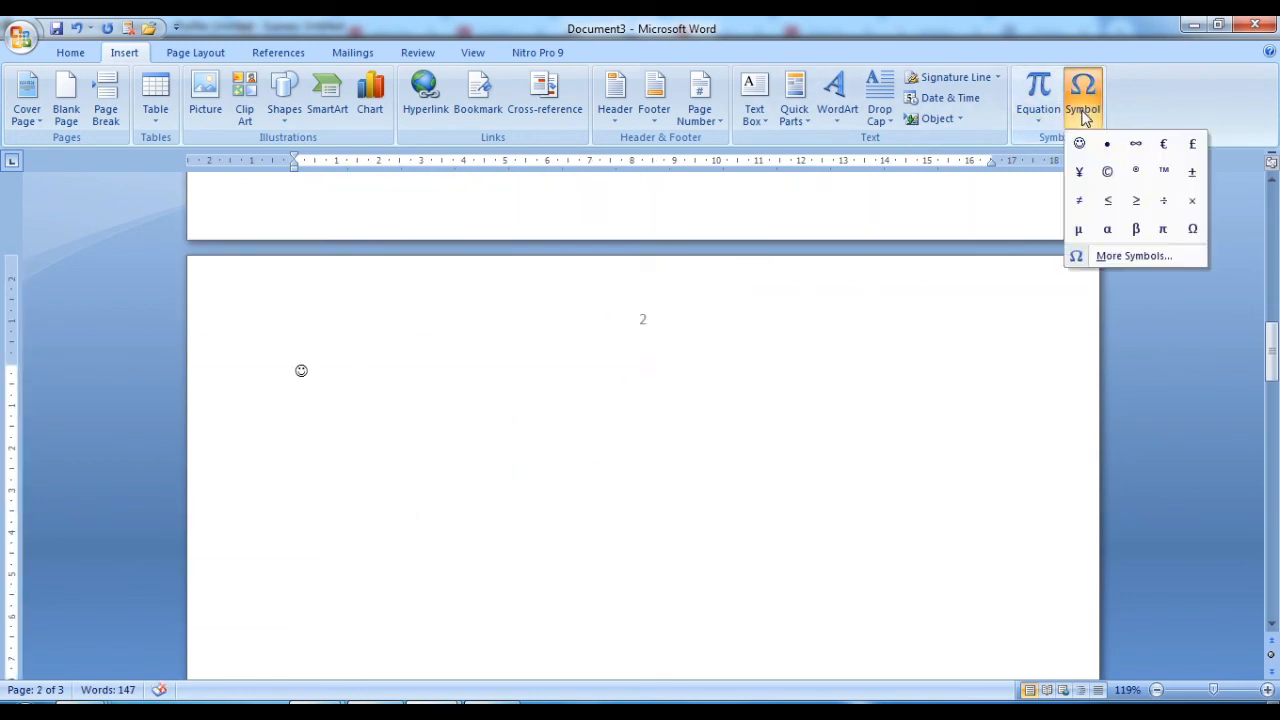
click(1136, 229)
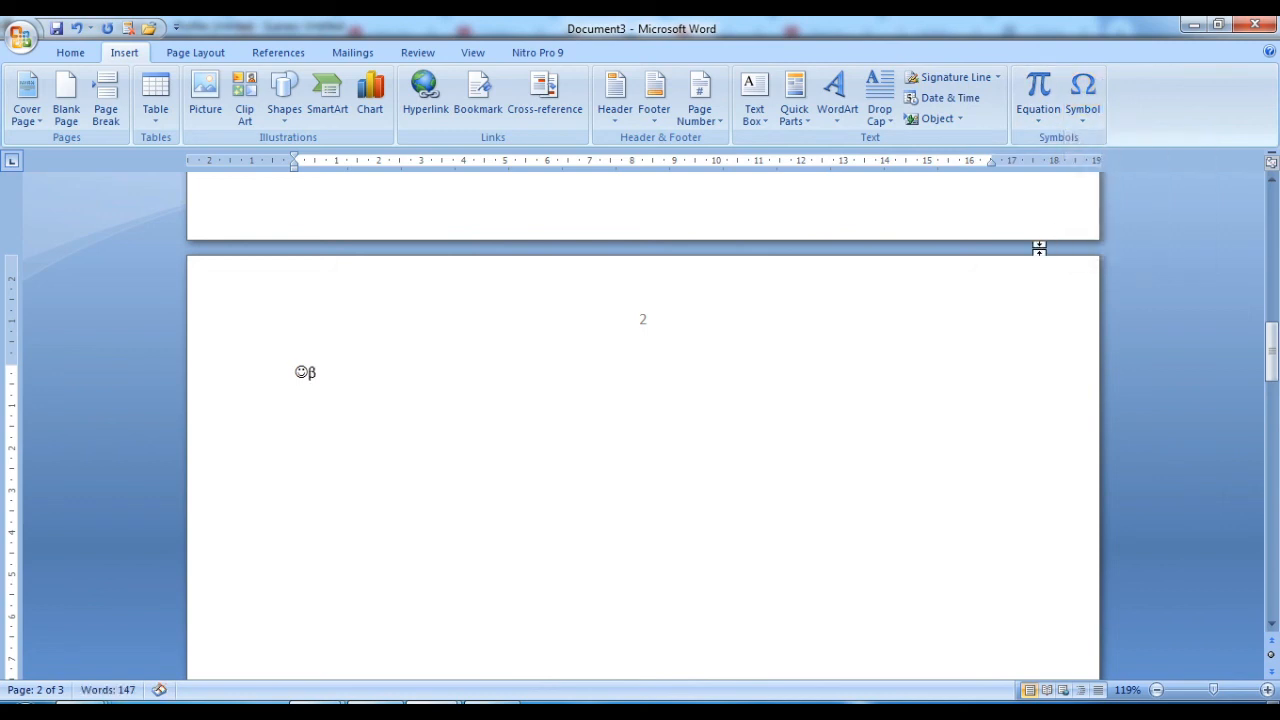
click(1074, 118)
click(1189, 236)
Review the finished document, examining the first page's story, picture, drop cap and equation, the second page's symbols and the overall page layout.
scroll(628, 353, up, 4)
scroll(635, 350, up, 4)
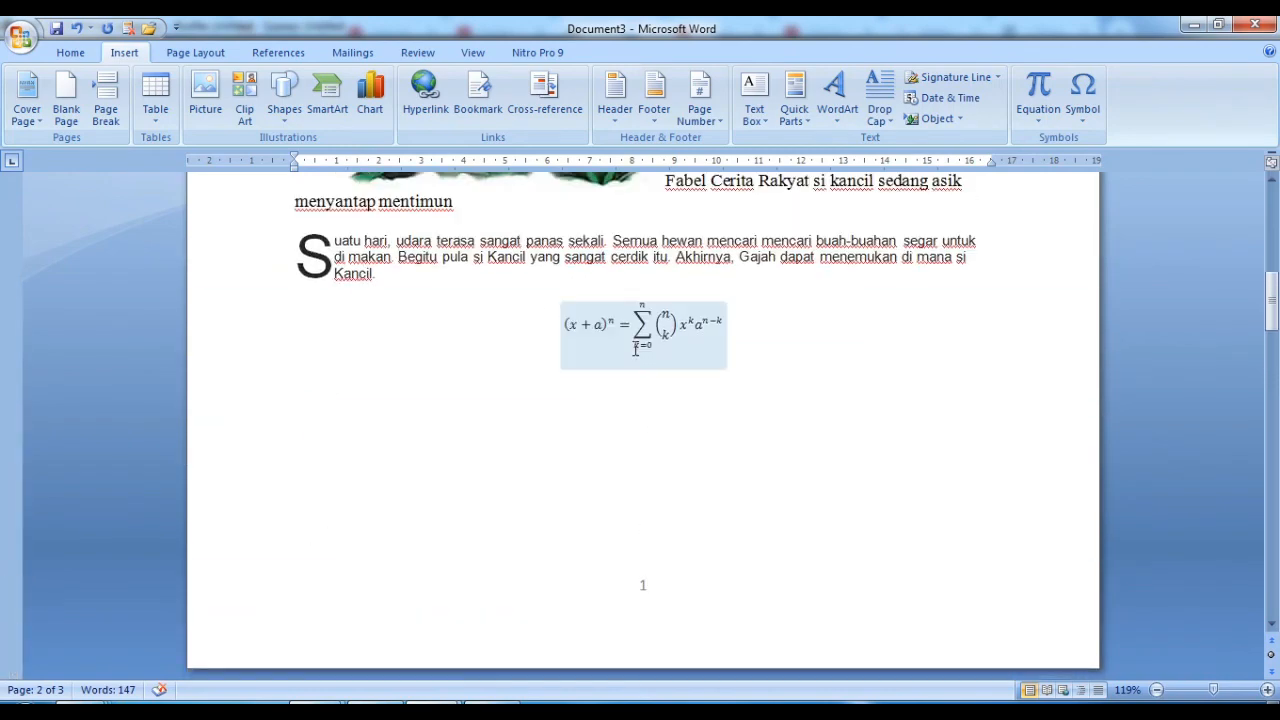
scroll(635, 350, up, 12)
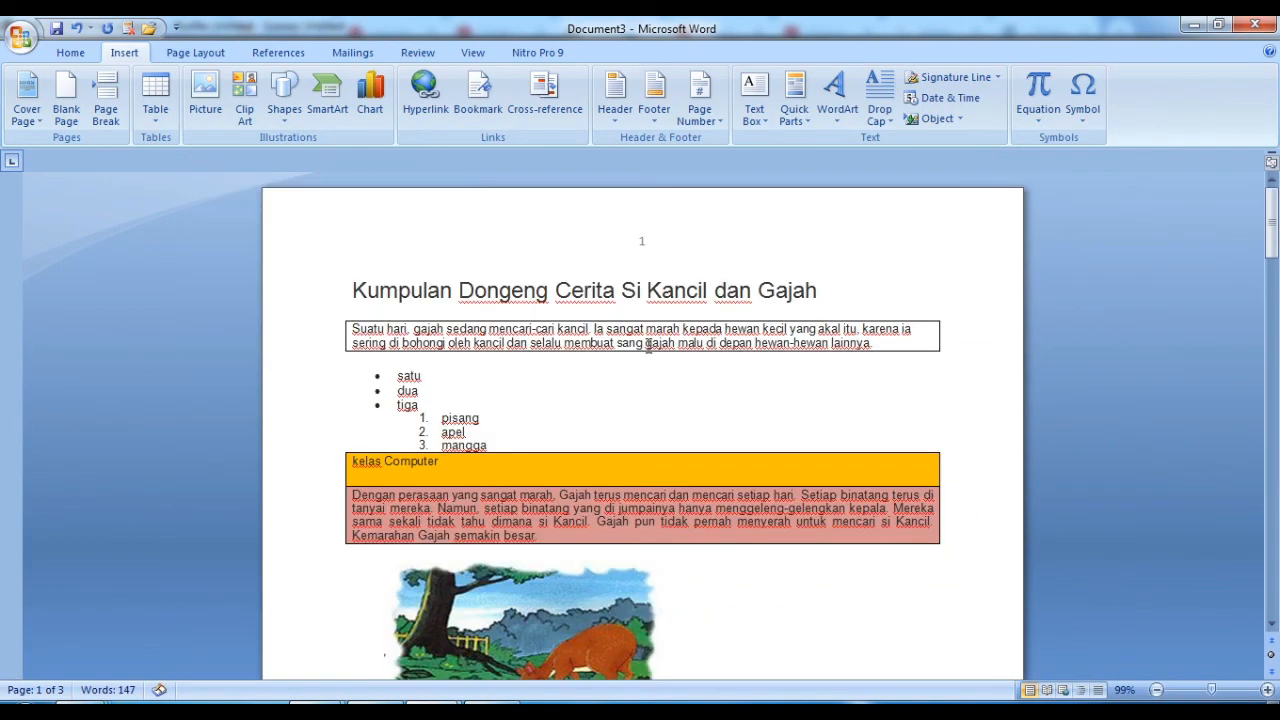
scroll(648, 353, down, 6)
scroll(664, 345, down, 1)
scroll(557, 340, up, 3)
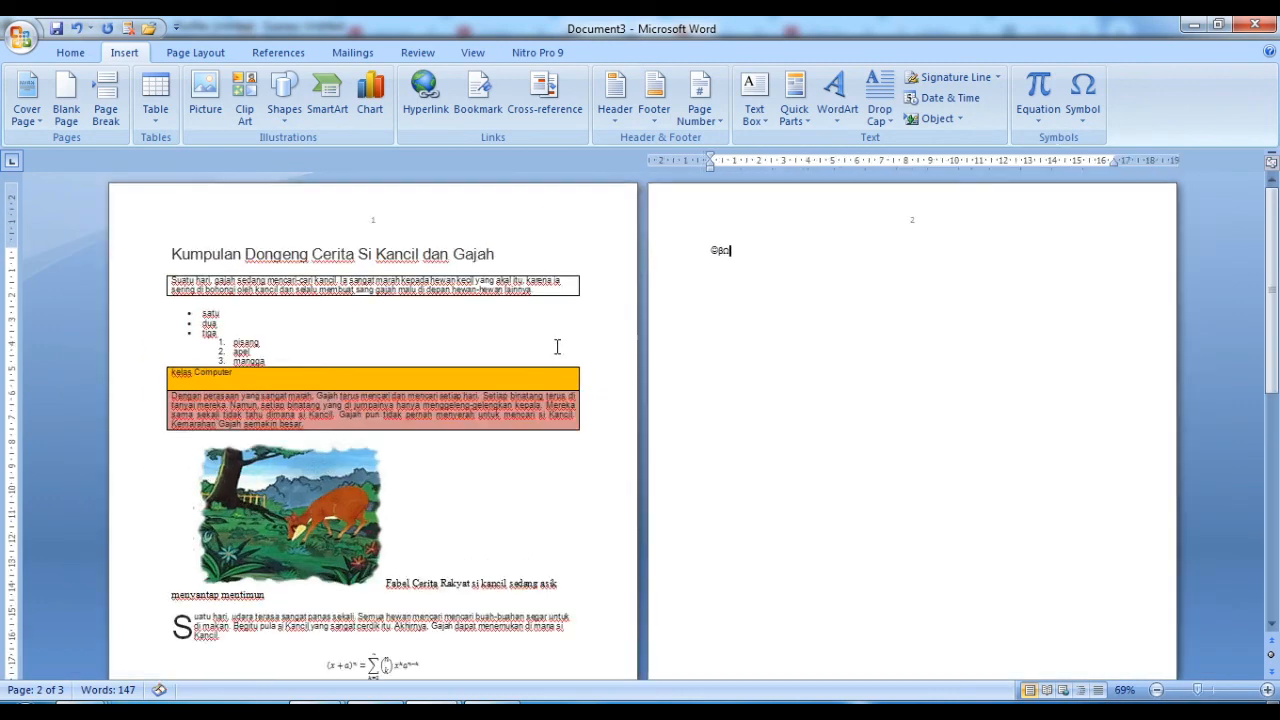
scroll(560, 332, up, 2)
scroll(651, 334, up, 8)
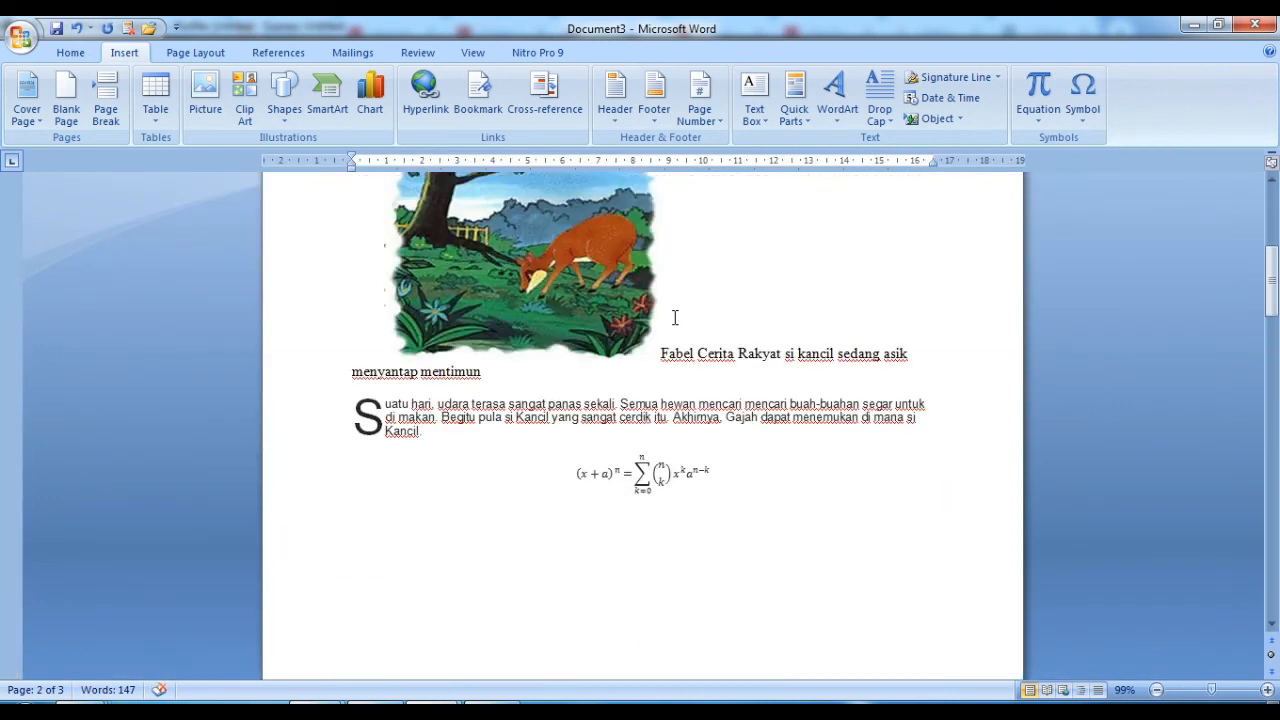
scroll(675, 316, up, 3)
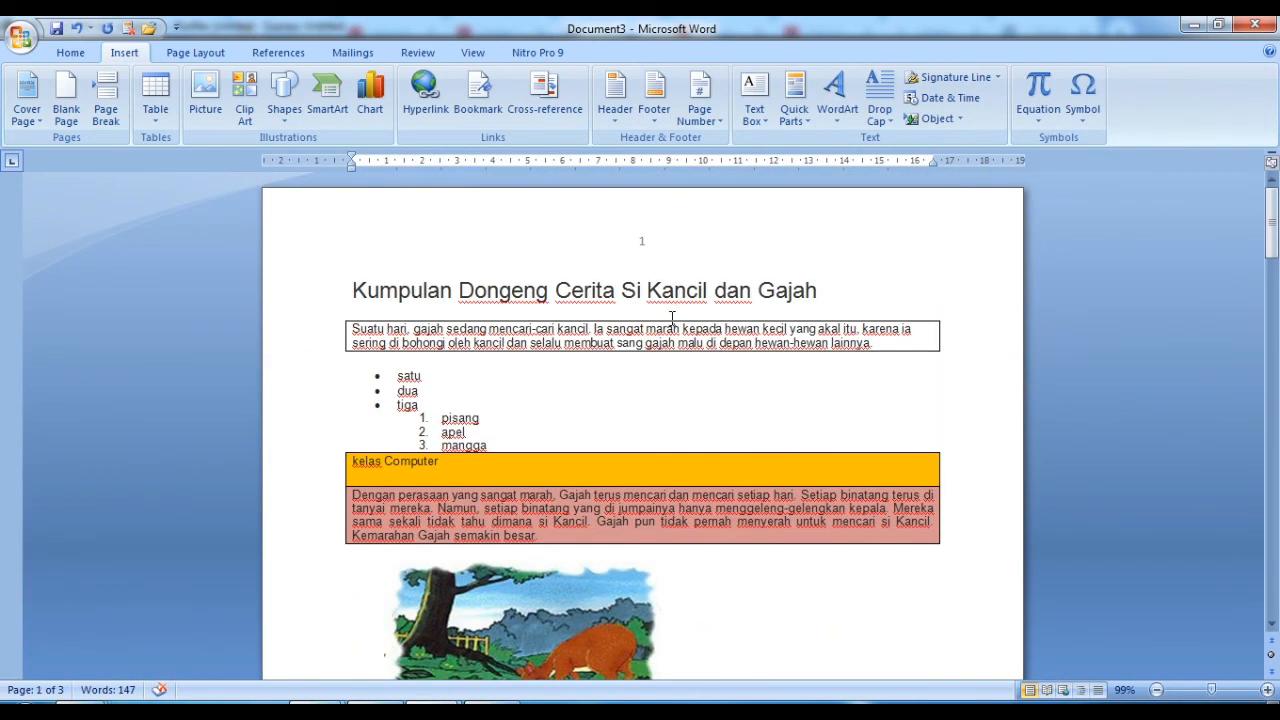
scroll(668, 314, down, 5)
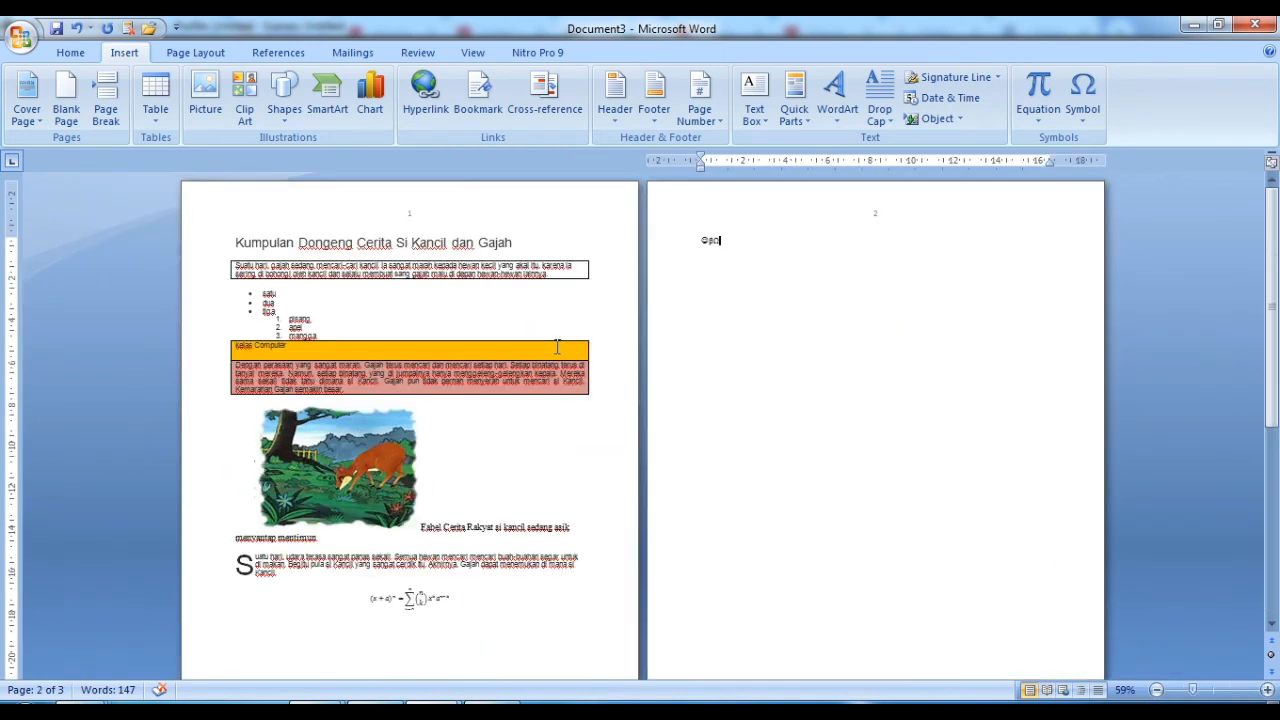
scroll(557, 346, up, 3)
scroll(560, 332, up, 2)
scroll(591, 331, up, 10)
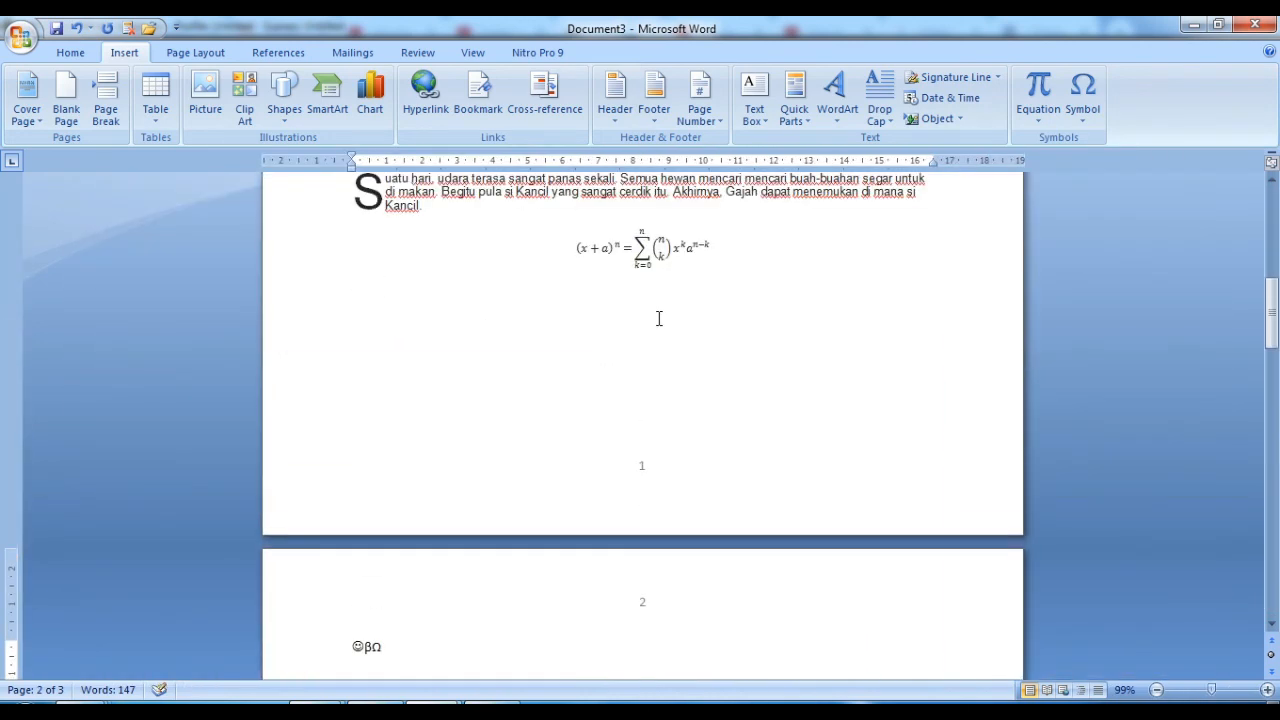
scroll(675, 317, up, 2)
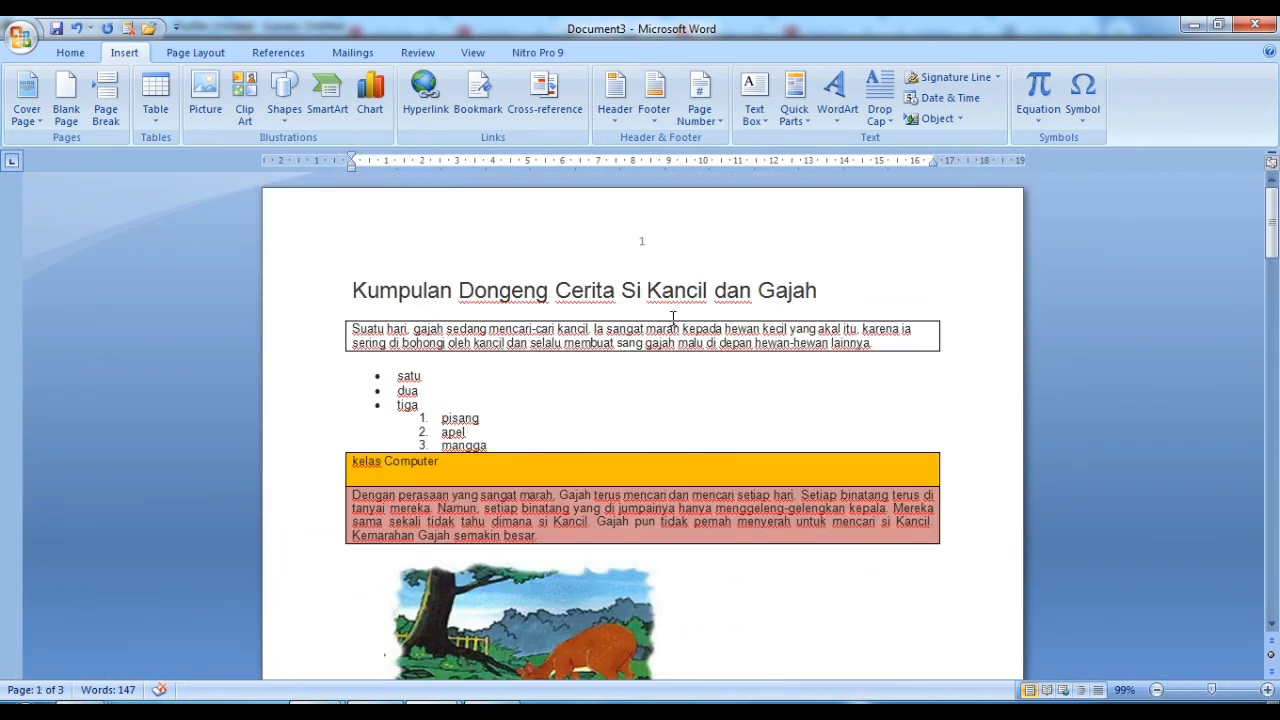
scroll(668, 314, down, 5)
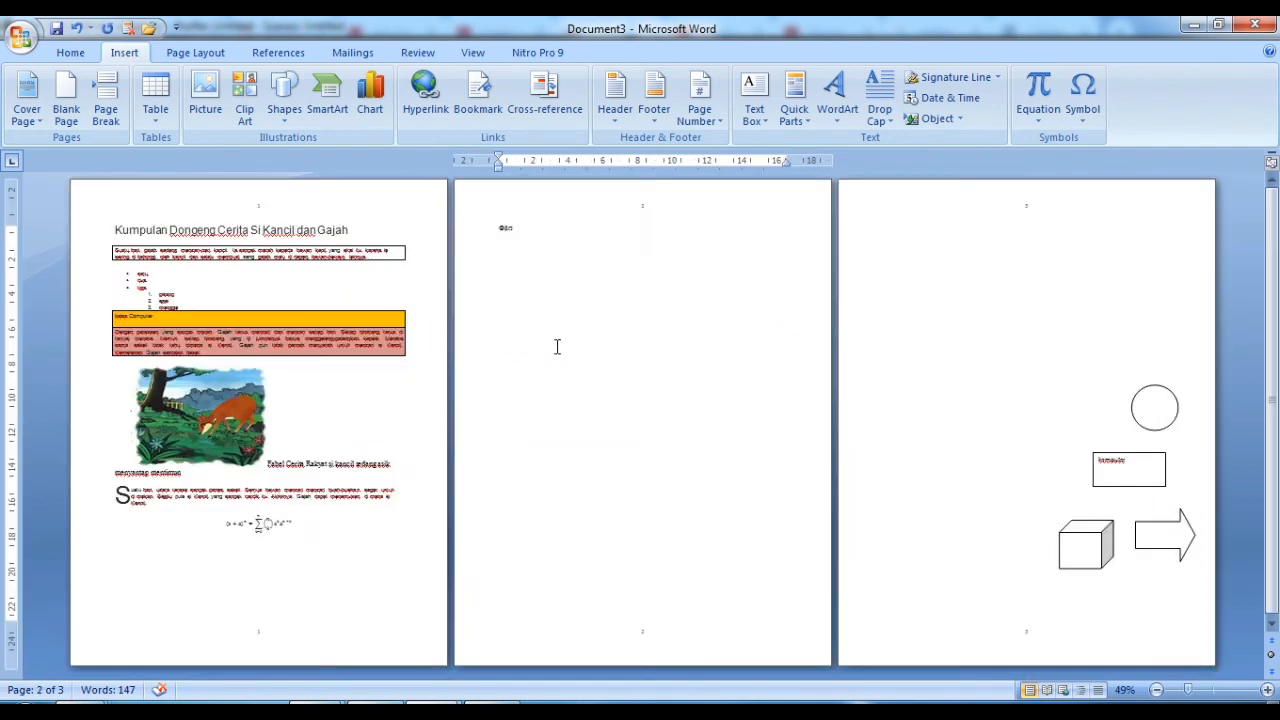
scroll(557, 346, up, 5)
scroll(560, 332, up, 4)
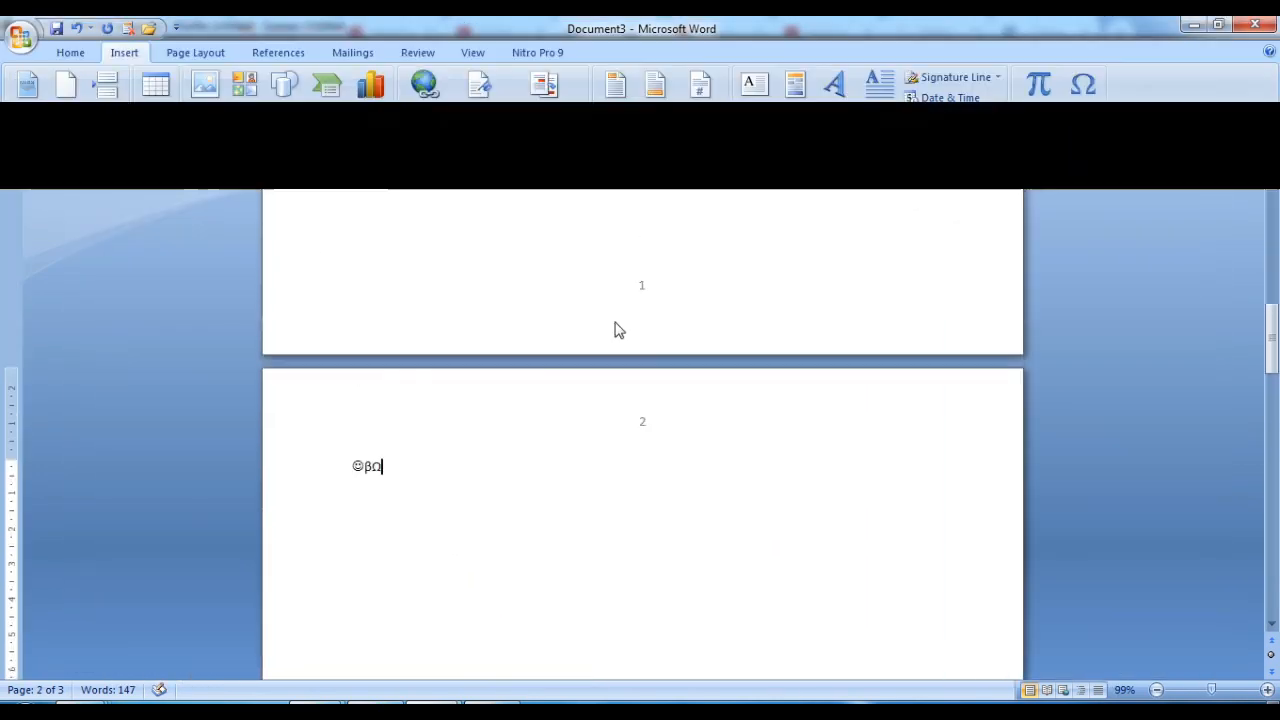